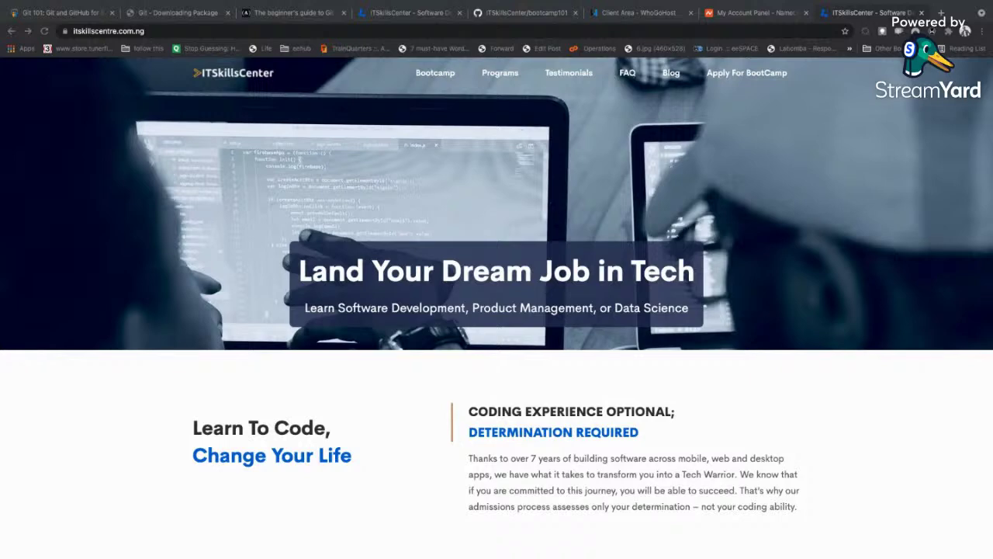
{"action": "scroll", "coordinate": [155, 248], "scroll_direction": "down", "scroll_amount": 1}
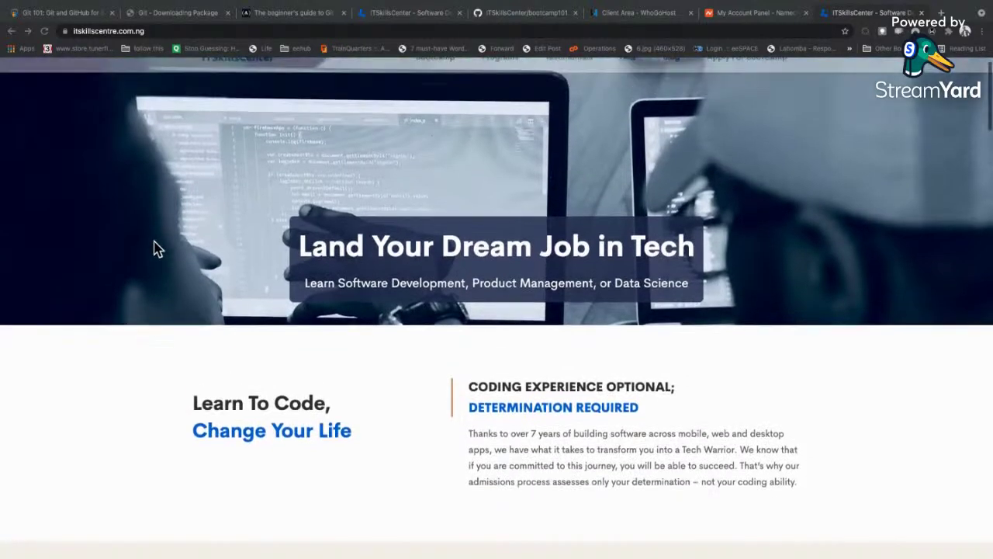
{"action": "scroll", "coordinate": [156, 248], "scroll_direction": "up", "scroll_amount": 1}
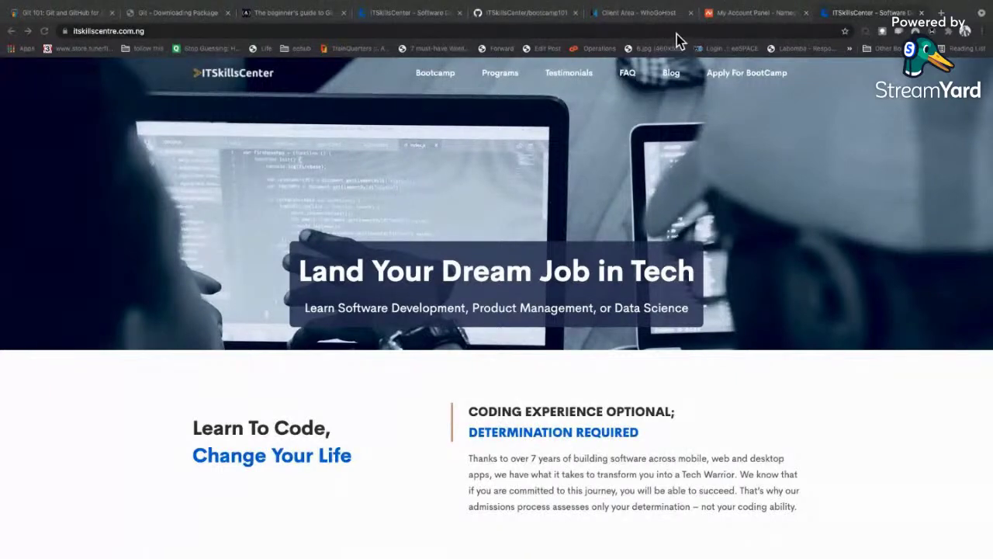
Switch to the WhoGoHost client area and dismiss the password update prompt, the price review notice and the notifications subscription offer
{"action": "left_click", "coordinate": [647, 14]}
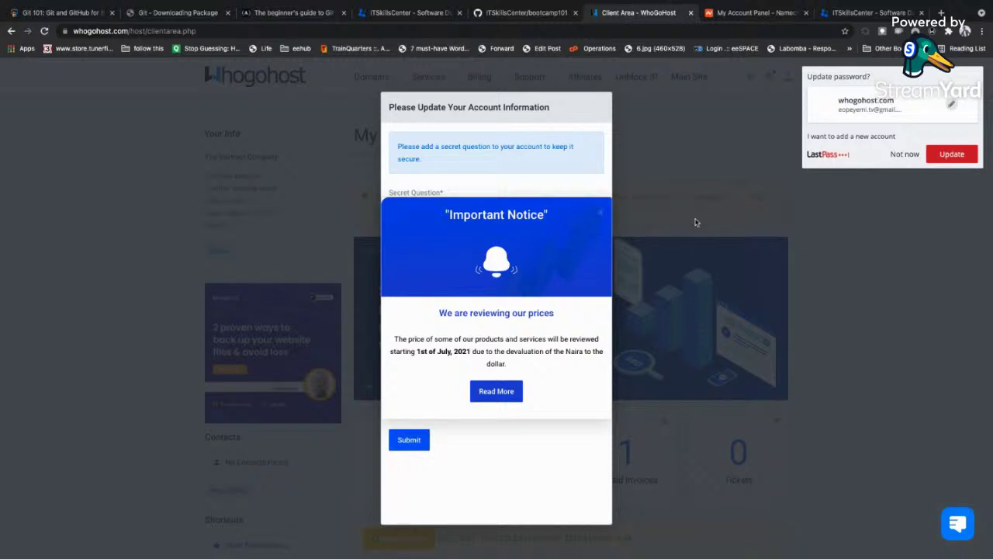
{"action": "left_click", "coordinate": [905, 161]}
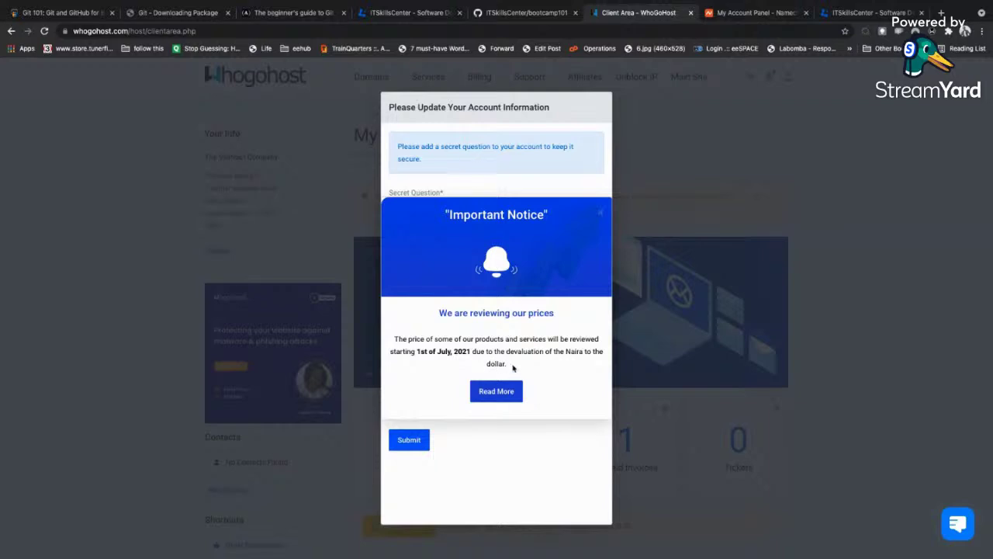
{"action": "left_click", "coordinate": [600, 214]}
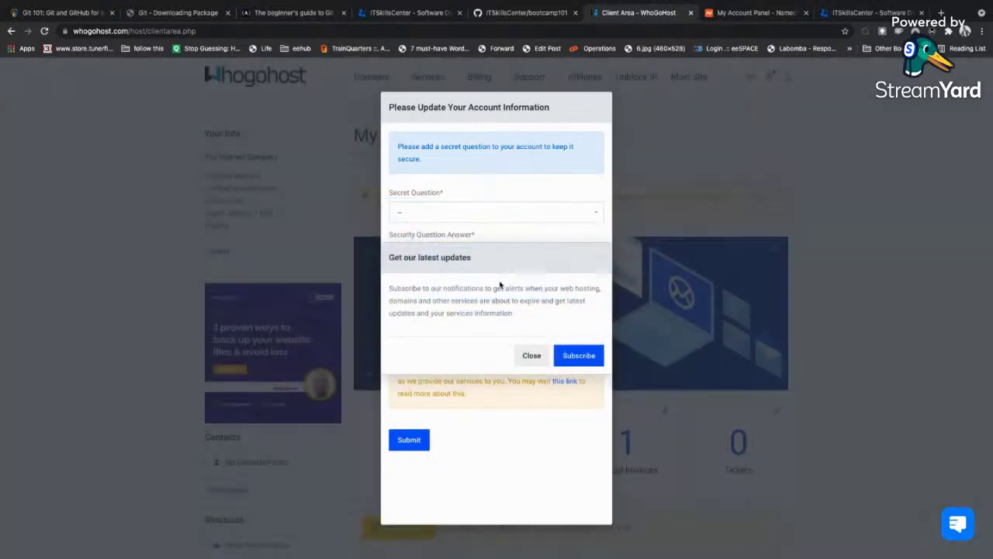
{"action": "left_click", "coordinate": [531, 355]}
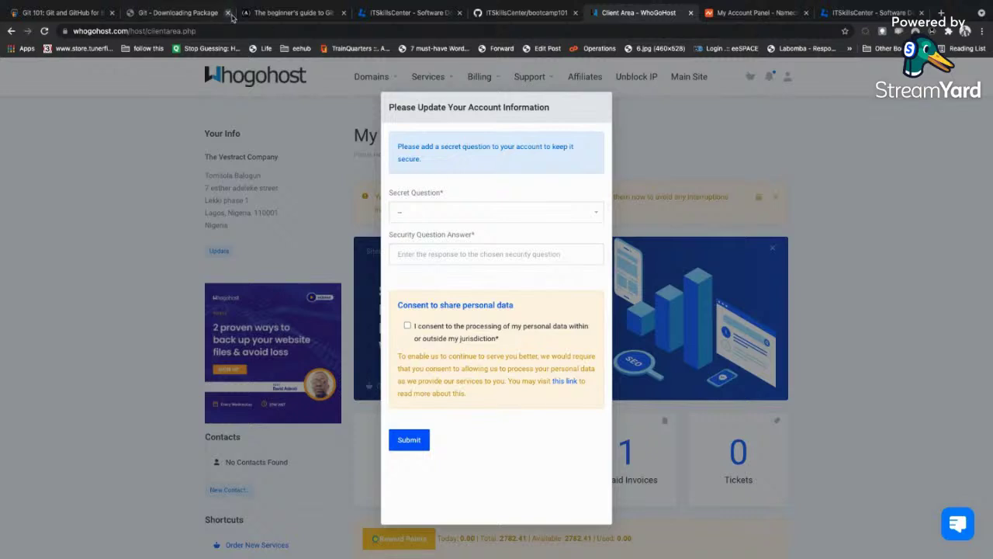
Enlarge the WhoGoHost client area page to 125% zoom
{"action": "left_click", "coordinate": [126, 32]}
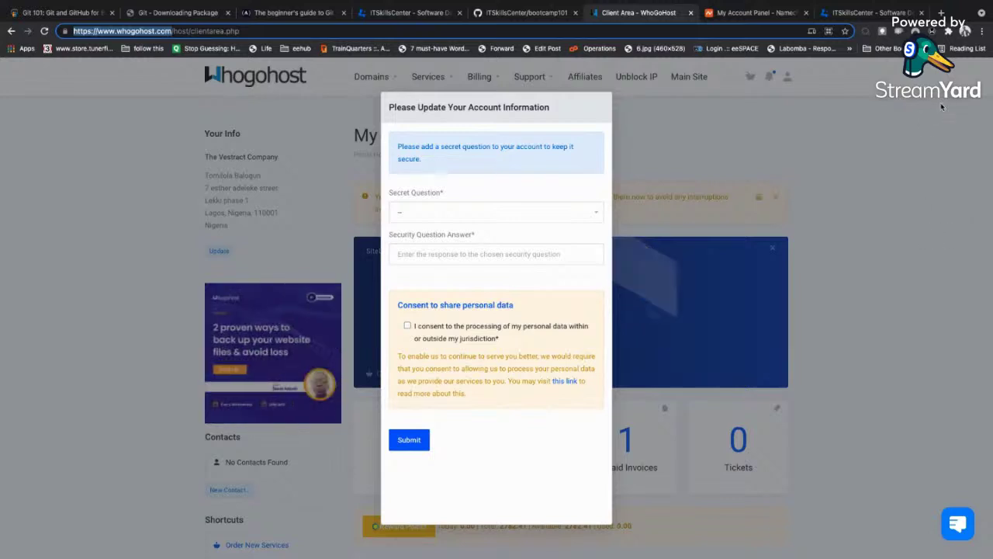
{"action": "left_click", "coordinate": [982, 32]}
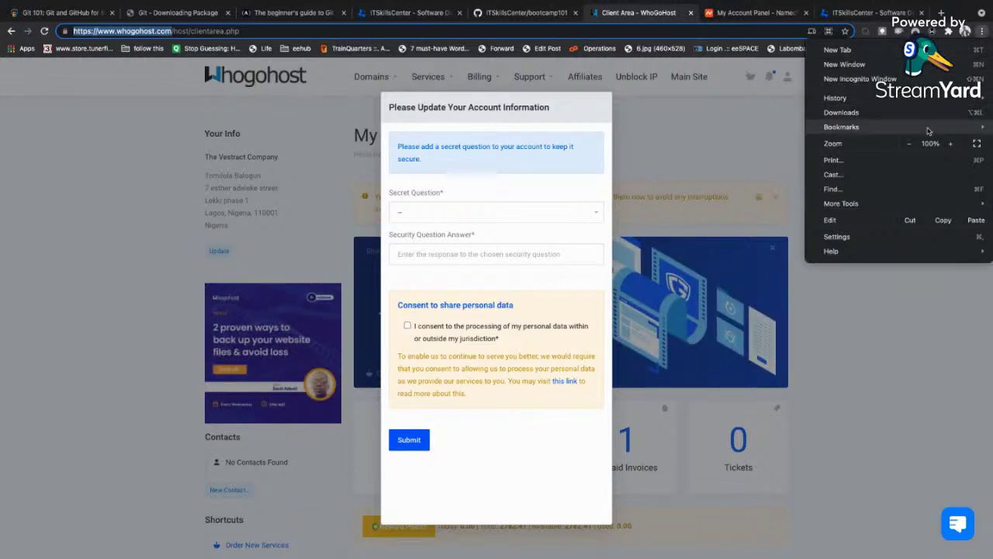
{"action": "left_click", "coordinate": [950, 144]}
{"action": "left_click", "coordinate": [950, 144]}
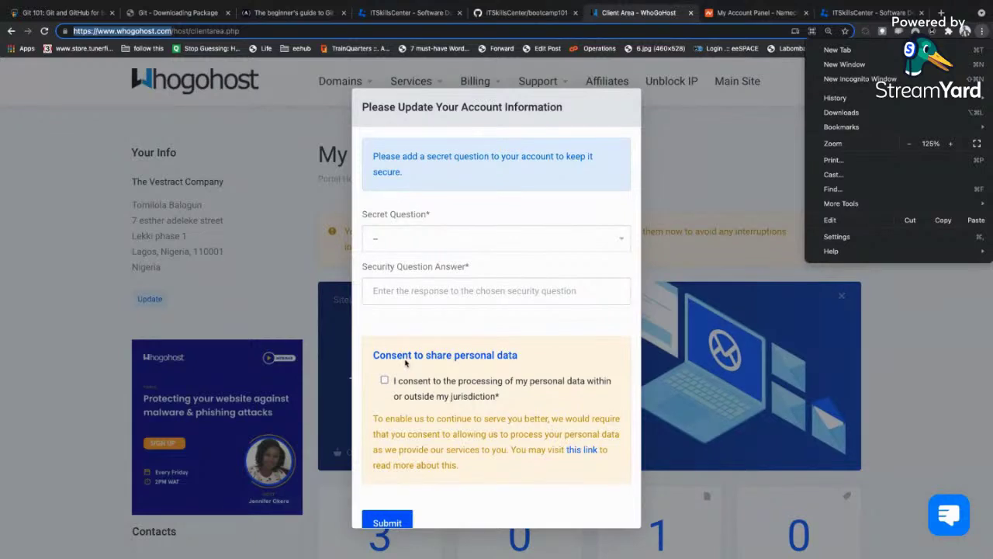
{"action": "left_click", "coordinate": [433, 237]}
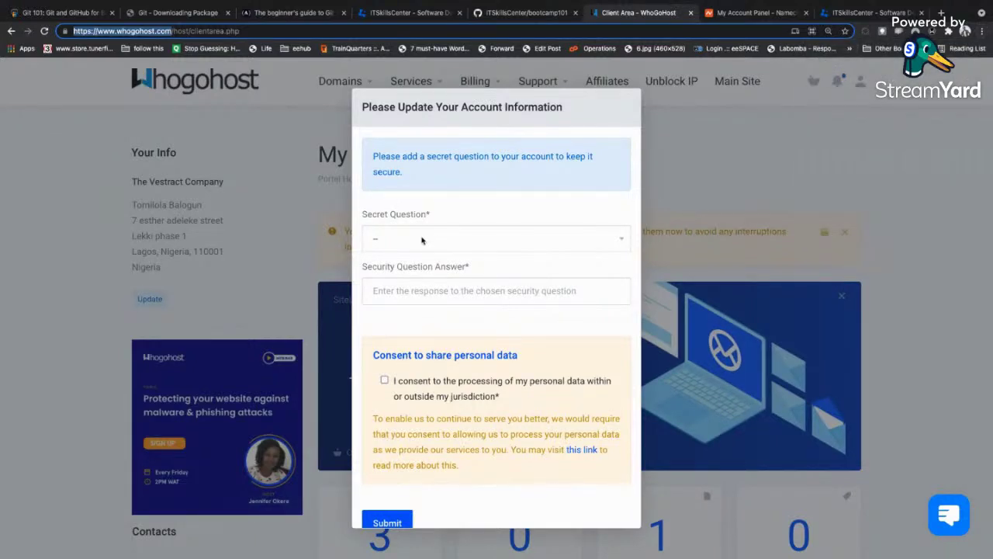
{"action": "left_click_drag", "start_coordinate": [436, 107], "coordinate": [481, 108]}
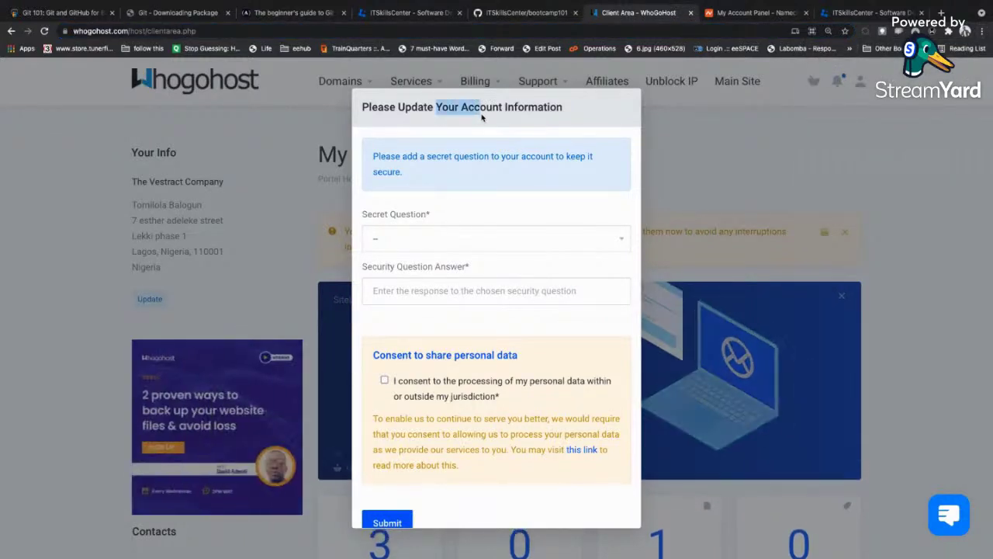
{"action": "right_click", "coordinate": [482, 111]}
{"action": "left_click", "coordinate": [324, 214]}
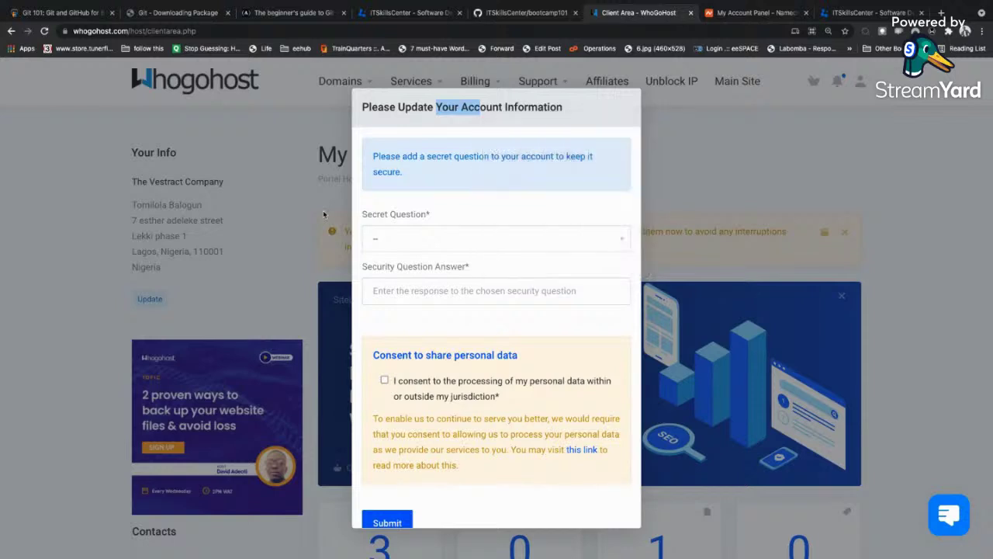
Reload the WhoGoHost client area page and close the price review notice
{"action": "left_click", "coordinate": [112, 31]}
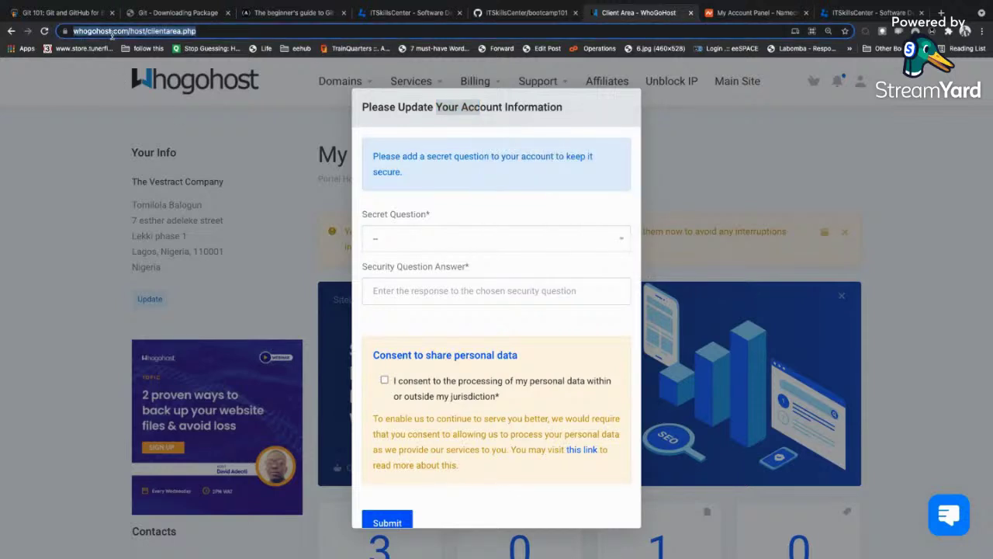
{"action": "key", "text": "Return"}
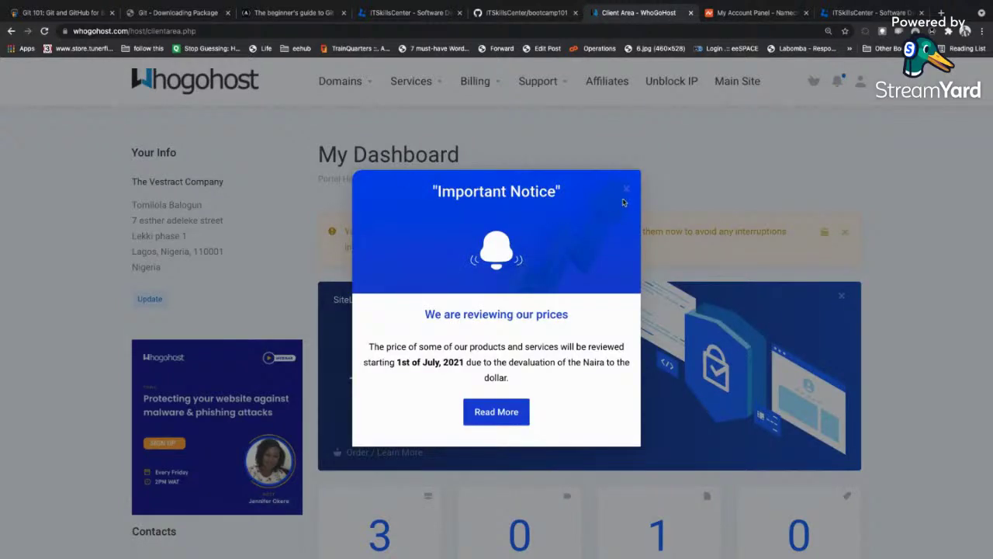
{"action": "left_click", "coordinate": [627, 189]}
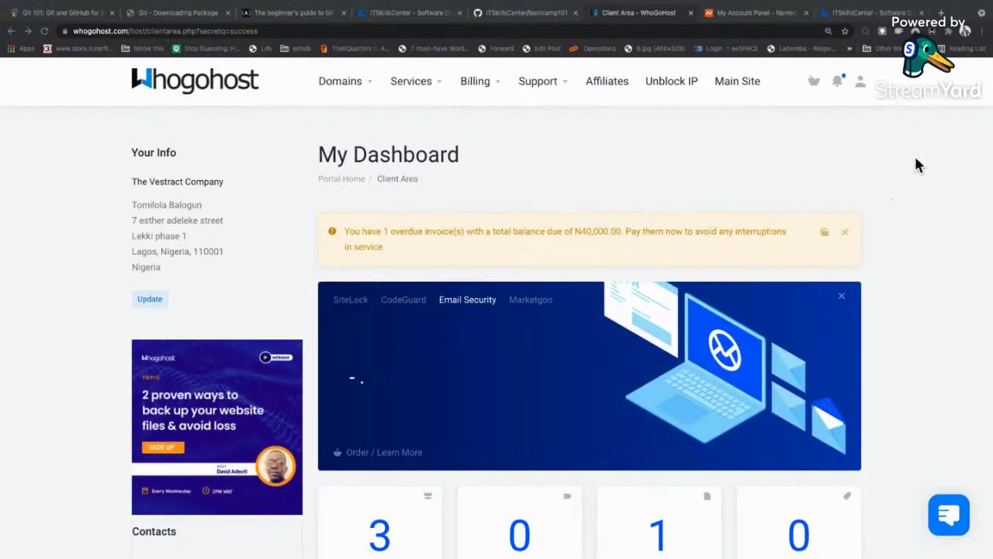
Increase the zoom of the WhoGoHost dashboard page to 175%
{"action": "left_click", "coordinate": [981, 31]}
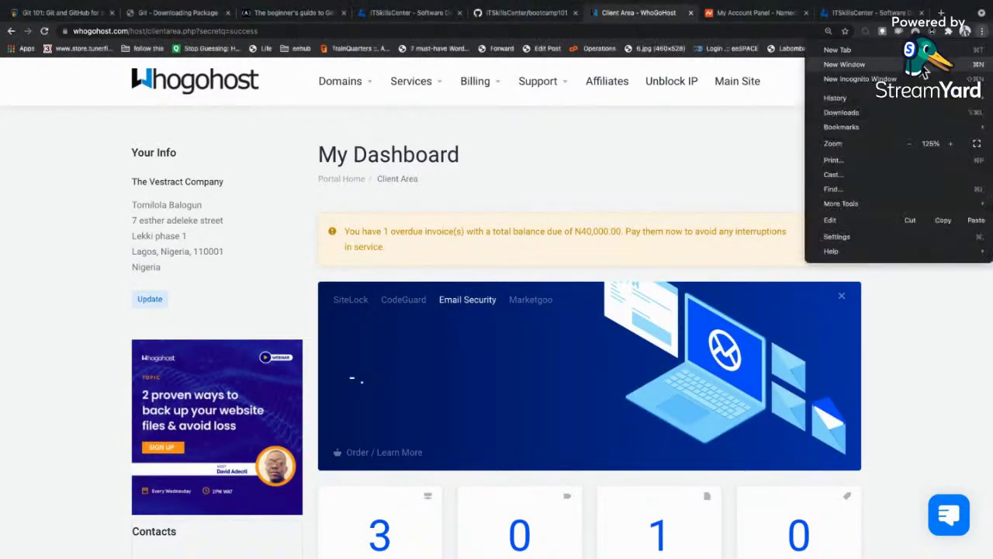
{"action": "left_click", "coordinate": [951, 144]}
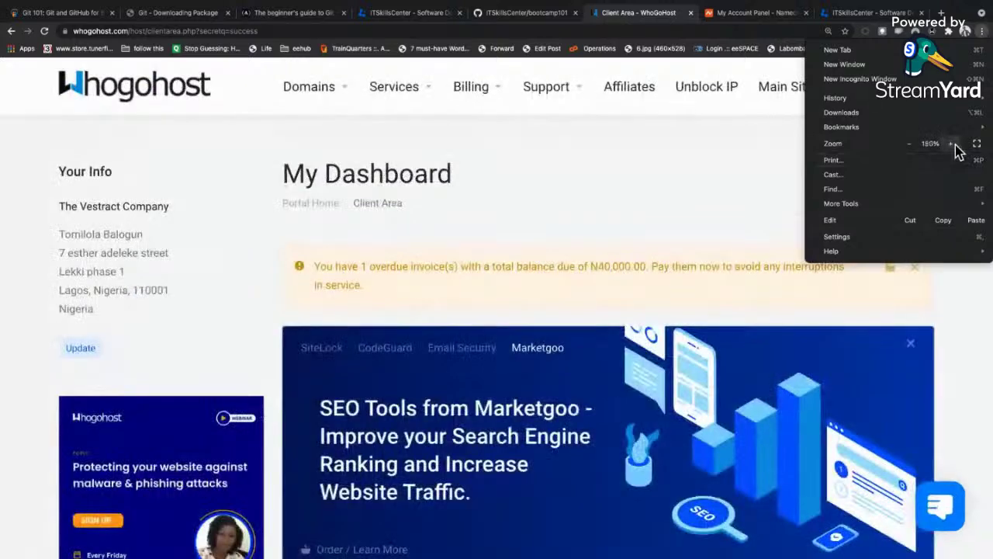
{"action": "left_click", "coordinate": [951, 143]}
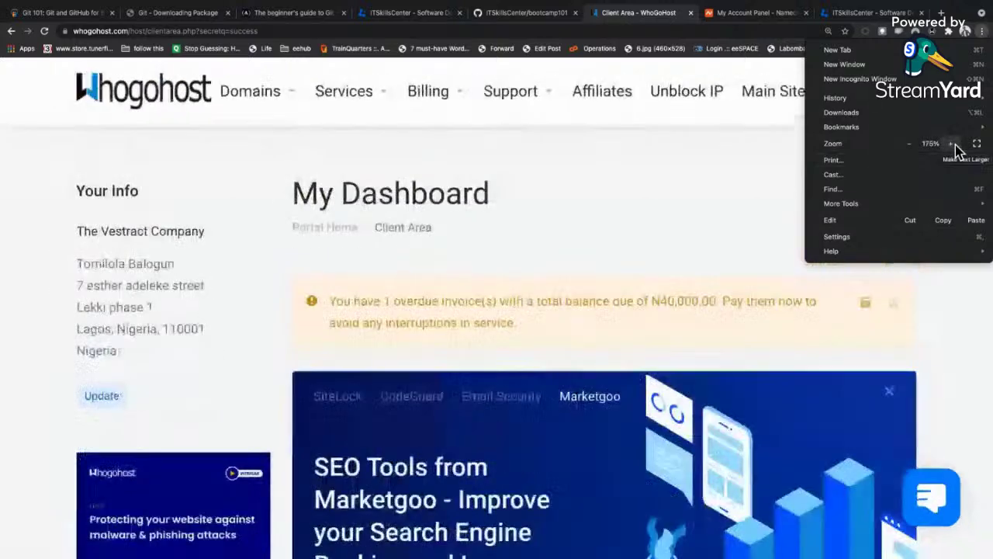
{"action": "left_click", "coordinate": [678, 155]}
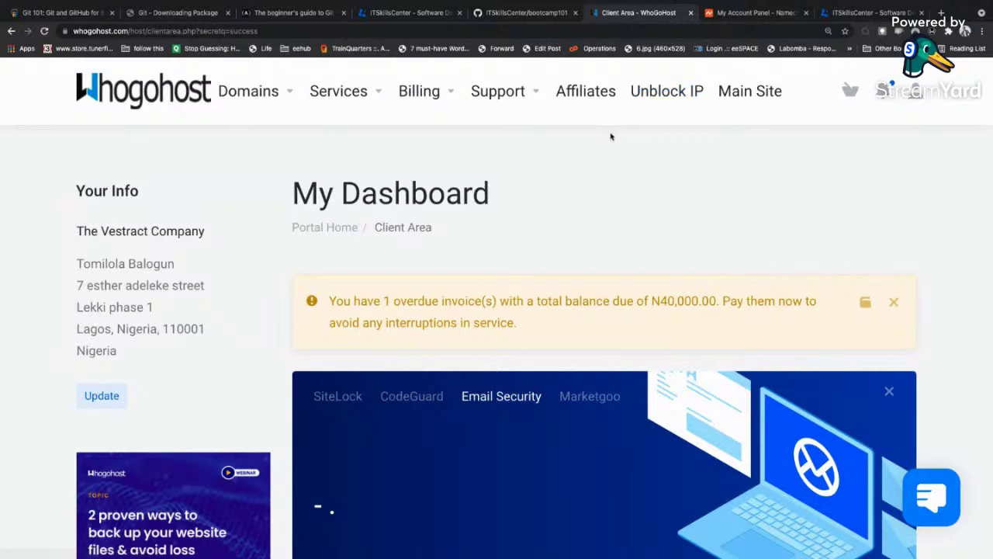
Switch to the Namecheap account dashboard and search for the domain bootcamp.com
{"action": "left_click", "coordinate": [748, 14]}
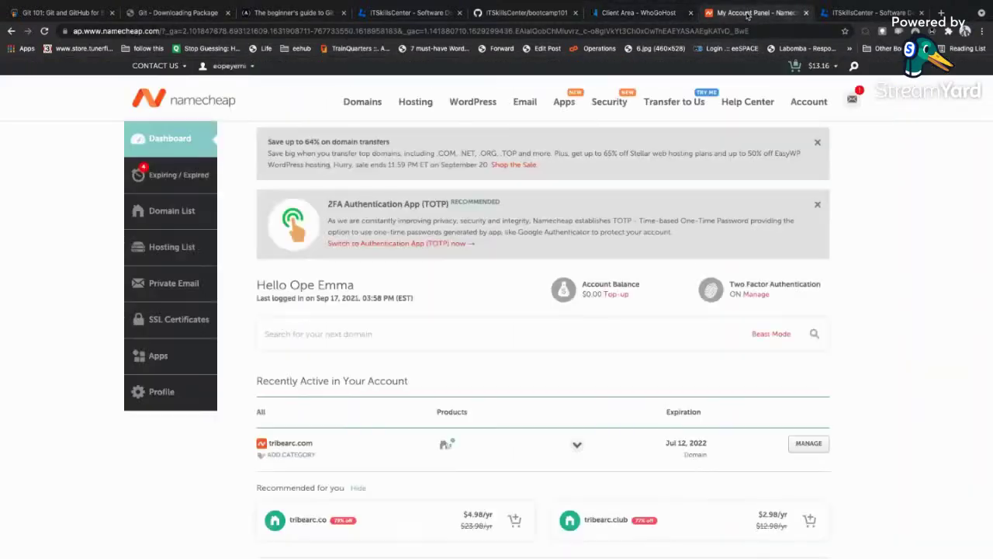
{"action": "left_click", "coordinate": [416, 328]}
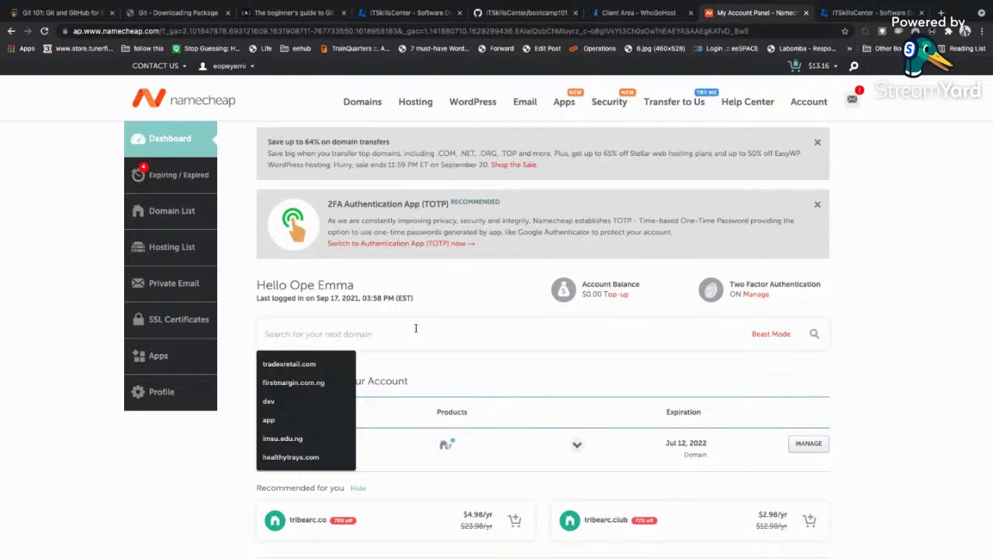
{"action": "type", "text": "bootcamp.co"}
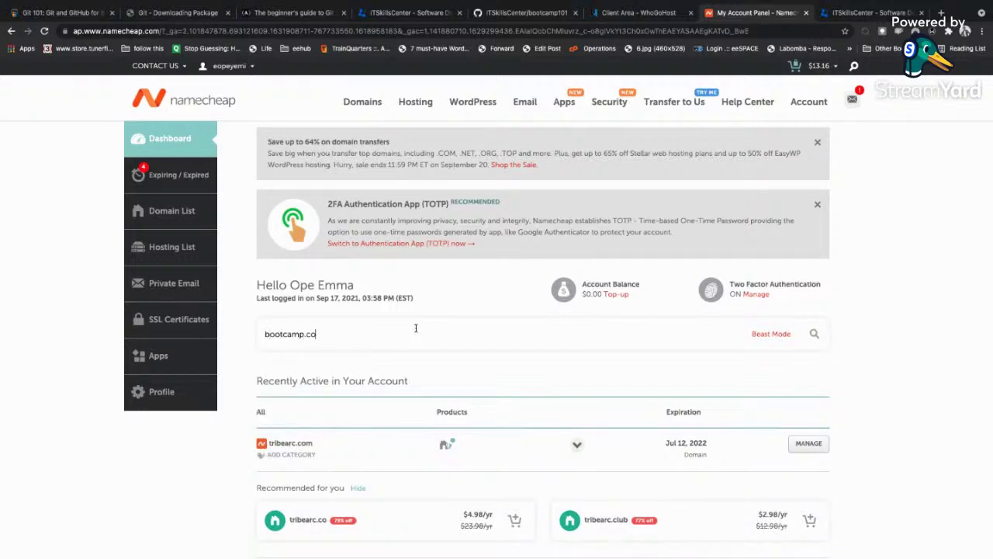
{"action": "type", "text": "m"}
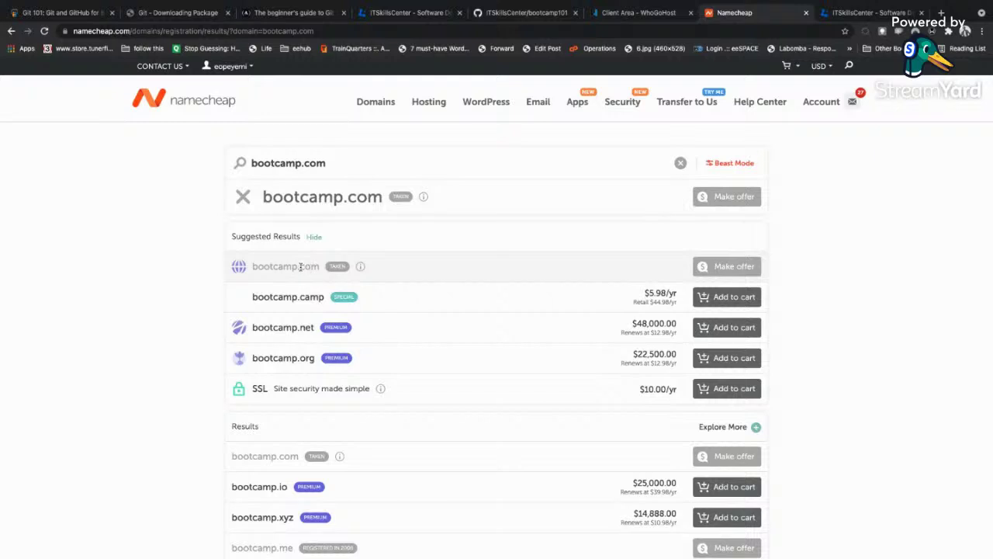
Examine the availability and prices of the suggested bootcamp domains and their alternative extensions
{"action": "scroll", "coordinate": [306, 268], "scroll_direction": "down", "scroll_amount": 1}
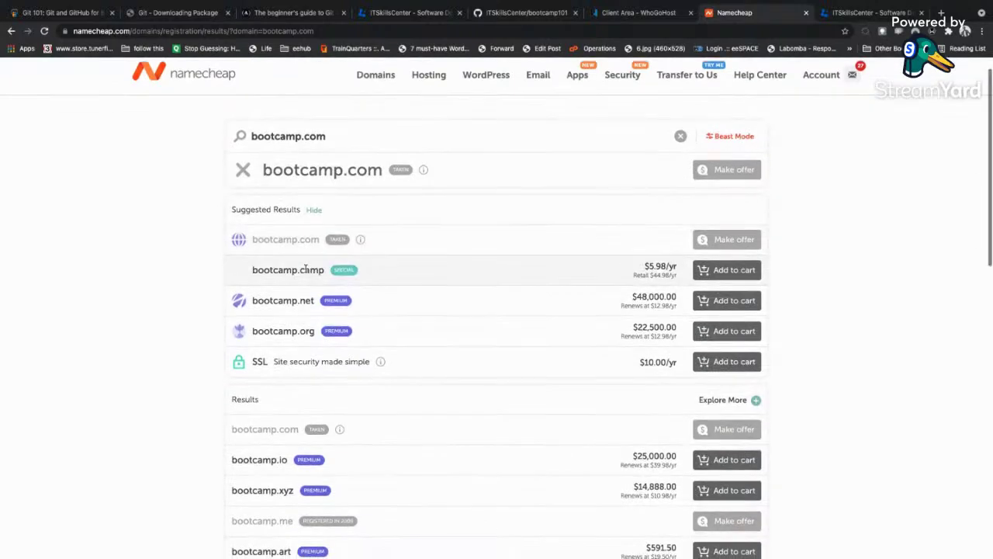
{"action": "scroll", "coordinate": [326, 264], "scroll_direction": "down", "scroll_amount": 3}
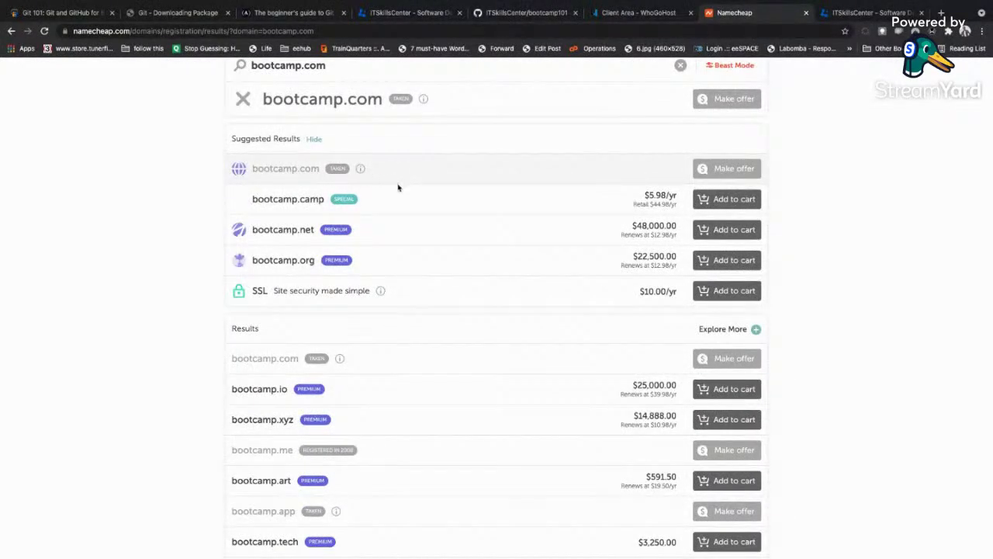
{"action": "scroll", "coordinate": [388, 233], "scroll_direction": "down", "scroll_amount": 3}
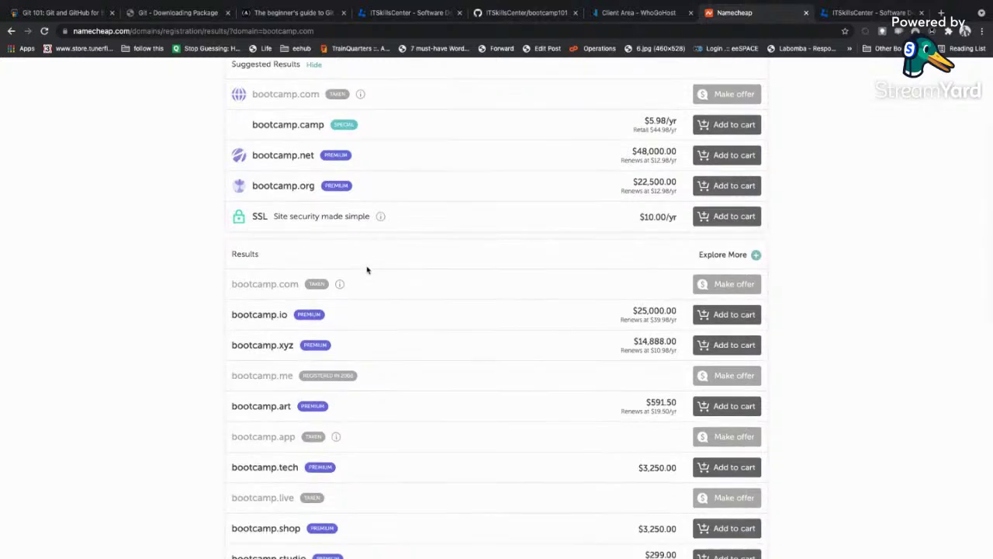
{"action": "scroll", "coordinate": [367, 269], "scroll_direction": "down", "scroll_amount": 1}
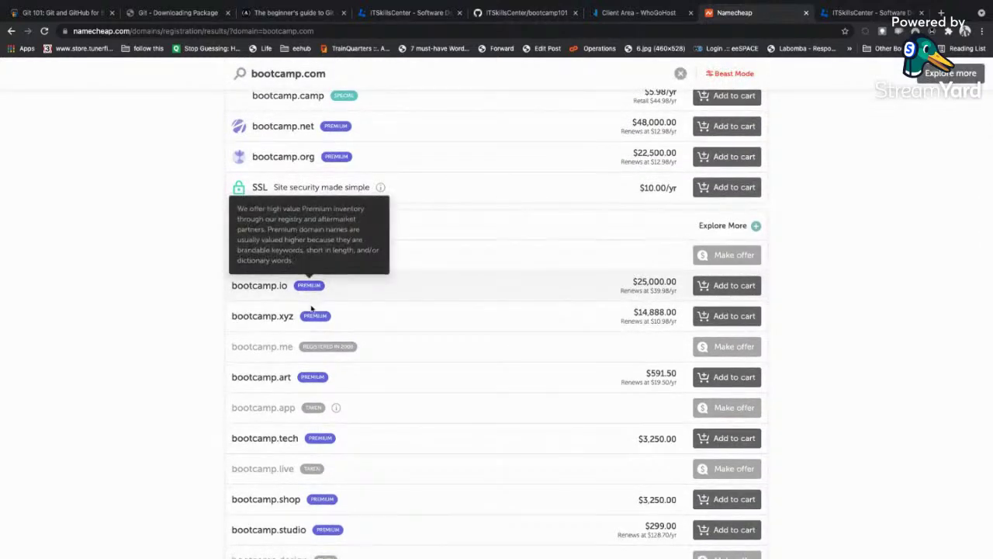
{"action": "scroll", "coordinate": [290, 312], "scroll_direction": "down", "scroll_amount": 1}
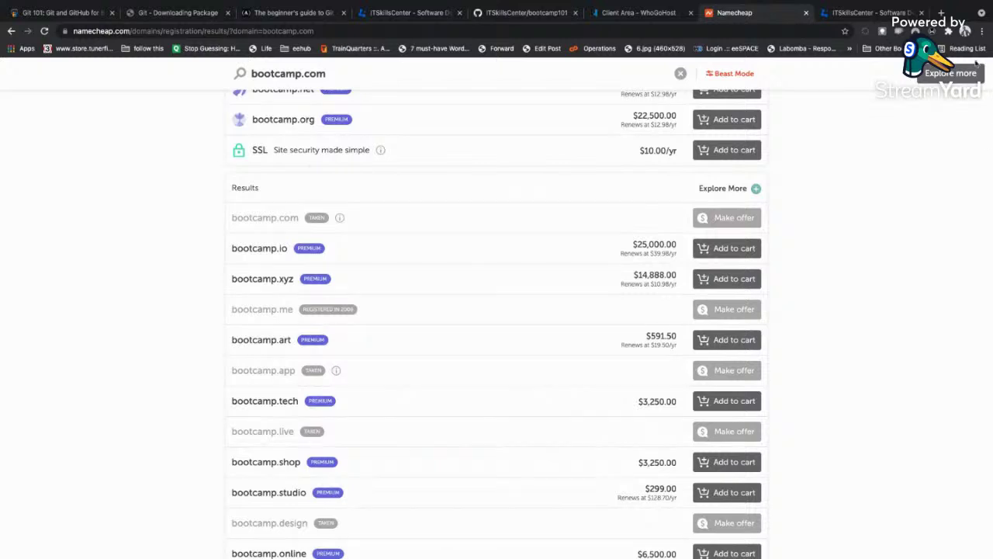
Enlarge the Namecheap results page to 175% zoom and review the prices of further bootcamp domain extensions
{"action": "left_click", "coordinate": [982, 31]}
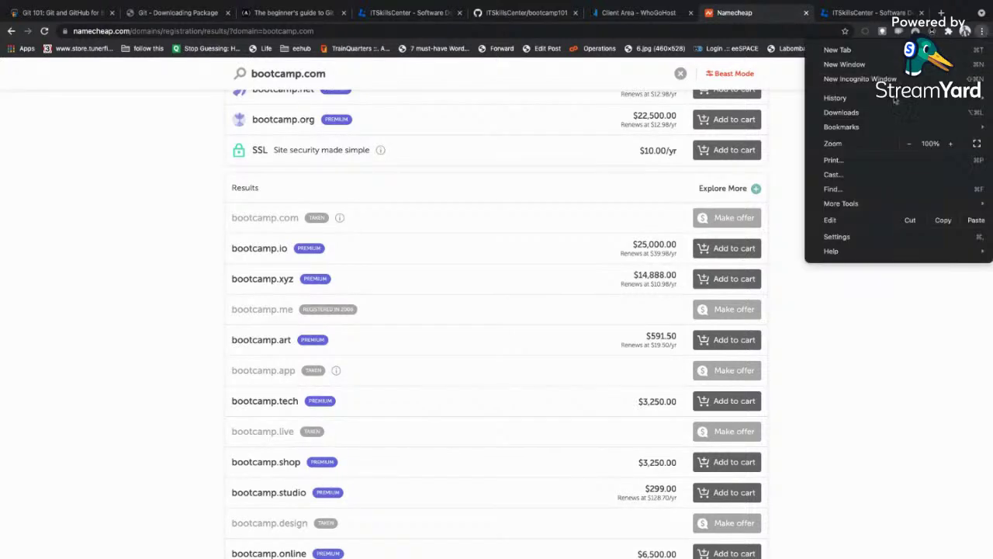
{"action": "left_click", "coordinate": [952, 144]}
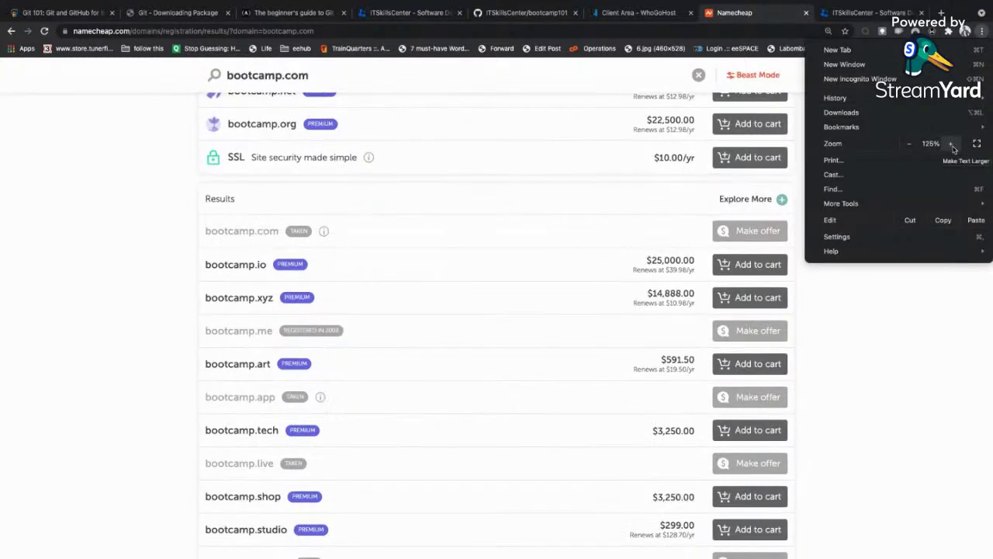
{"action": "left_click", "coordinate": [951, 144]}
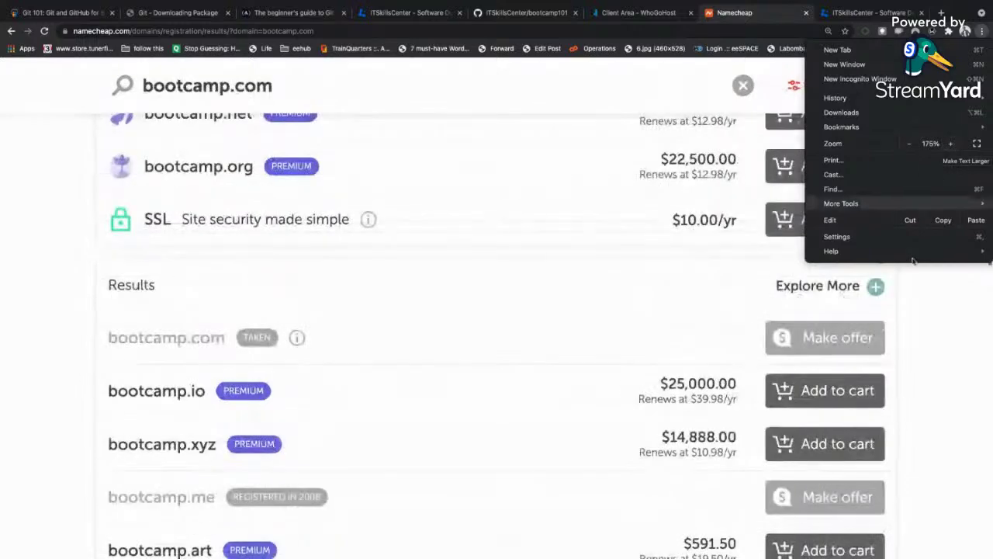
{"action": "left_click", "coordinate": [921, 364]}
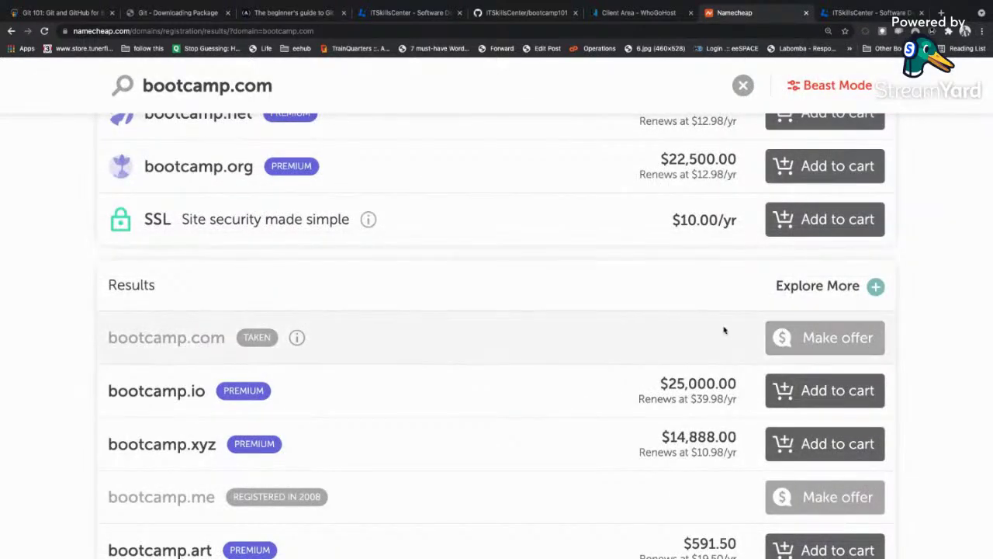
{"action": "scroll", "coordinate": [390, 379], "scroll_direction": "down", "scroll_amount": 4}
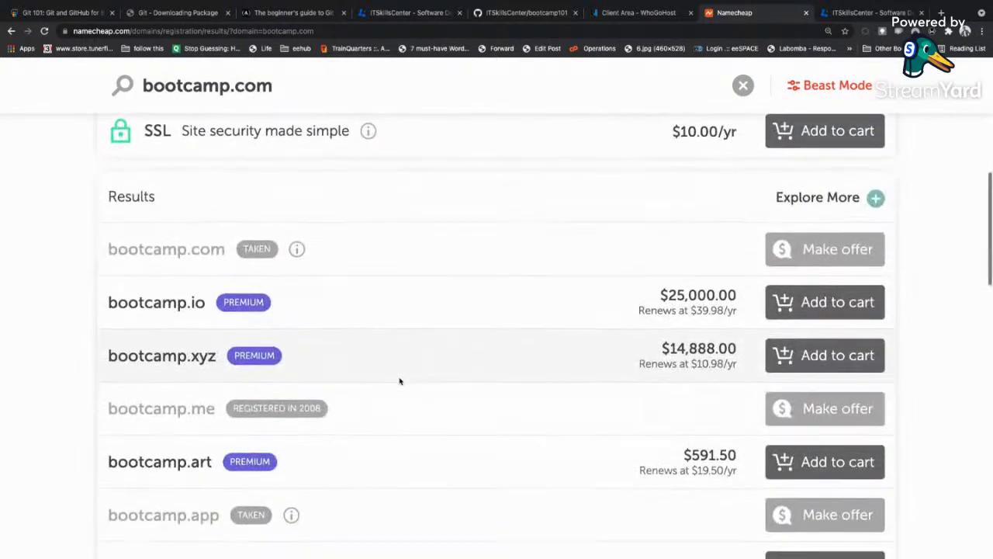
{"action": "scroll", "coordinate": [399, 380], "scroll_direction": "down", "scroll_amount": 3}
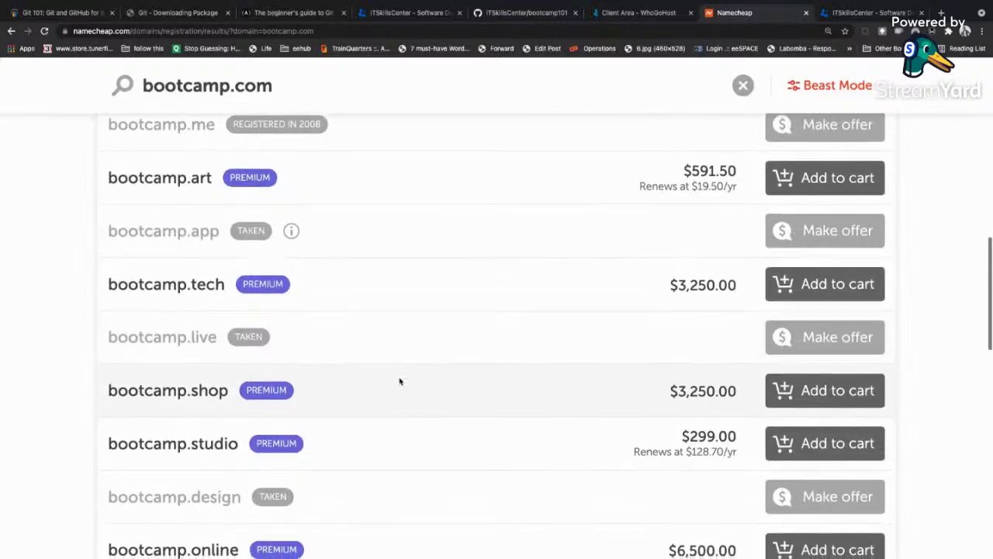
{"action": "scroll", "coordinate": [400, 381], "scroll_direction": "down", "scroll_amount": 2}
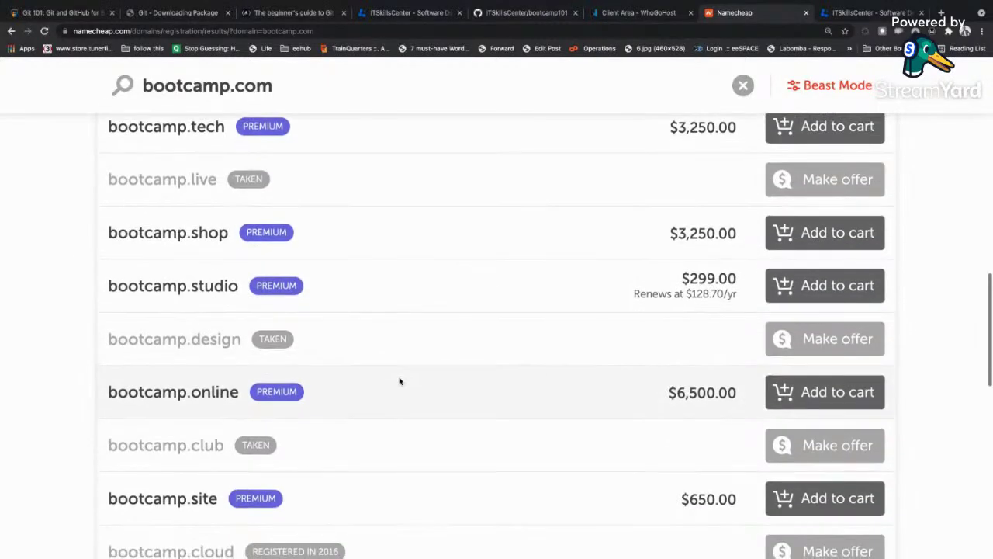
Review the prices and availability of the remaining bootcamp extensions down to bootcamp.to, and return to the search summary
{"action": "scroll", "coordinate": [400, 377], "scroll_direction": "down", "scroll_amount": 3}
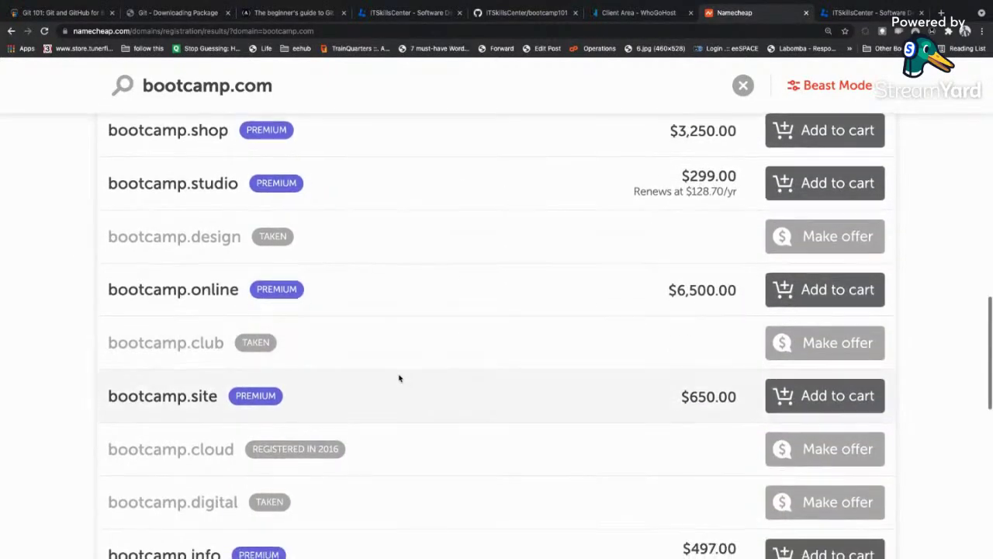
{"action": "scroll", "coordinate": [454, 378], "scroll_direction": "down", "scroll_amount": 4}
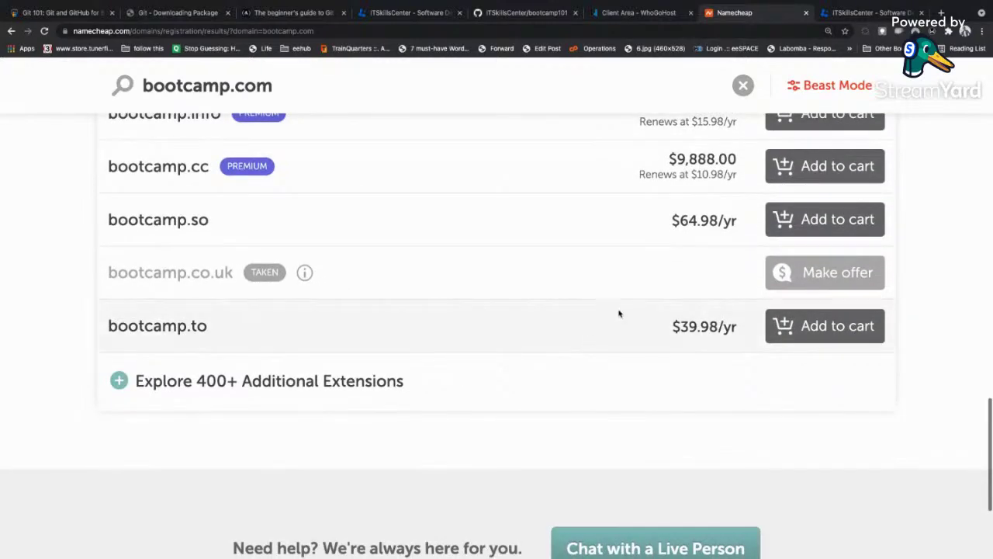
{"action": "scroll", "coordinate": [681, 243], "scroll_direction": "up", "scroll_amount": 5}
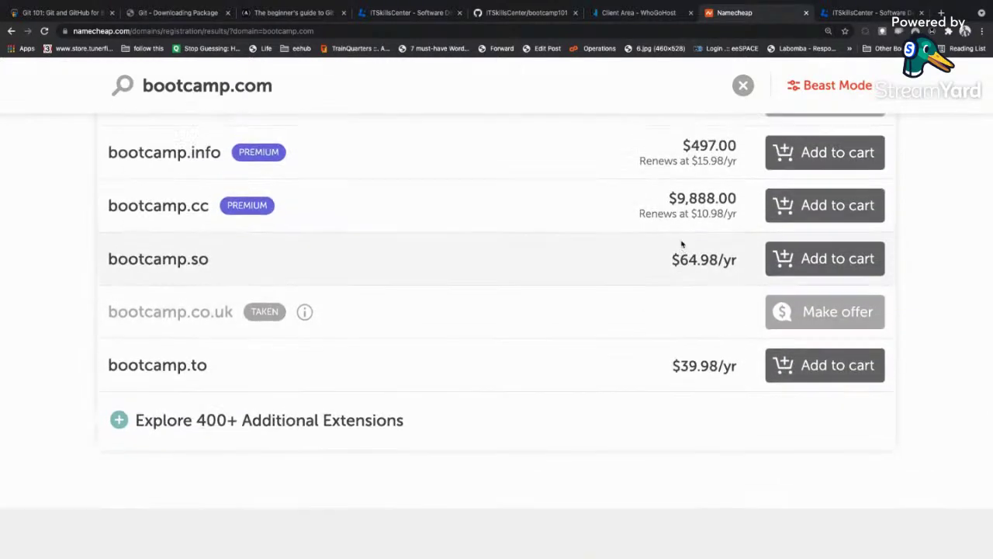
{"action": "scroll", "coordinate": [681, 244], "scroll_direction": "up", "scroll_amount": 8}
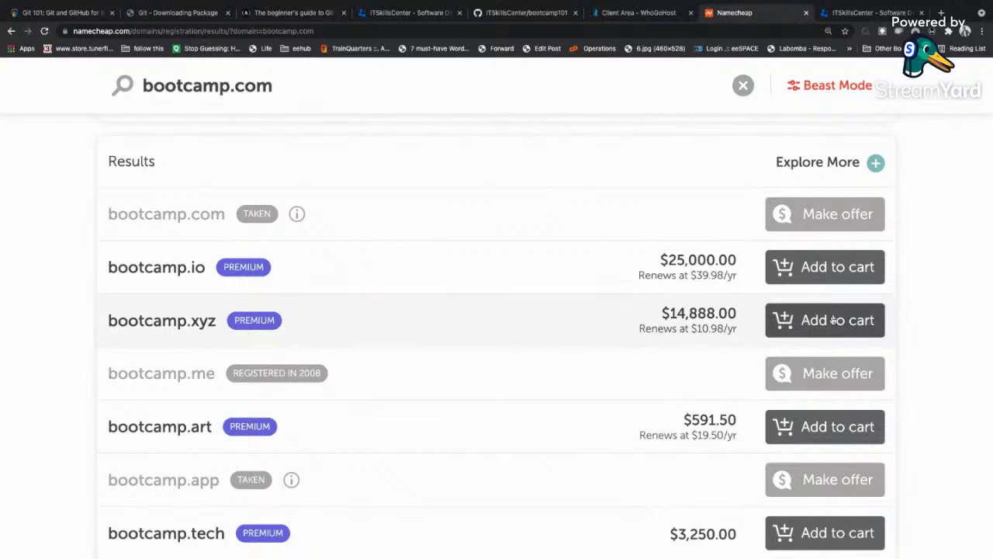
{"action": "scroll", "coordinate": [864, 322], "scroll_direction": "up", "scroll_amount": 10}
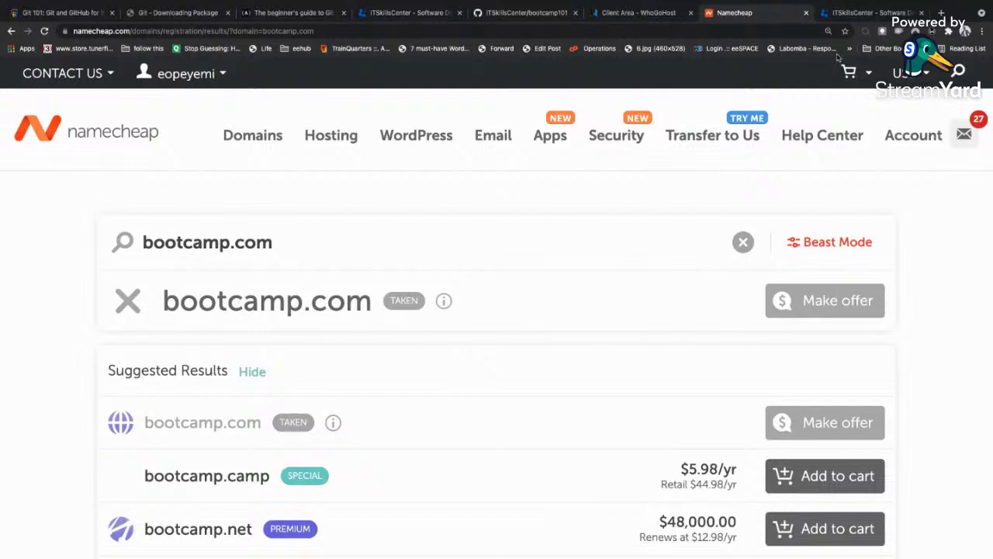
Switch to the WhoGoHost client area and view the account's My Domains page
{"action": "left_click", "coordinate": [654, 12]}
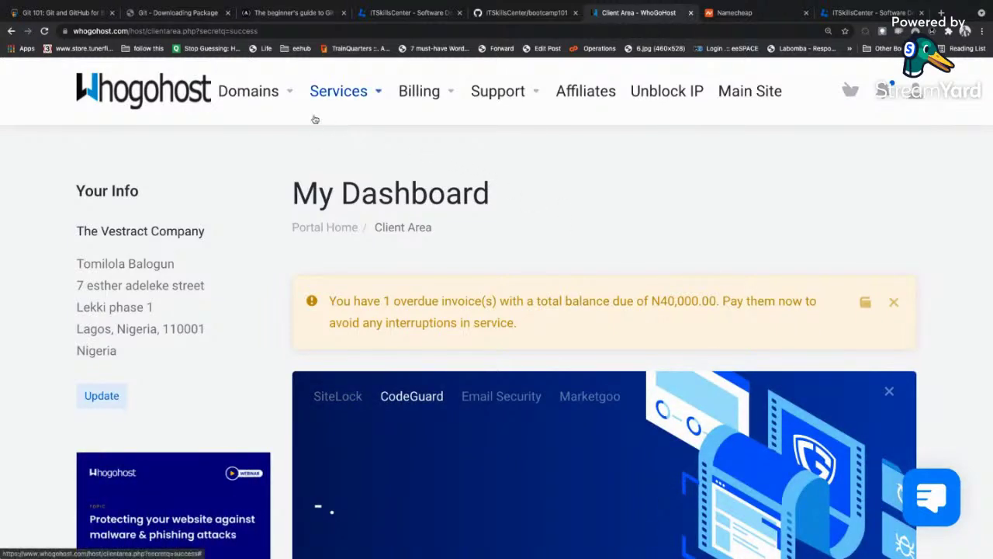
{"action": "left_click", "coordinate": [280, 103]}
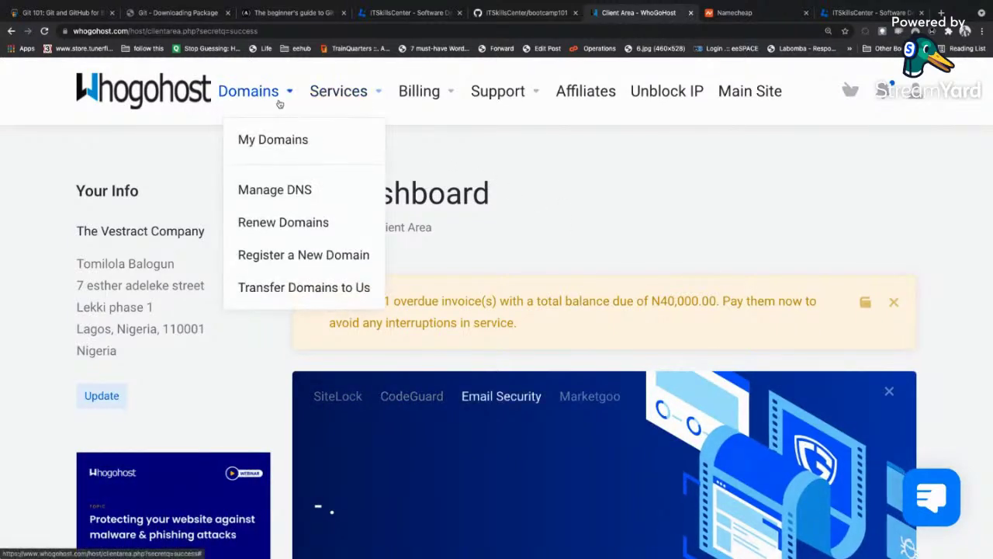
{"action": "left_click", "coordinate": [298, 144]}
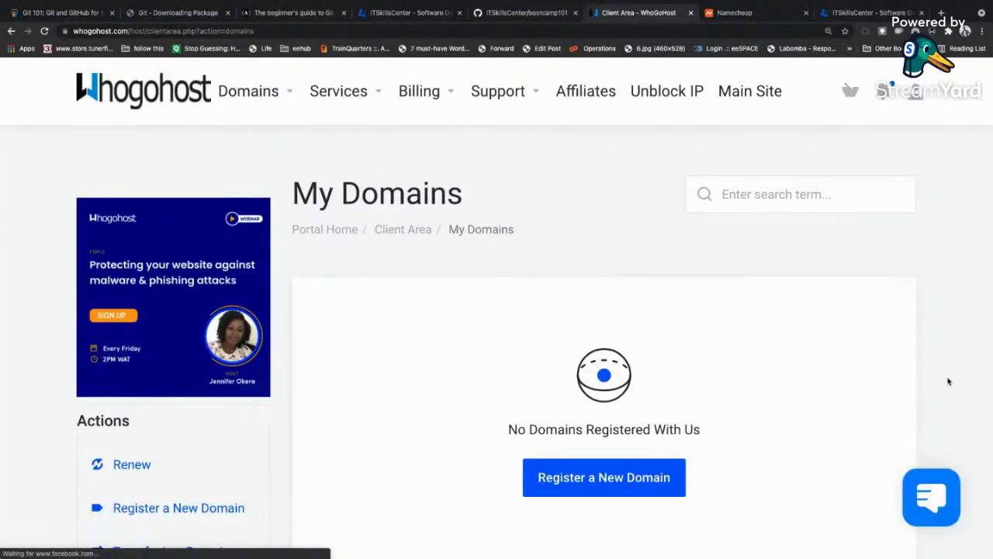
{"action": "scroll", "coordinate": [948, 381], "scroll_direction": "down", "scroll_amount": 3}
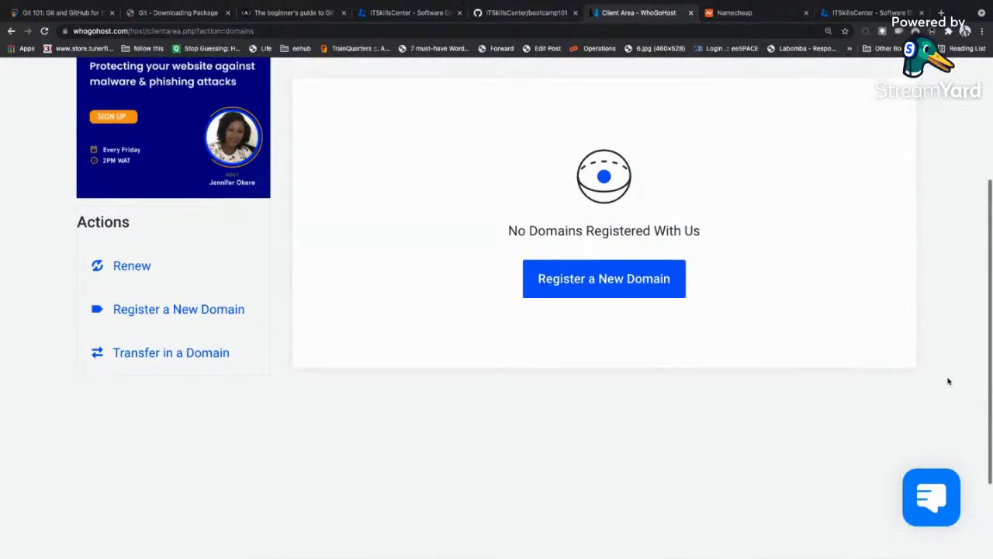
{"action": "scroll", "coordinate": [948, 381], "scroll_direction": "up", "scroll_amount": 3}
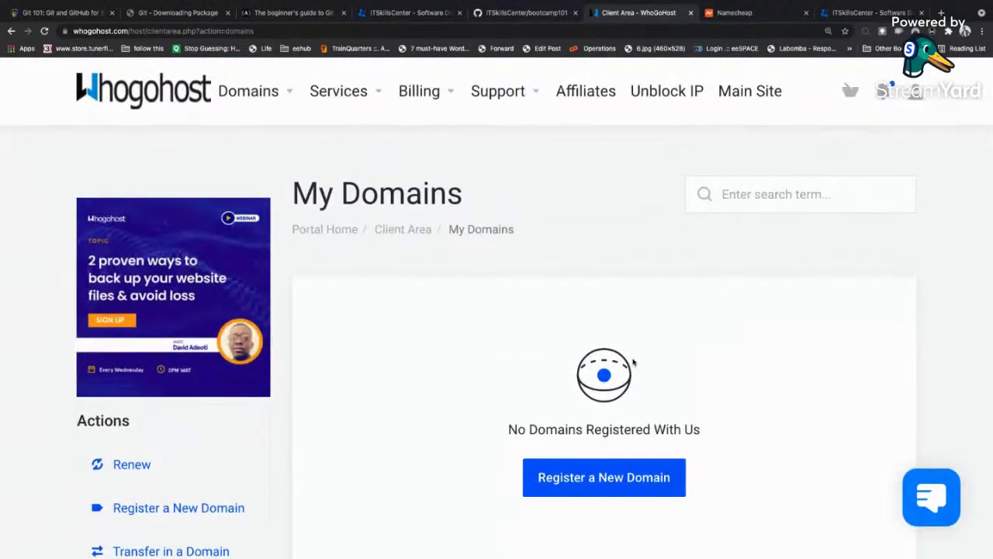
{"action": "scroll", "coordinate": [494, 278], "scroll_direction": "down", "scroll_amount": 1}
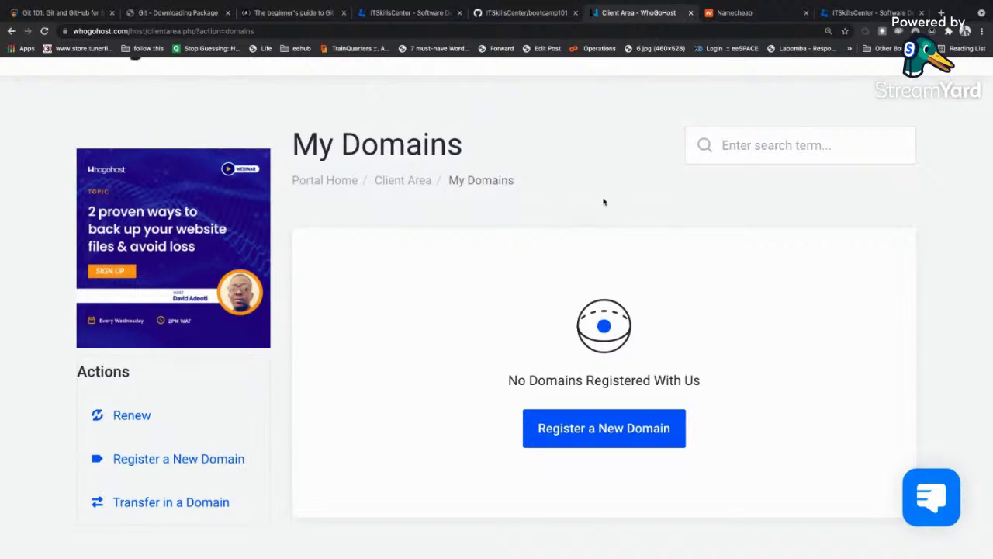
{"action": "scroll", "coordinate": [503, 217], "scroll_direction": "up", "scroll_amount": 1}
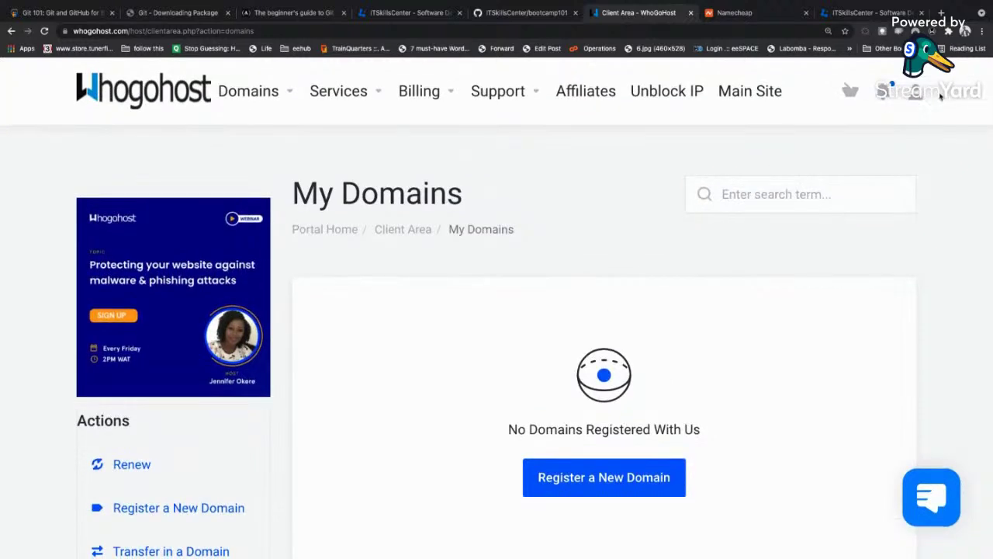
Log out of the current WhoGoHost account and continue past the logout confirmation
{"action": "left_click", "coordinate": [914, 91]}
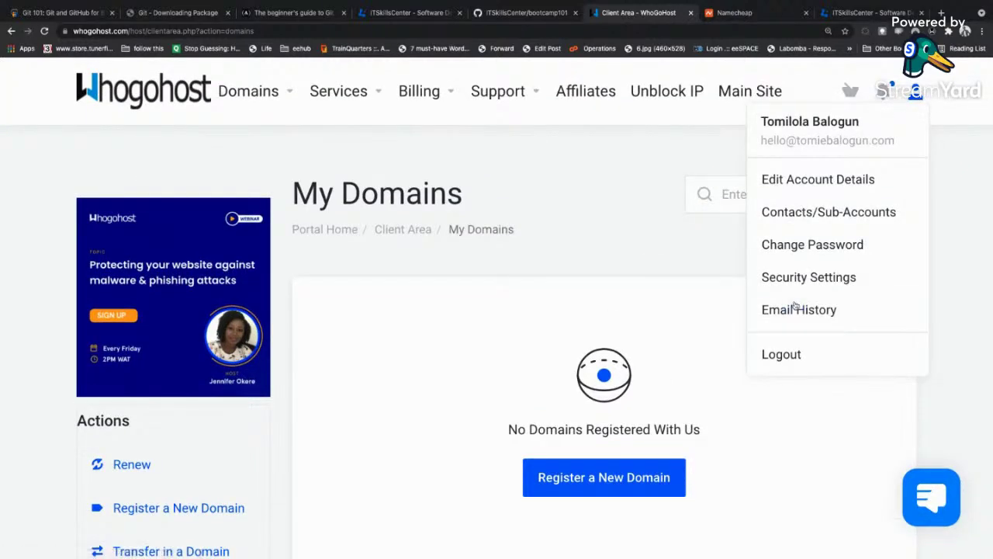
{"action": "left_click", "coordinate": [779, 353]}
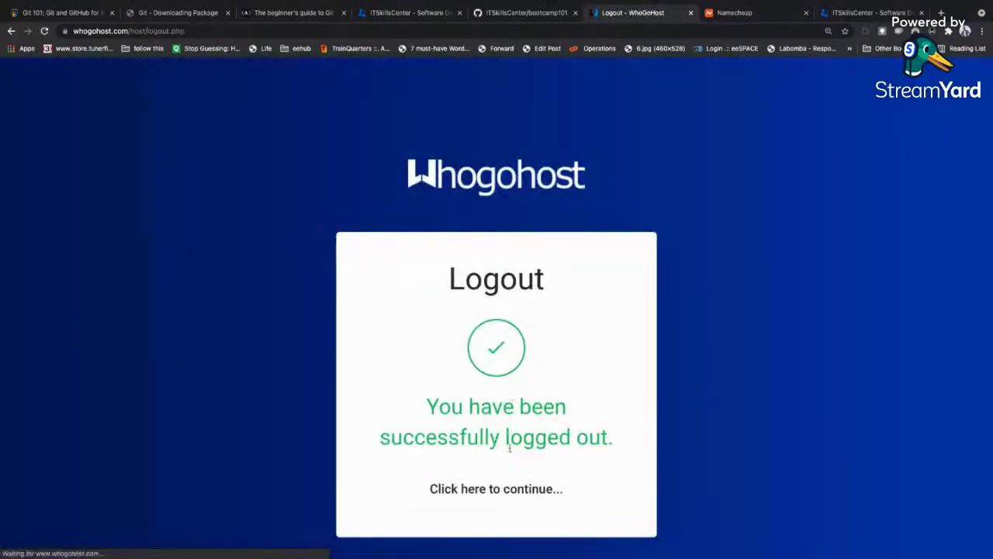
{"action": "left_click", "coordinate": [496, 489]}
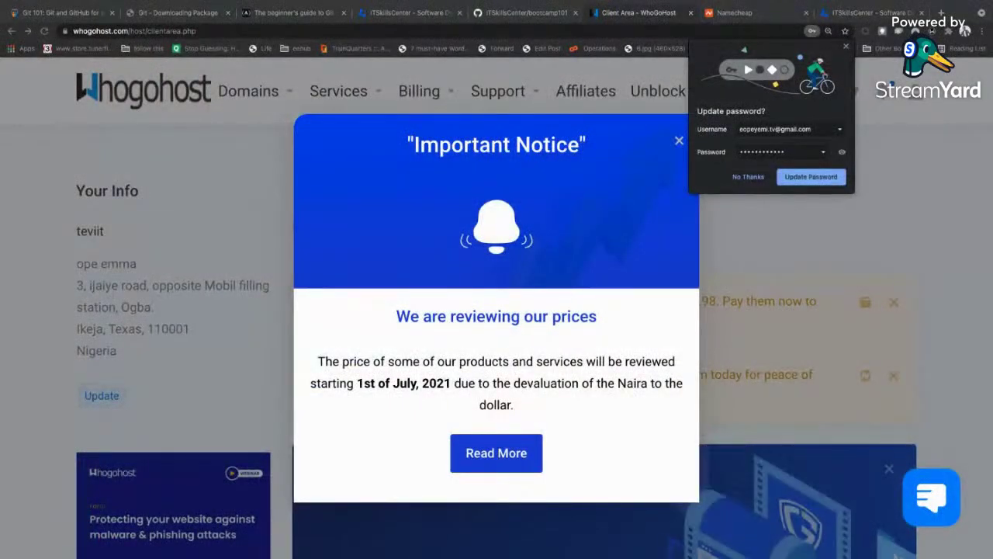
Dismiss the price review notice on the dashboard and view the list of this account's domains
{"action": "left_click", "coordinate": [677, 142]}
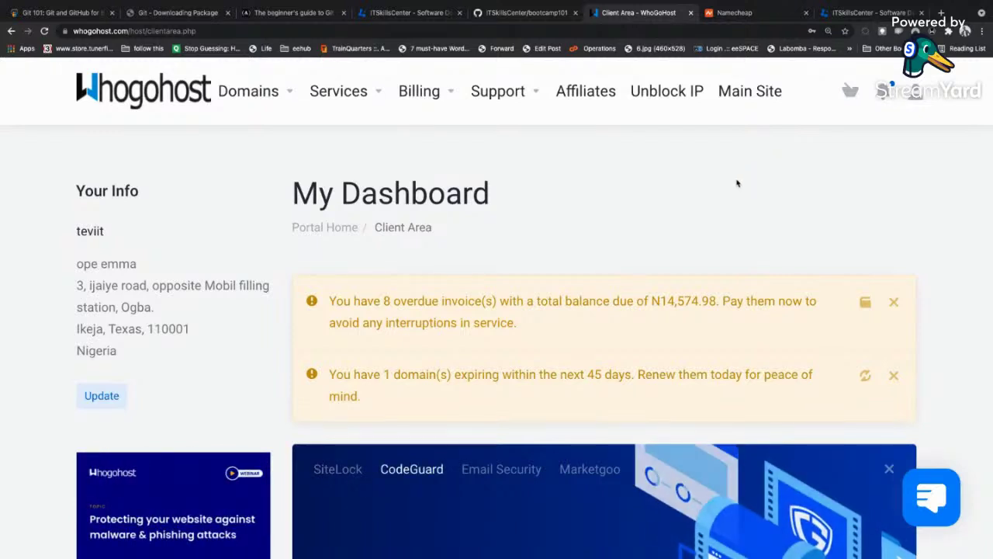
{"action": "scroll", "coordinate": [735, 237], "scroll_direction": "down", "scroll_amount": 1}
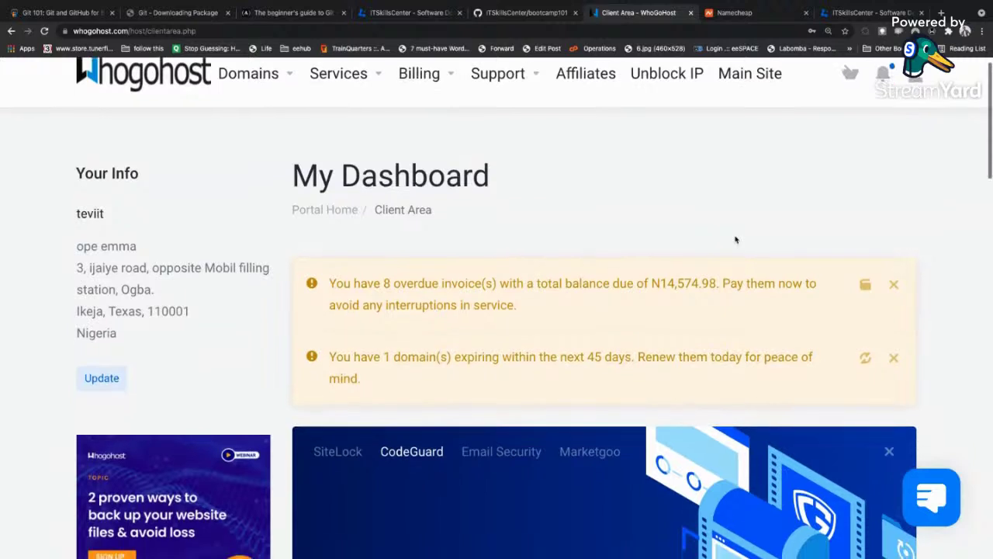
{"action": "scroll", "coordinate": [725, 233], "scroll_direction": "up", "scroll_amount": 1}
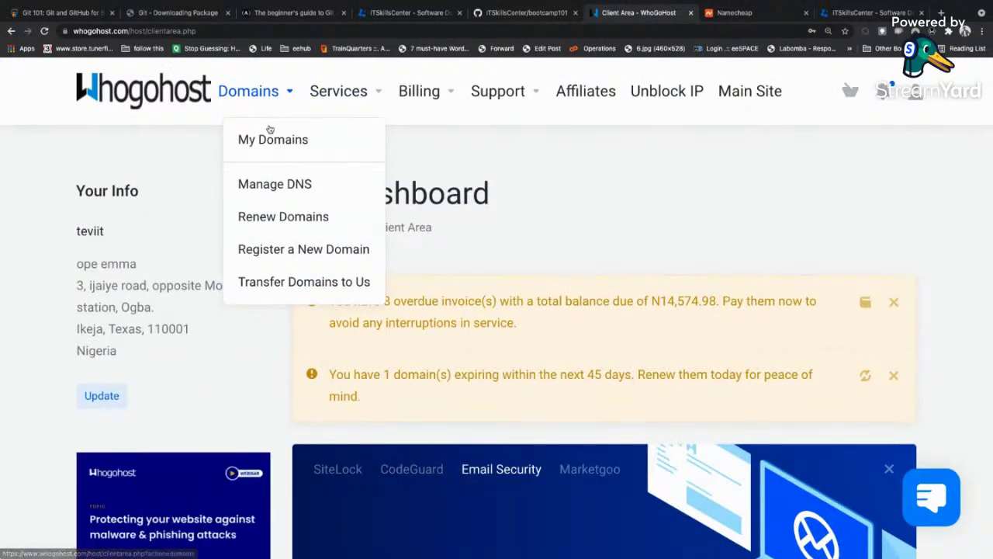
{"action": "left_click", "coordinate": [269, 138]}
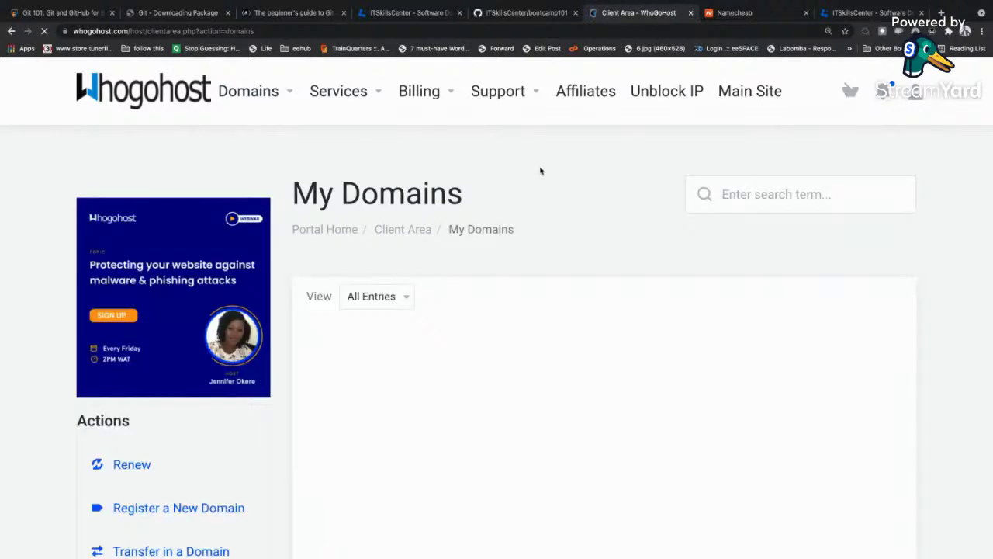
{"action": "scroll", "coordinate": [794, 285], "scroll_direction": "down", "scroll_amount": 3}
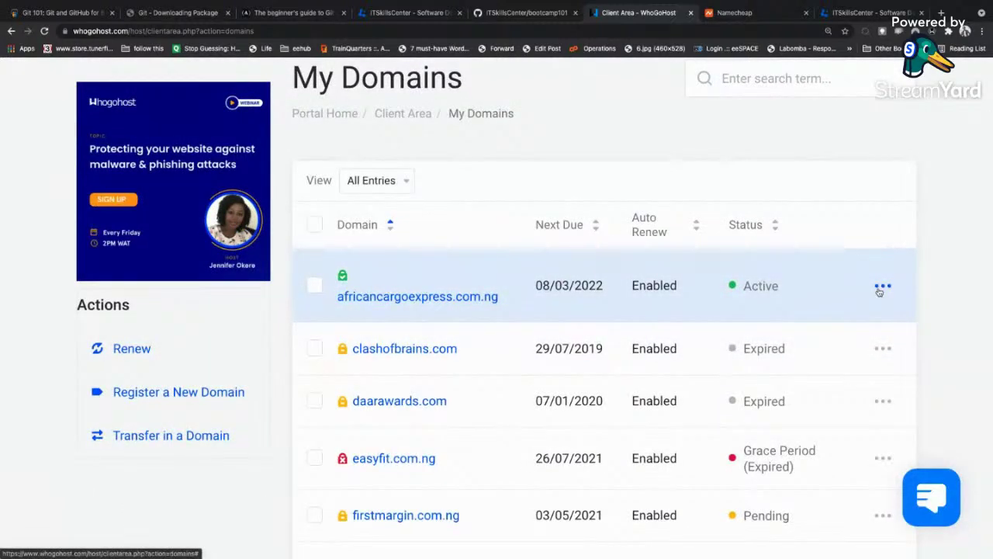
Open the nameserver management page for africancargoexpress.com.ng and examine its custom nameserver entries
{"action": "left_click", "coordinate": [881, 287]}
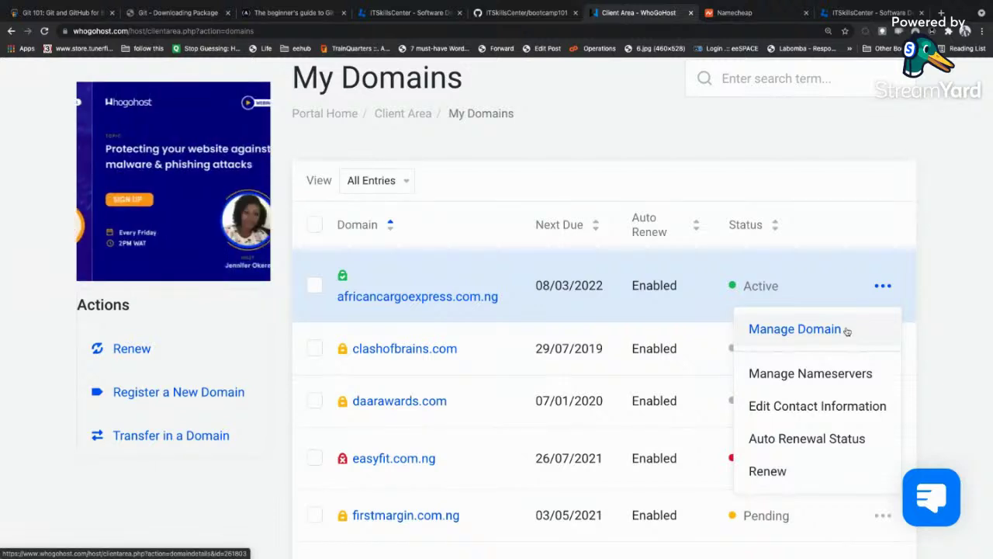
{"action": "left_click", "coordinate": [851, 375]}
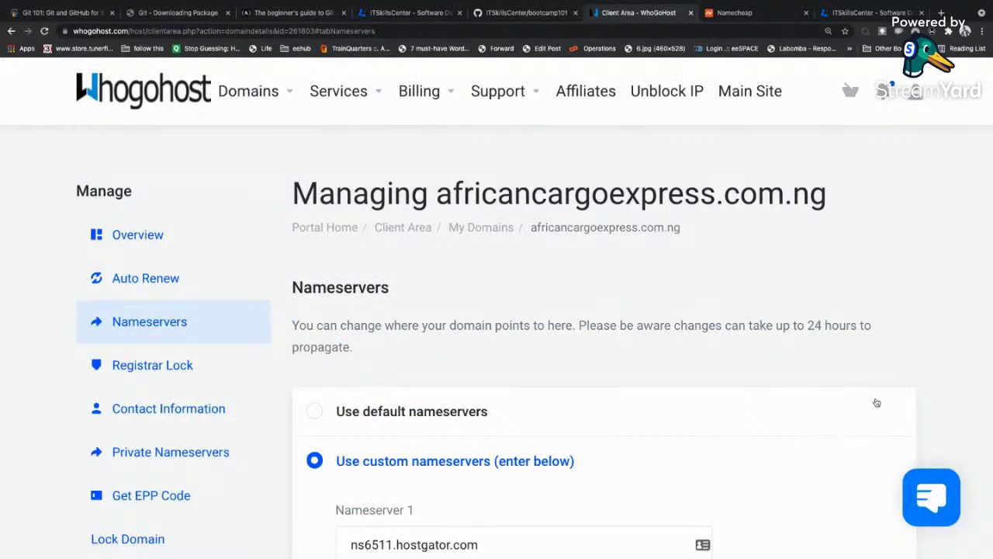
{"action": "scroll", "coordinate": [929, 351], "scroll_direction": "down", "scroll_amount": 5}
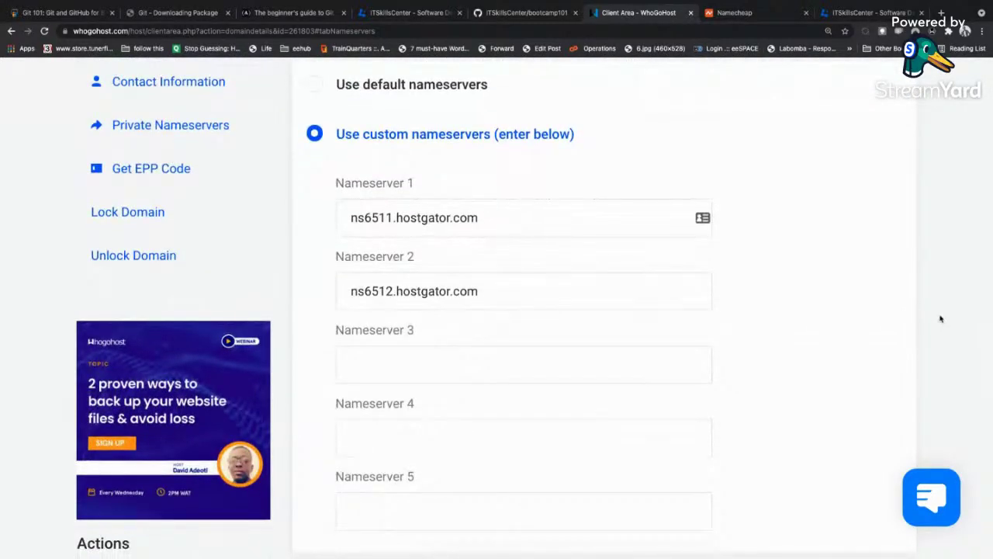
{"action": "scroll", "coordinate": [940, 318], "scroll_direction": "up", "scroll_amount": 1}
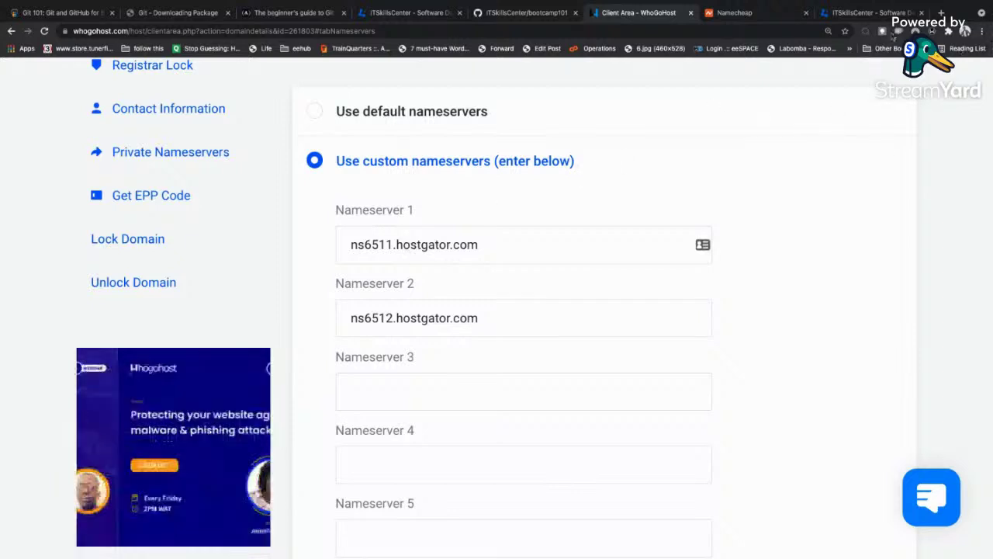
Open a new browser tab and enter the address ageofbrains.com/cpanel
{"action": "left_click", "coordinate": [940, 13]}
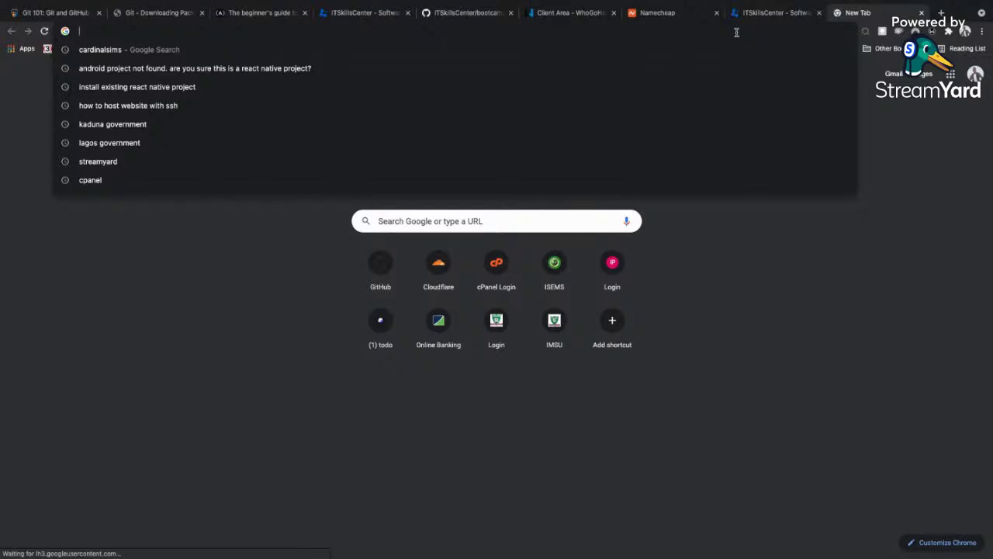
{"action": "type", "text": "ageofbrains.com/cpanel"}
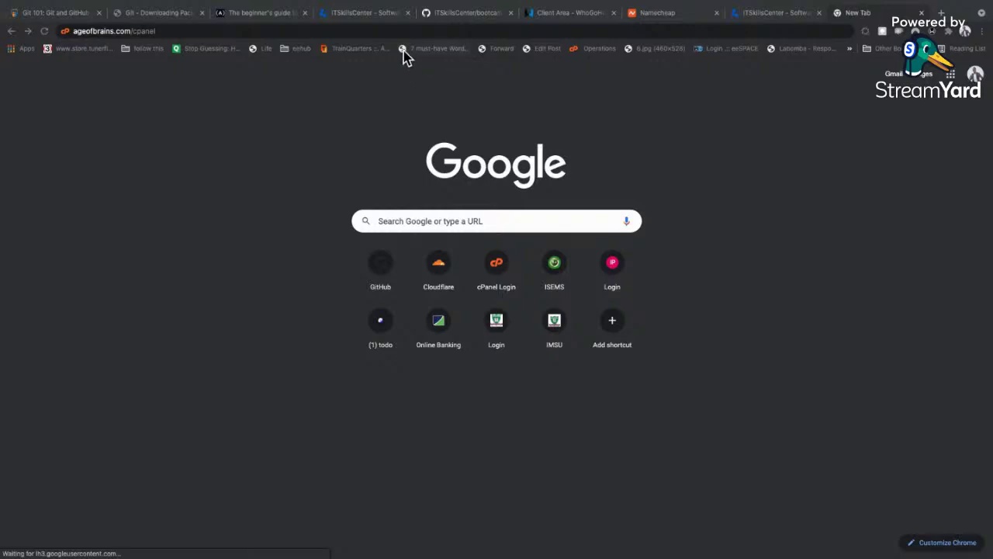
Replace the cPanel address with a Google search for godaddy and look through the results
{"action": "left_click", "coordinate": [396, 32]}
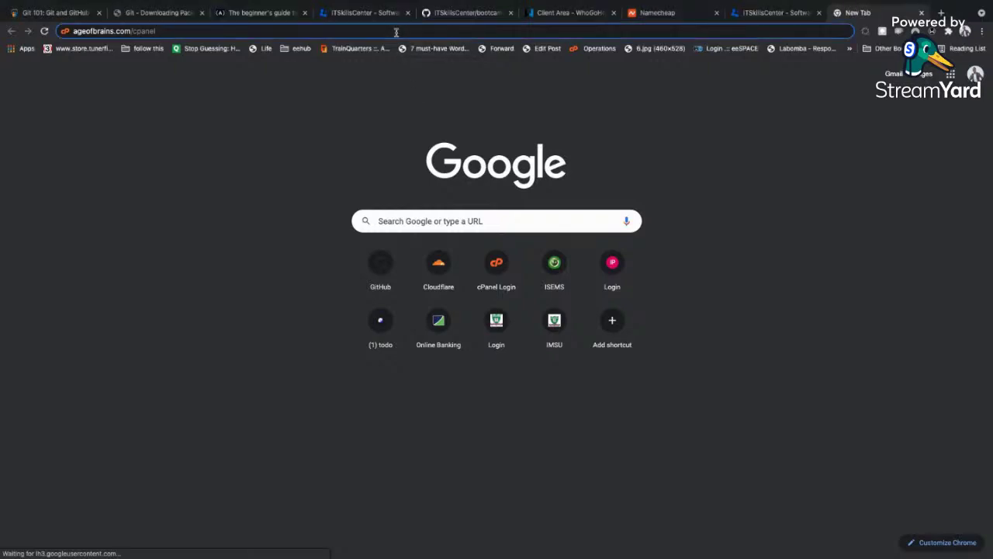
{"action": "type", "text": "goda"}
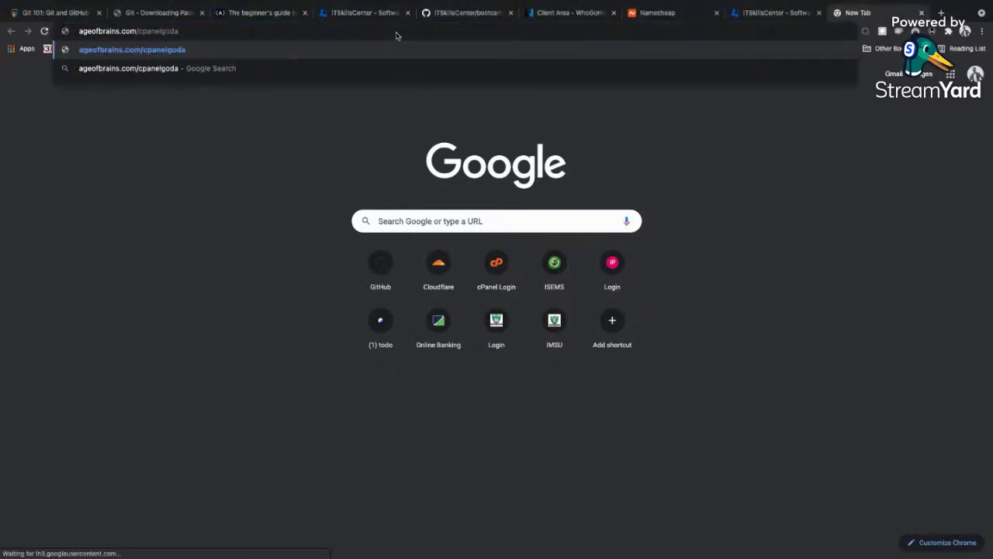
{"action": "key", "text": "ctrl+a"}
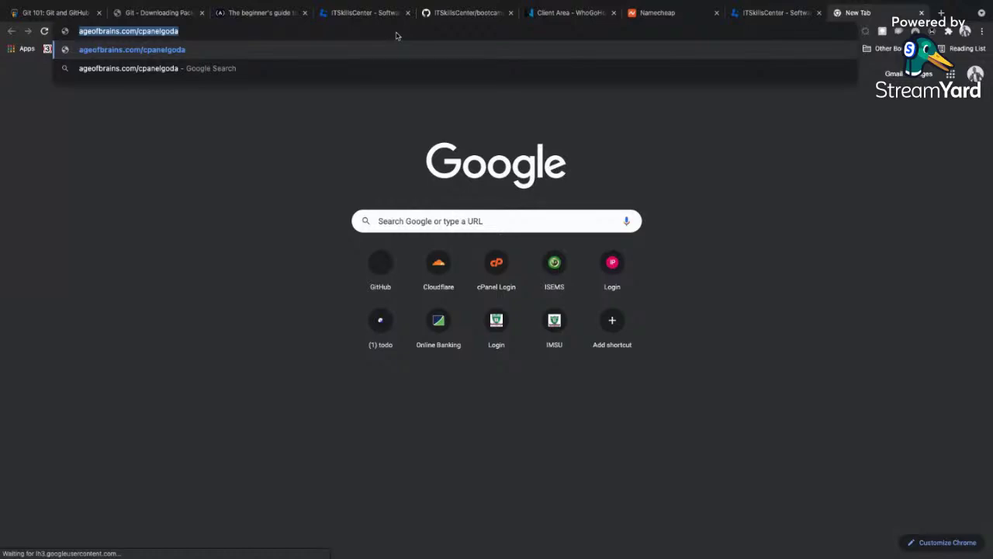
{"action": "type", "text": "godday"}
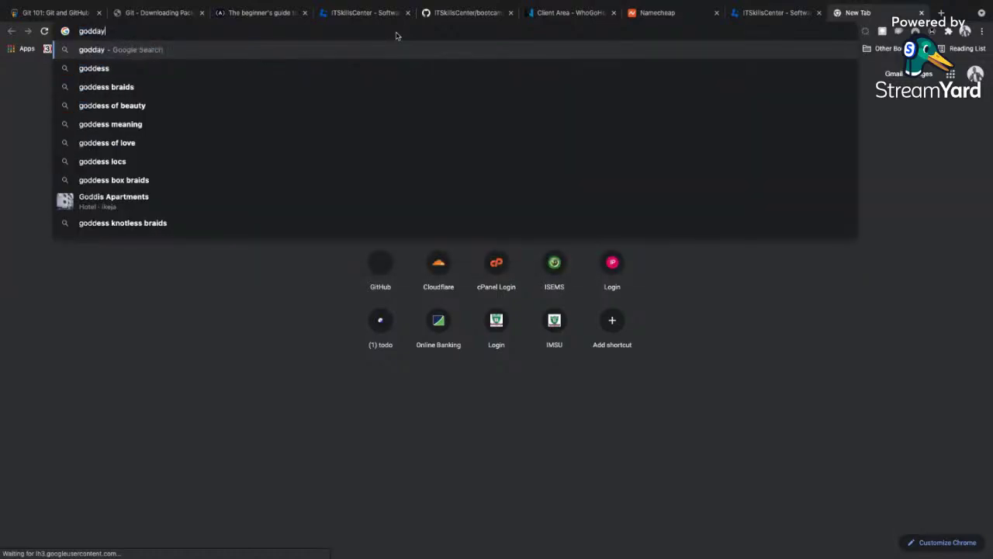
{"action": "key", "text": "BackSpace"}
{"action": "type", "text": "ddy"}
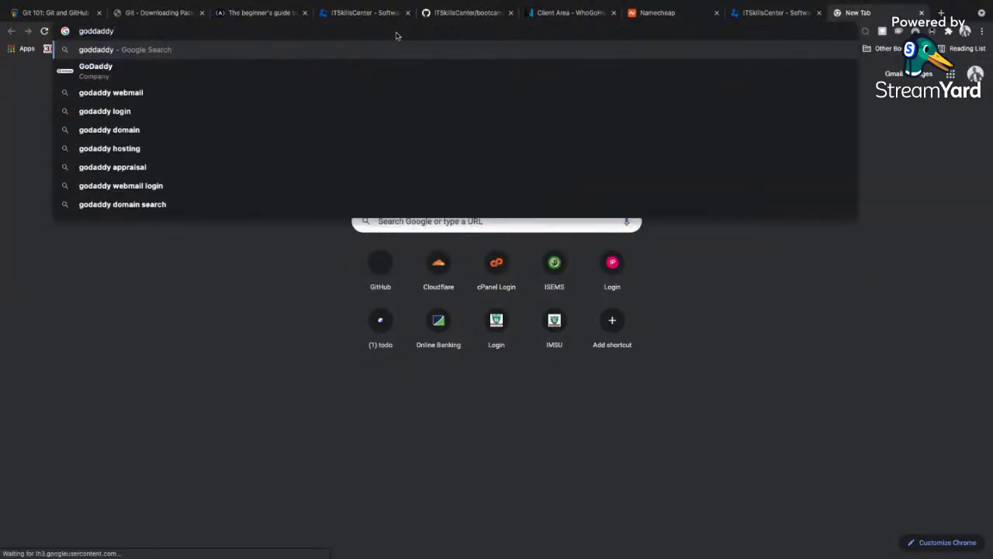
{"action": "key", "text": "Left"}
{"action": "key", "text": "Left"}
{"action": "key", "text": "BackSpace"}
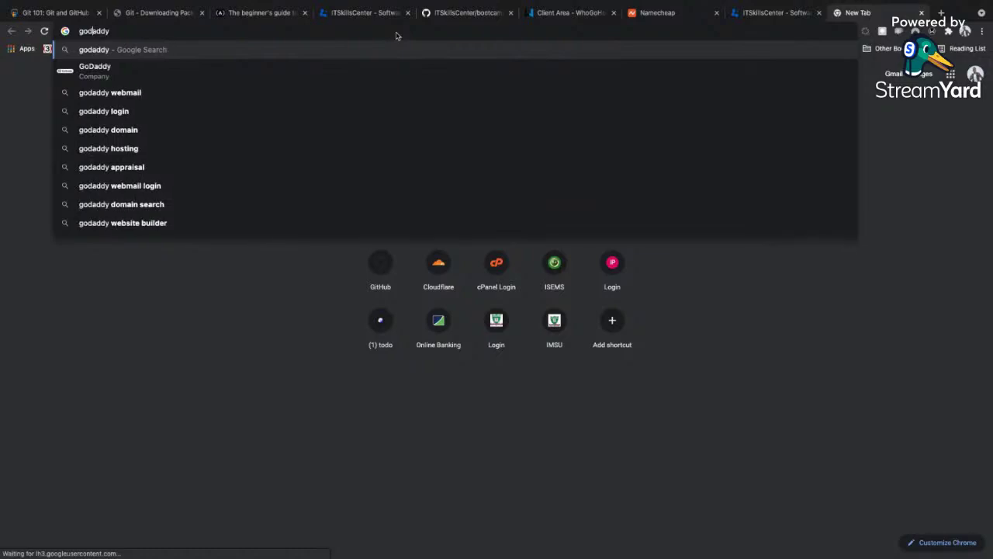
{"action": "key", "text": "Return"}
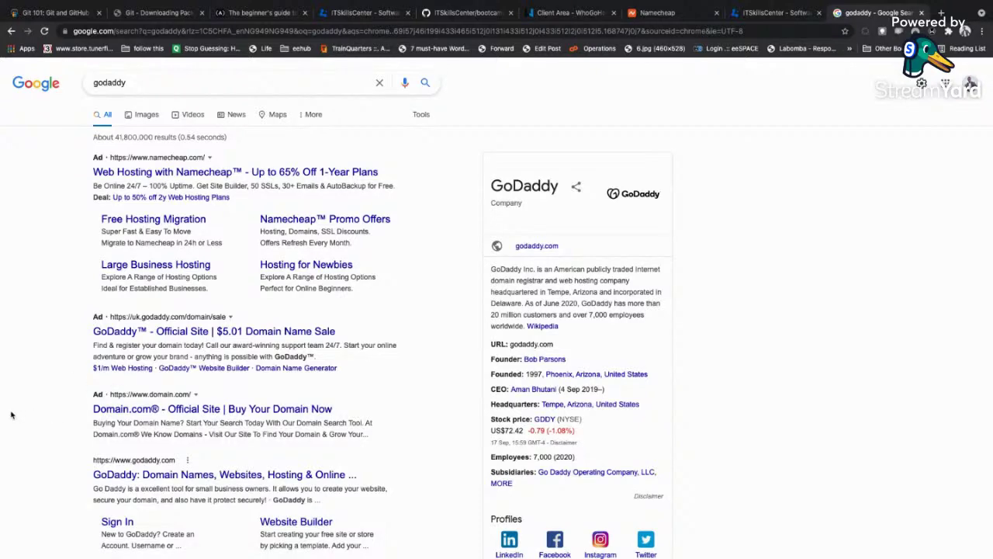
{"action": "scroll", "coordinate": [11, 415], "scroll_direction": "down", "scroll_amount": 2}
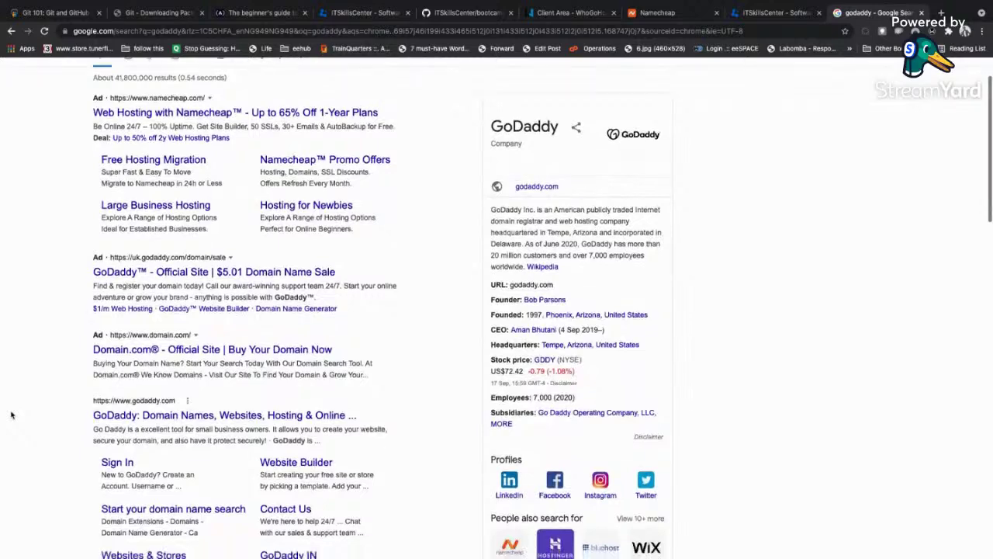
{"action": "scroll", "coordinate": [11, 415], "scroll_direction": "down", "scroll_amount": 1}
{"action": "scroll", "coordinate": [11, 415], "scroll_direction": "down", "scroll_amount": 1}
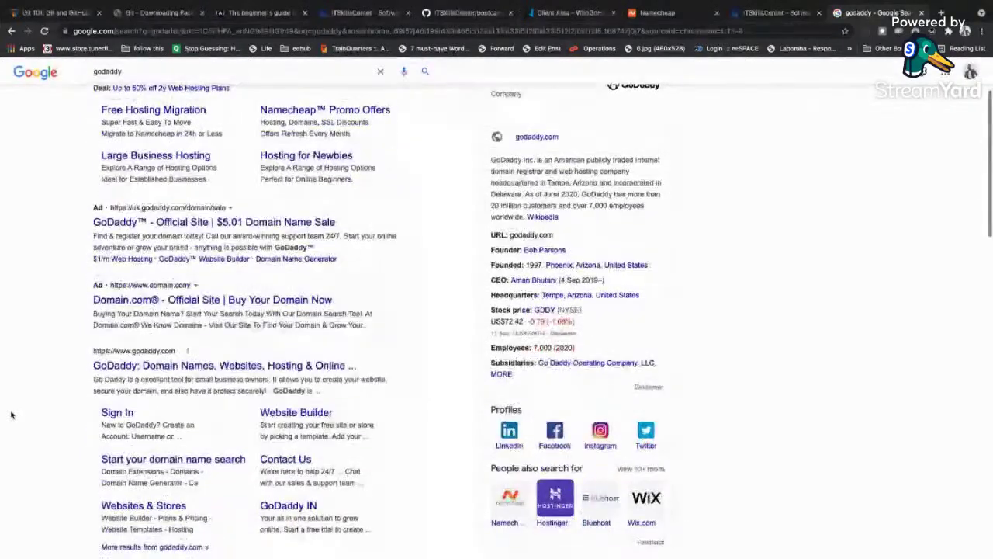
Enlarge the godaddy search results page to 175% zoom and return to its beginning
{"action": "scroll", "coordinate": [10, 415], "scroll_direction": "down", "scroll_amount": 1}
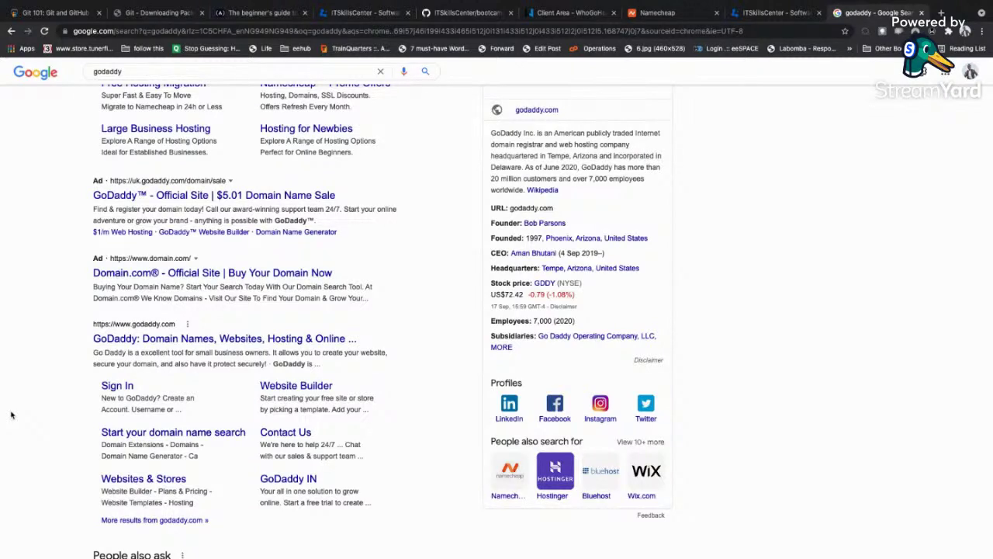
{"action": "left_click", "coordinate": [982, 32]}
{"action": "left_click", "coordinate": [952, 144]}
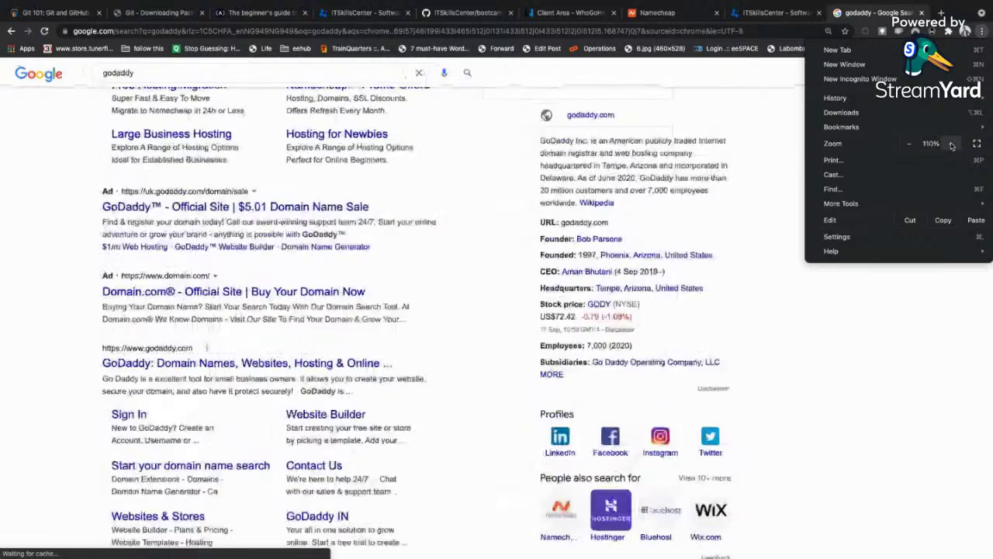
{"action": "left_click", "coordinate": [952, 144]}
{"action": "left_click", "coordinate": [952, 144]}
{"action": "left_click", "coordinate": [952, 144]}
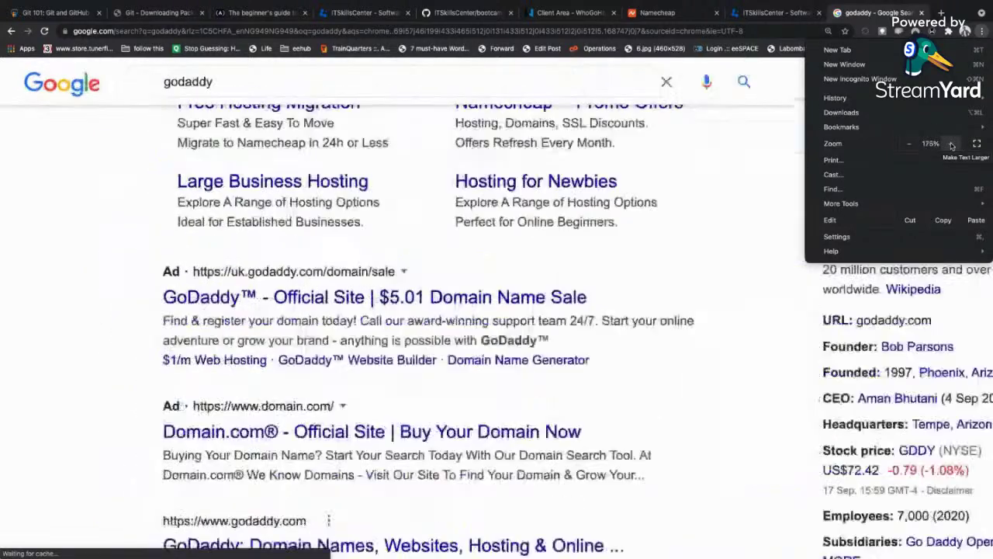
{"action": "left_click", "coordinate": [733, 256]}
{"action": "scroll", "coordinate": [740, 257], "scroll_direction": "up", "scroll_amount": 4}
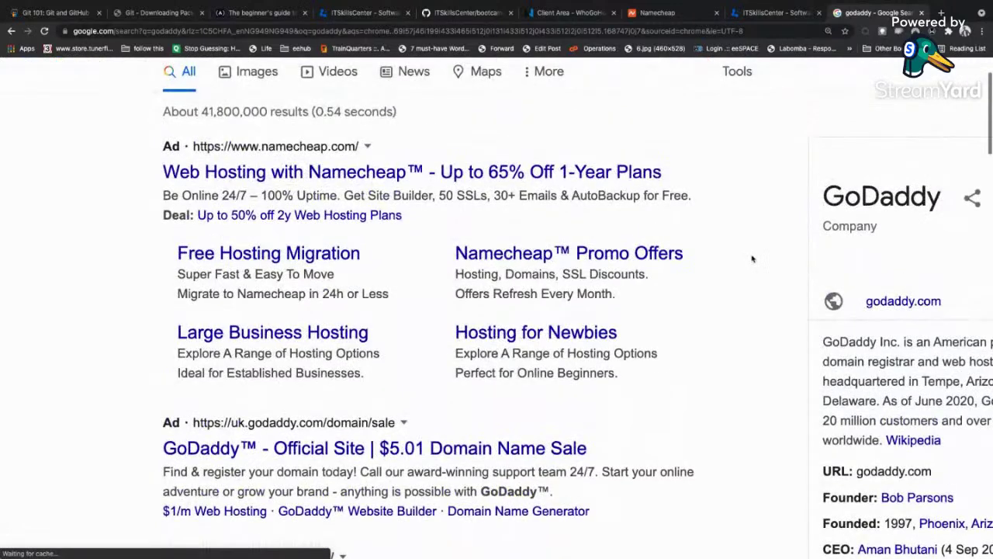
{"action": "scroll", "coordinate": [752, 259], "scroll_direction": "up", "scroll_amount": 2}
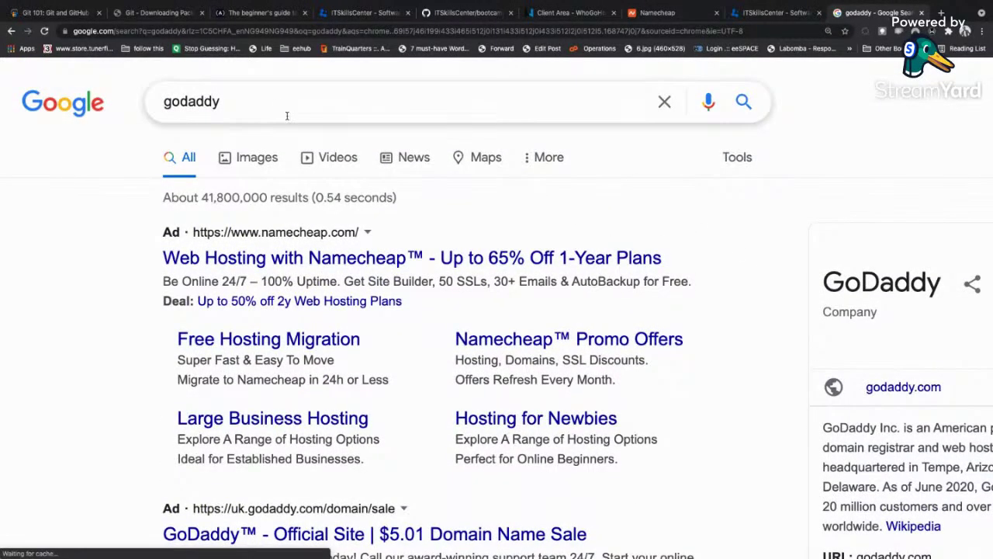
Replace the godaddy query with hostgator and with Bluehost as further provider examples, clearing each without searching
{"action": "left_click", "coordinate": [265, 104]}
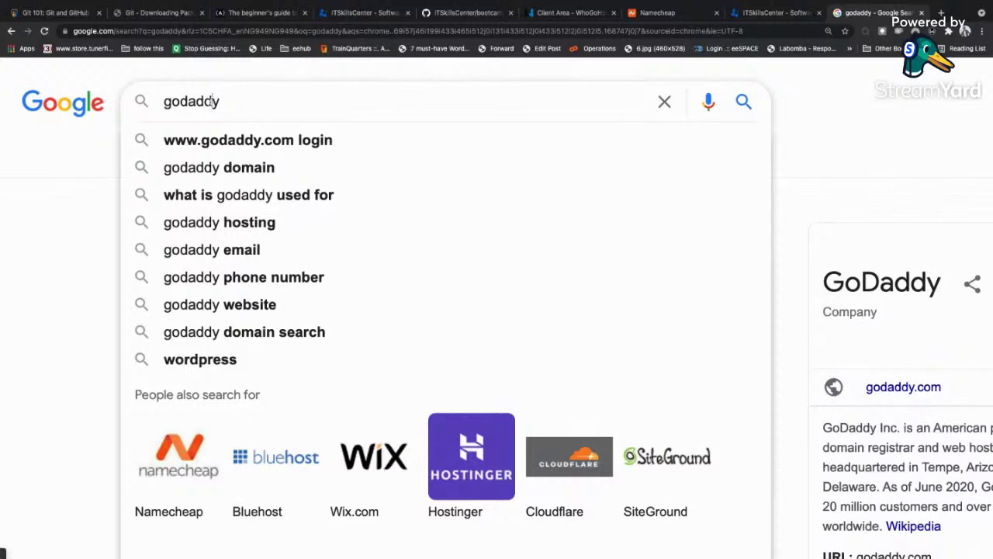
{"action": "double_click", "coordinate": [212, 102]}
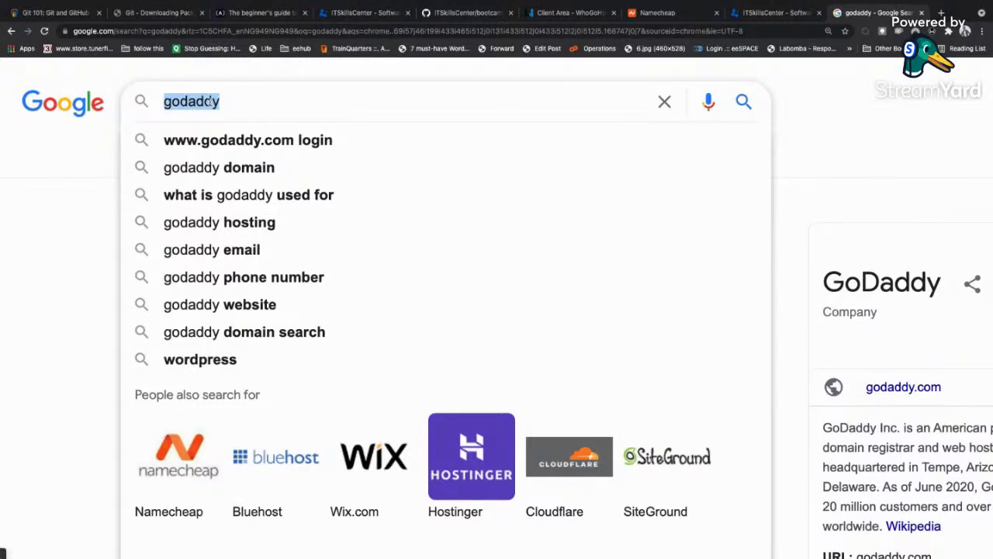
{"action": "key", "text": "BackSpace"}
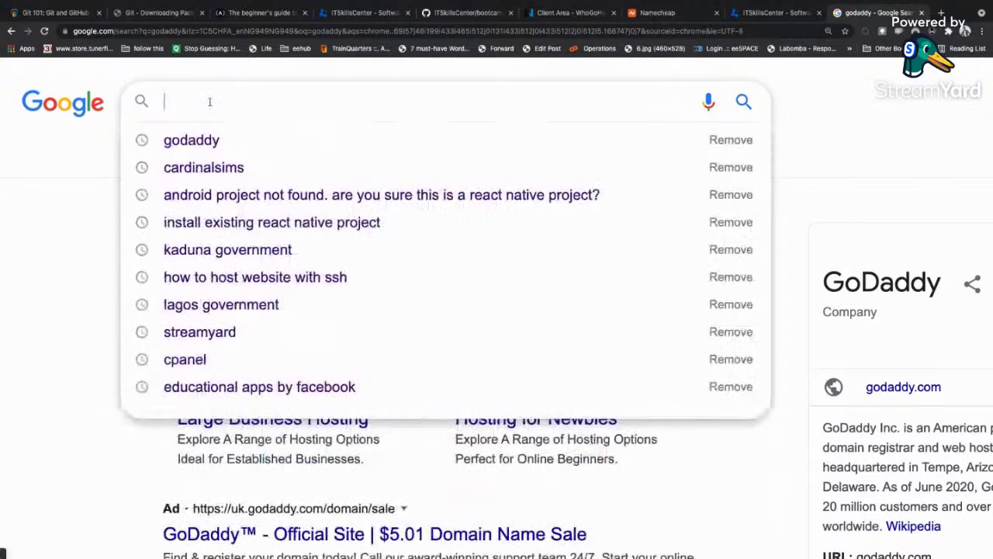
{"action": "type", "text": "hostgator"}
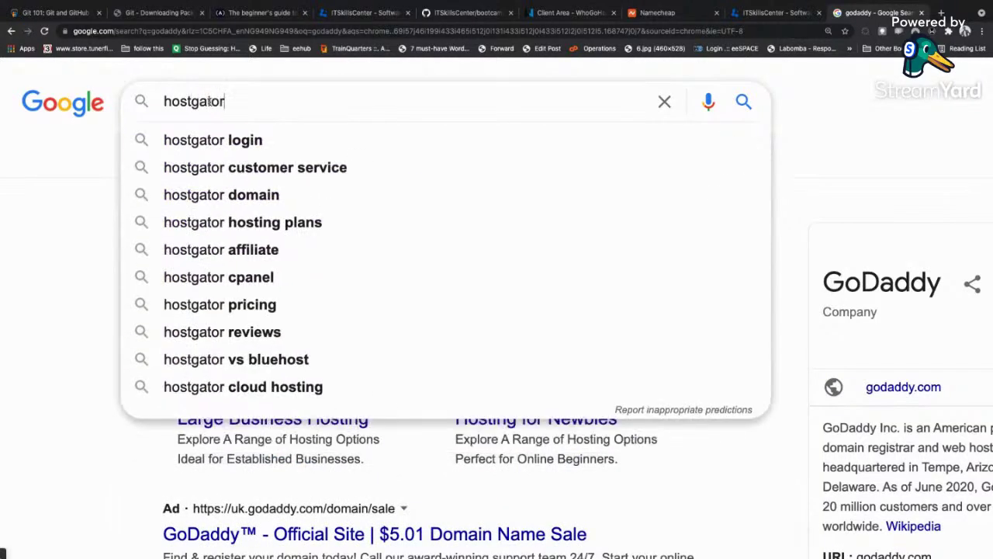
{"action": "key", "text": "ctrl+BackSpace"}
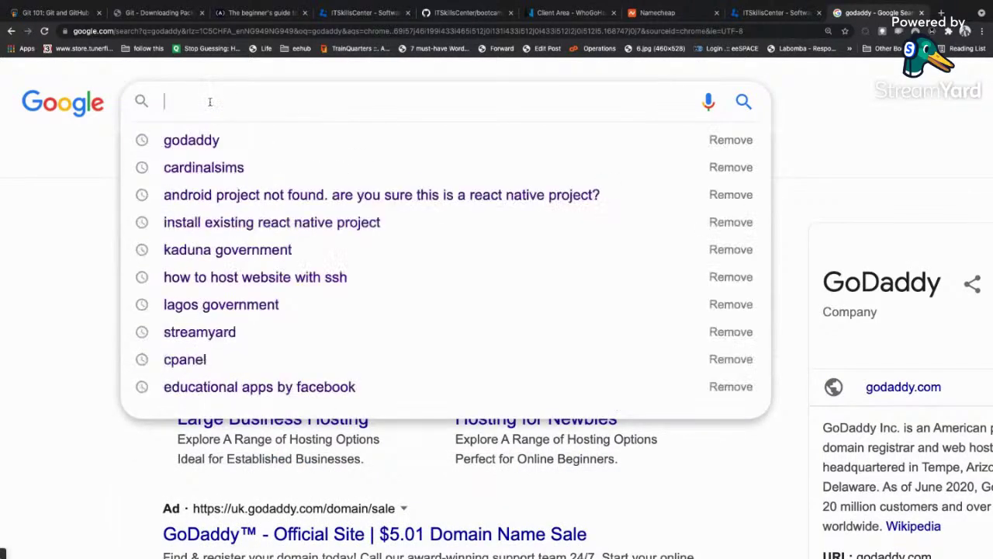
{"action": "type", "text": "Bluehost"}
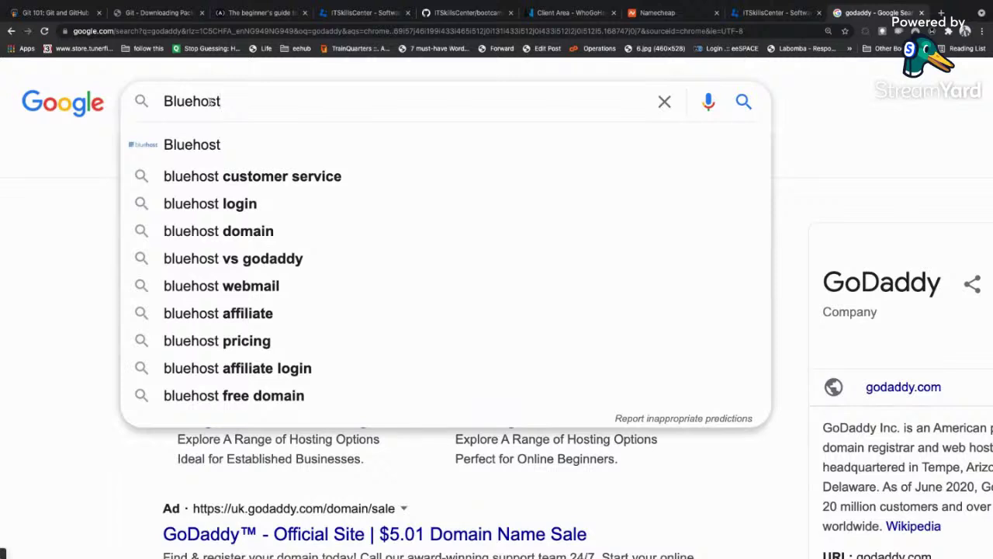
{"action": "key", "text": "ctrl+BackSpace"}
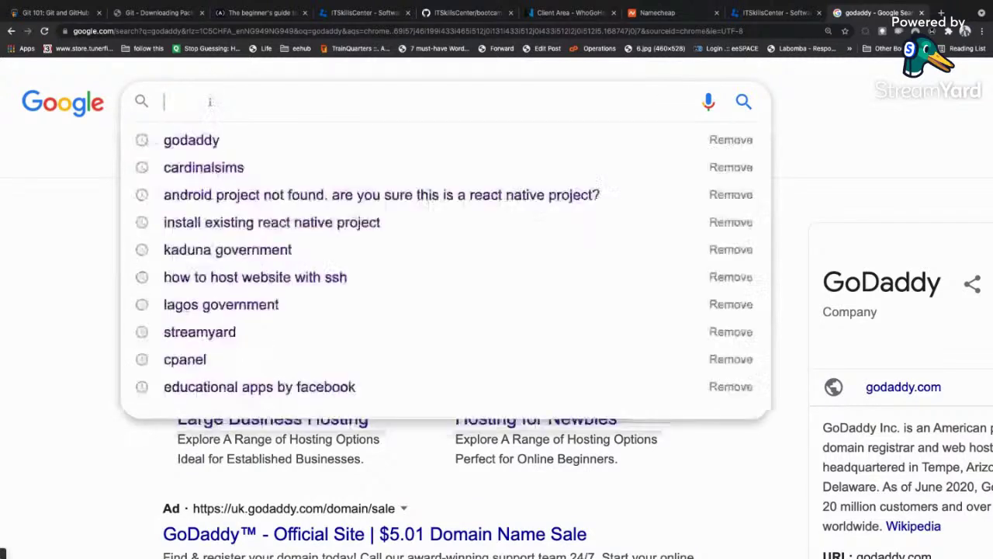
Enter Godadd as the search query, dismiss the page-saving dialog and close the search suggestions
{"action": "type", "text": "Godadd"}
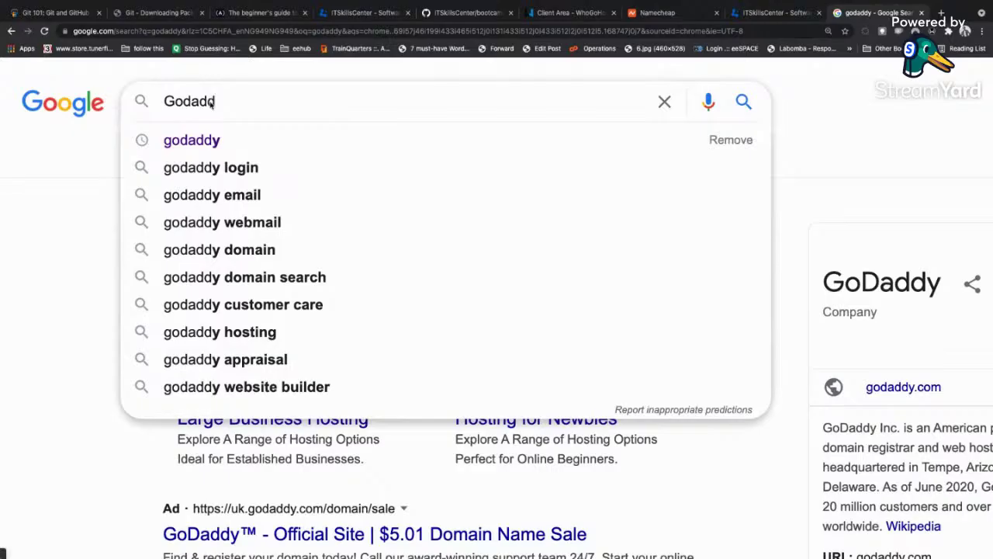
{"action": "key", "text": "super+s"}
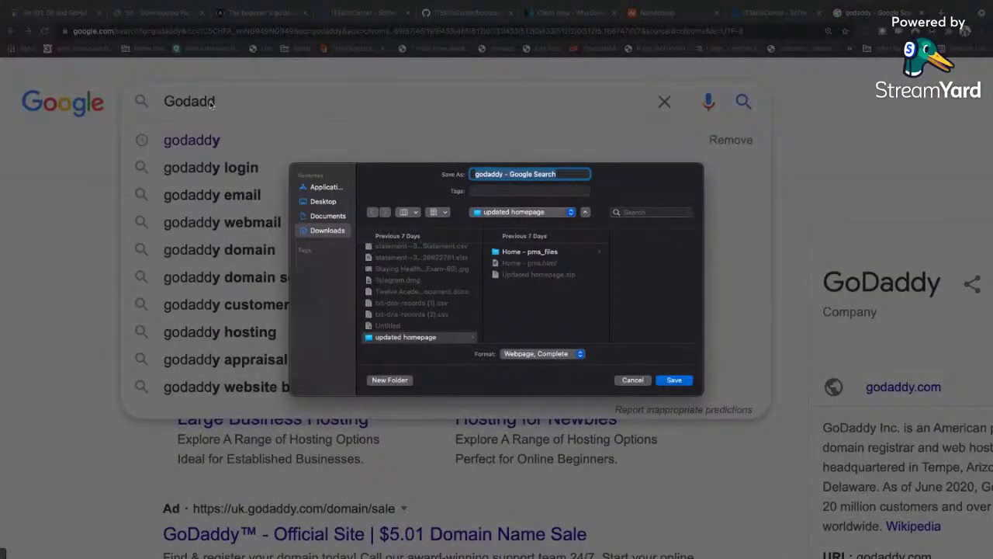
{"action": "key", "text": "Escape"}
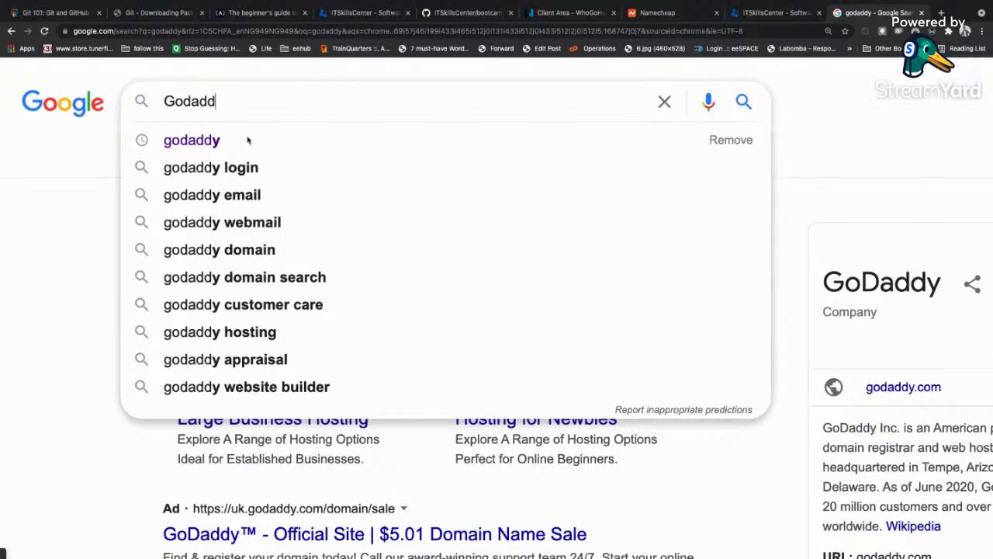
{"action": "left_click", "coordinate": [94, 247]}
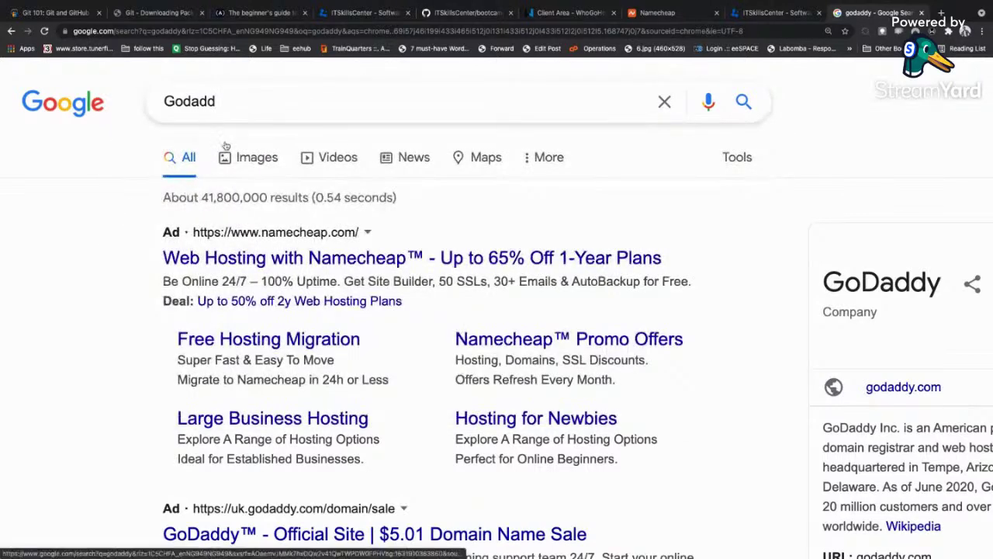
{"action": "left_click", "coordinate": [351, 31]}
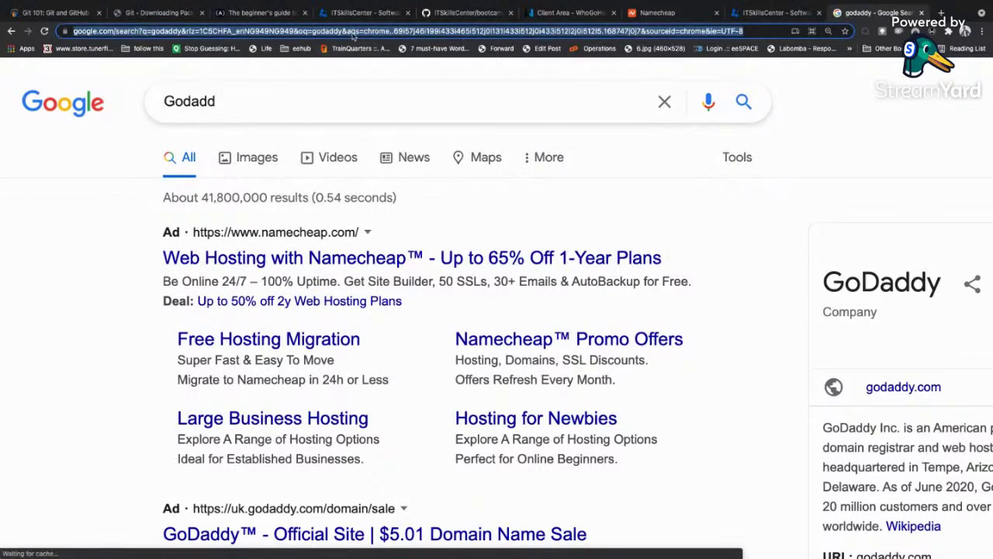
{"action": "type", "text": "age"}
{"action": "key", "text": "BackSpace"}
{"action": "key", "text": "BackSpace"}
{"action": "key", "text": "BackSpace"}
{"action": "key", "text": "BackSpace"}
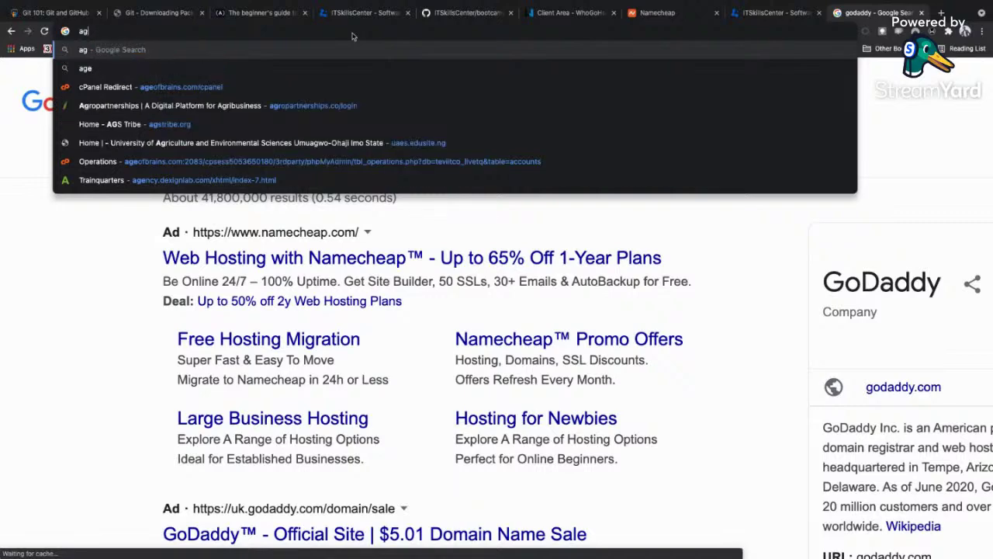
Load the saved phpMyAdmin address on 134-122-92-247.cprapid.com and log in to cPanel with the prefilled credentials
{"action": "type", "text": "134-122-92-247.cprapid.com"}
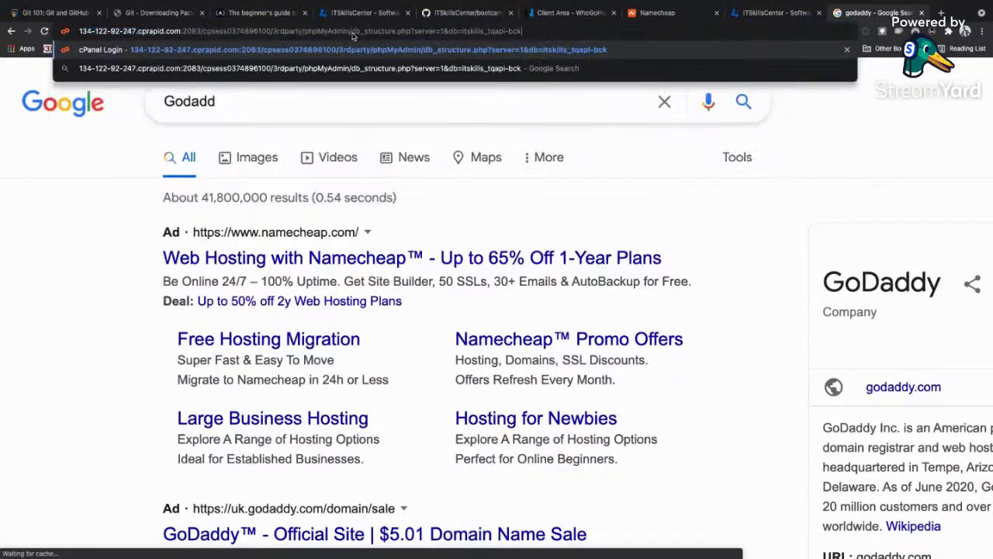
{"action": "key", "text": "Return"}
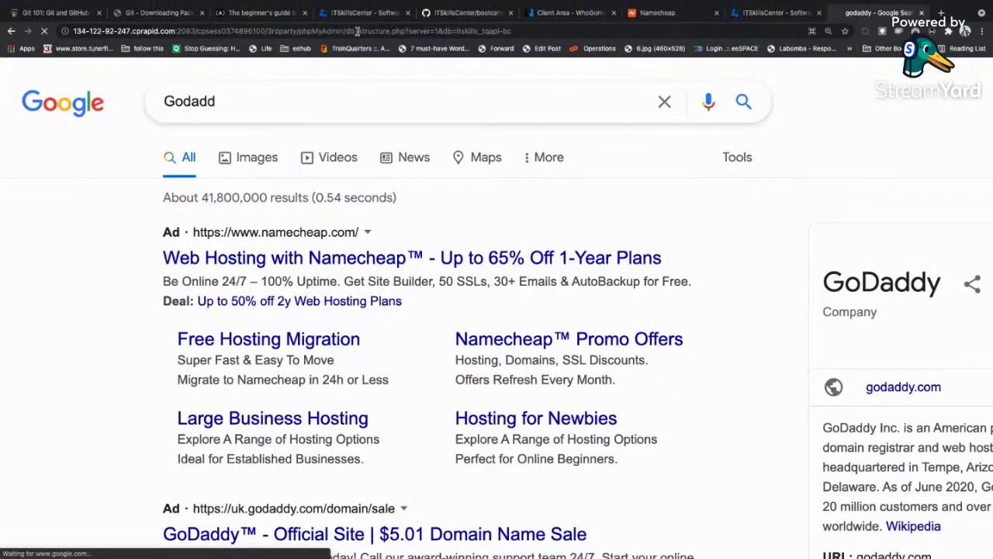
{"action": "left_click", "coordinate": [361, 30]}
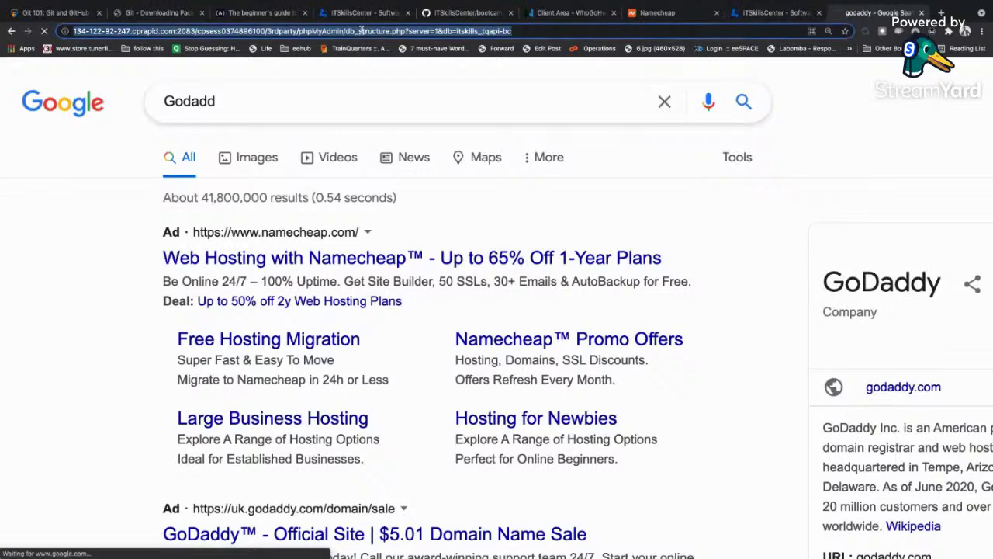
{"action": "type", "text": "134"}
{"action": "key", "text": "Return"}
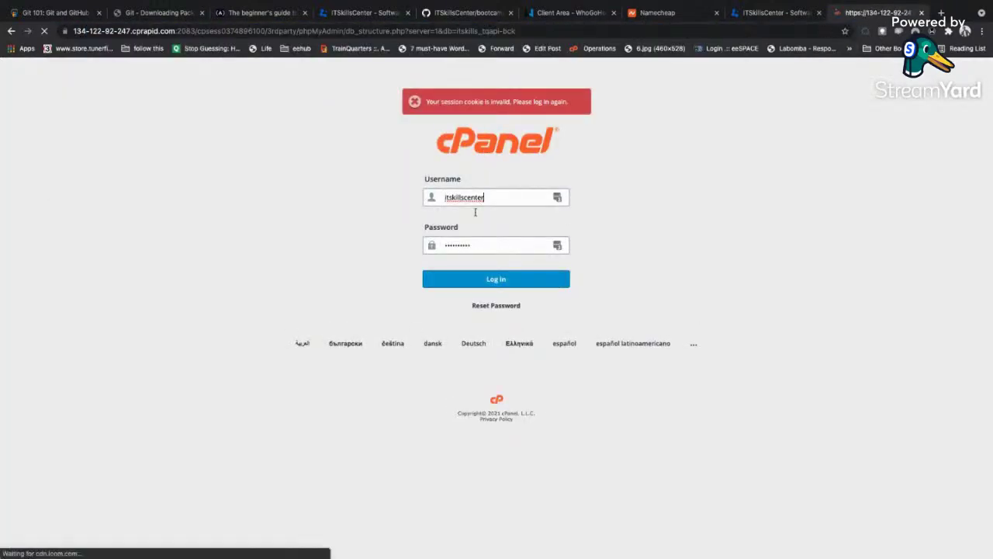
{"action": "left_click", "coordinate": [489, 279]}
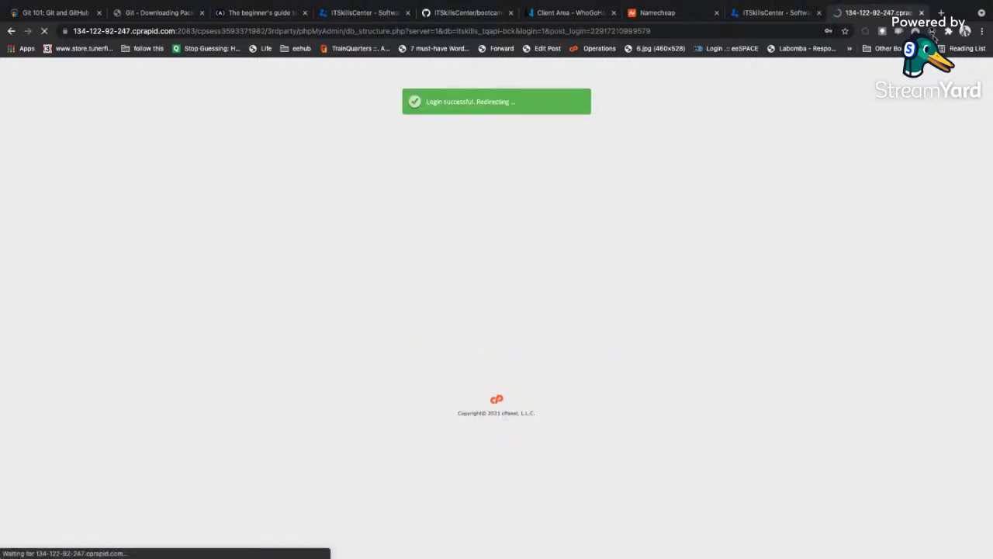
Enlarge the phpMyAdmin database structure page to 500% zoom
{"action": "left_click", "coordinate": [980, 33]}
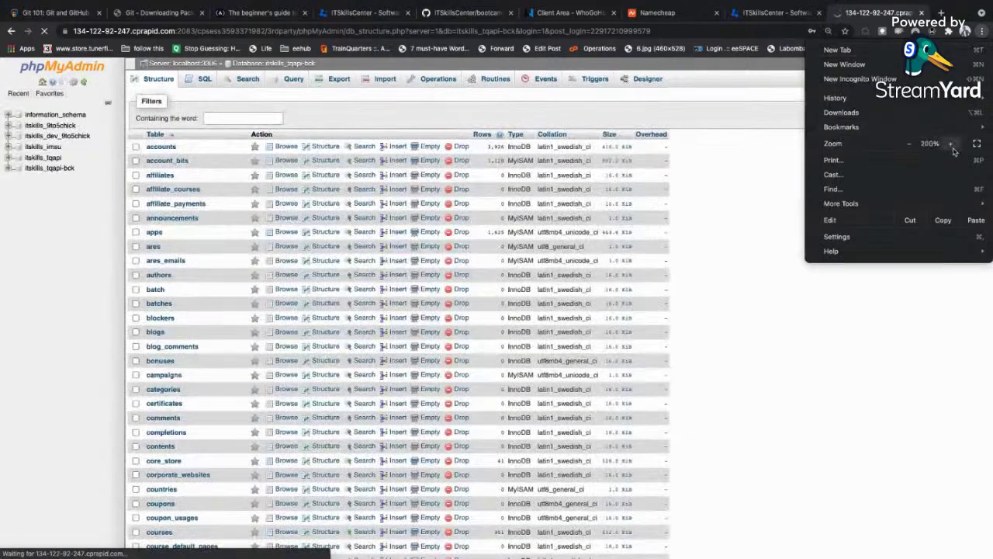
{"action": "left_click", "coordinate": [951, 147]}
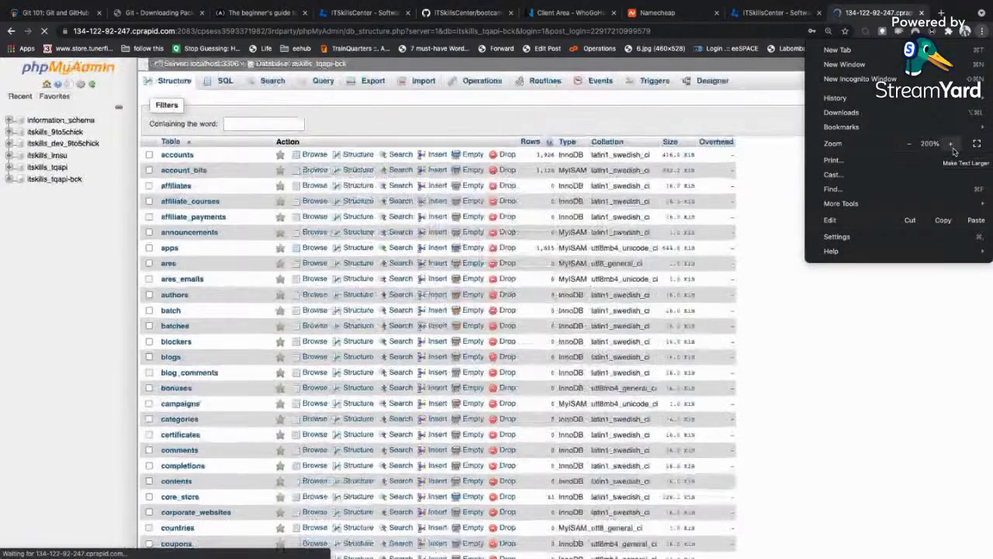
{"action": "left_click", "coordinate": [952, 145]}
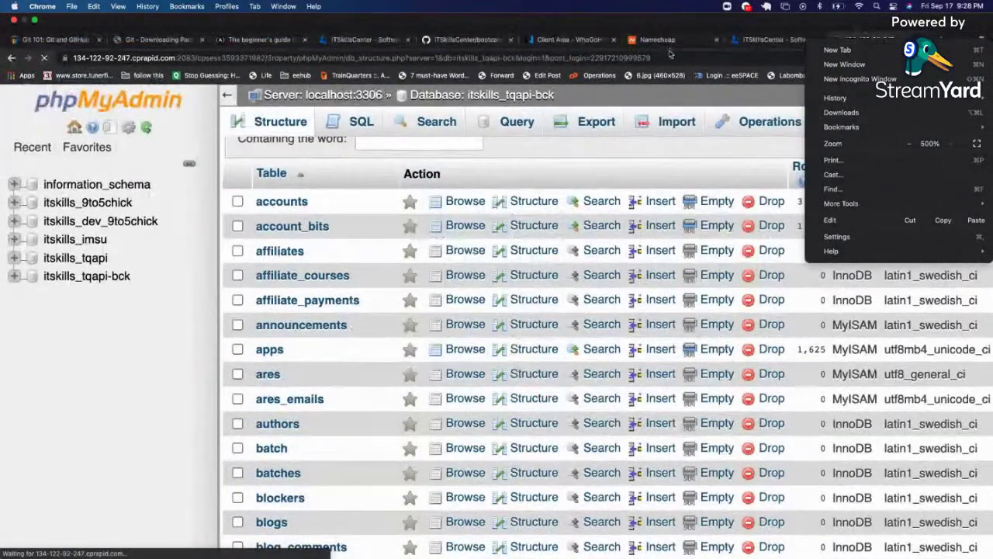
{"action": "left_click", "coordinate": [666, 59]}
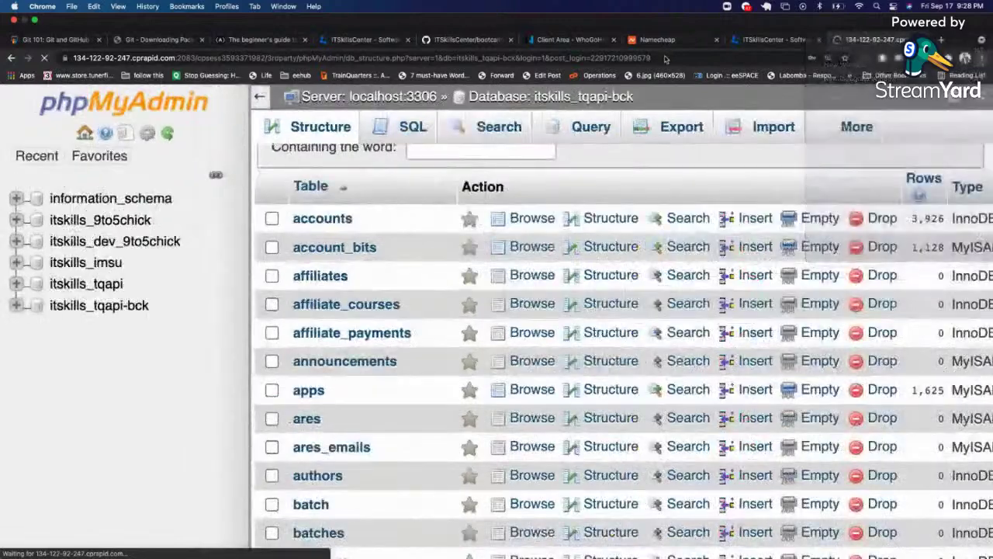
{"action": "key", "text": "super+equal"}
{"action": "key", "text": "super+equal"}
{"action": "key", "text": "super+equal"}
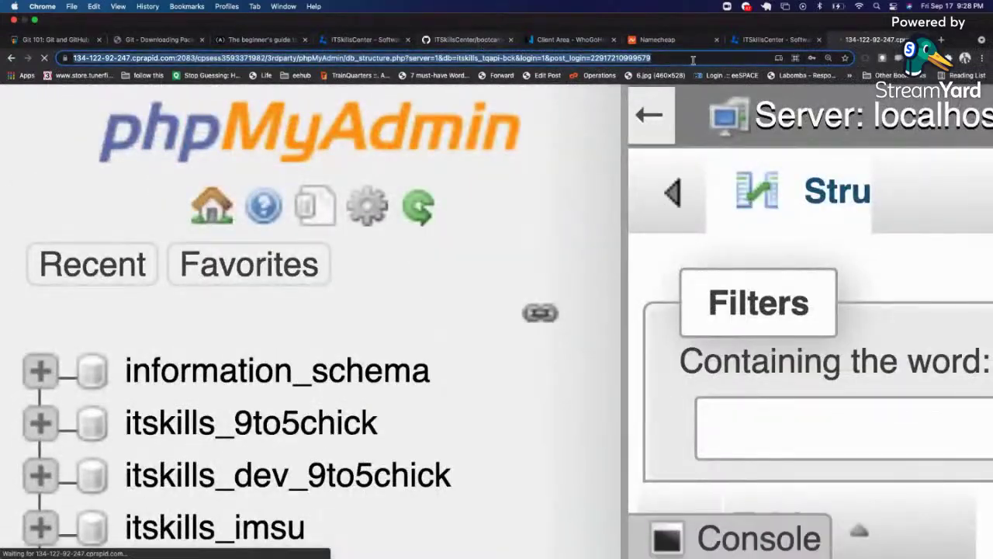
Reduce the phpMyAdmin page zoom until the table list and its action columns fit the window at a readable size
{"action": "left_click", "coordinate": [982, 59]}
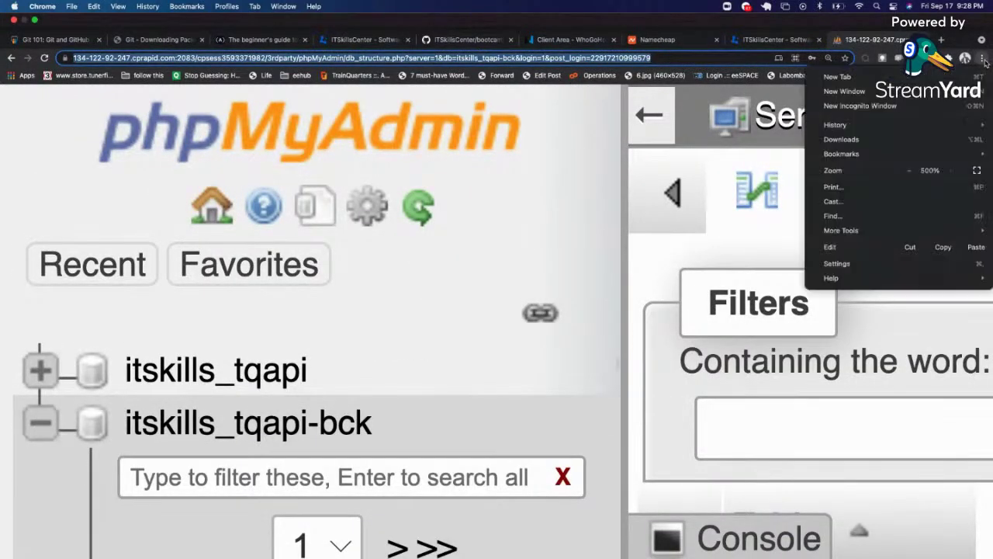
{"action": "left_click", "coordinate": [907, 170]}
{"action": "left_click", "coordinate": [907, 170]}
{"action": "left_click", "coordinate": [907, 169]}
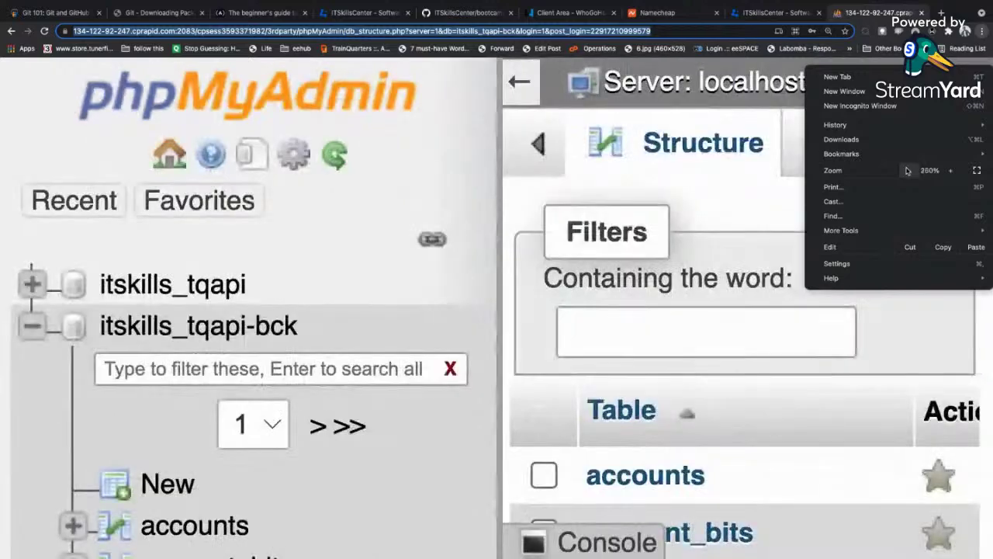
{"action": "left_click", "coordinate": [907, 170]}
{"action": "left_click", "coordinate": [906, 170]}
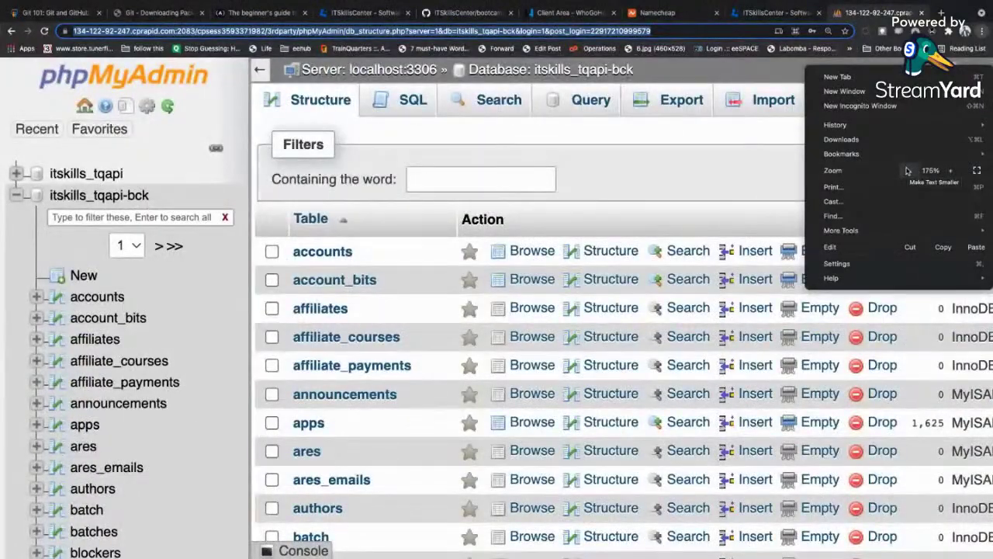
{"action": "left_click", "coordinate": [907, 170]}
Cut the phpMyAdmin path off the address to open the cPanel main page, and look over its Email and General Information sections
{"action": "left_click", "coordinate": [669, 31]}
{"action": "left_click", "coordinate": [668, 31]}
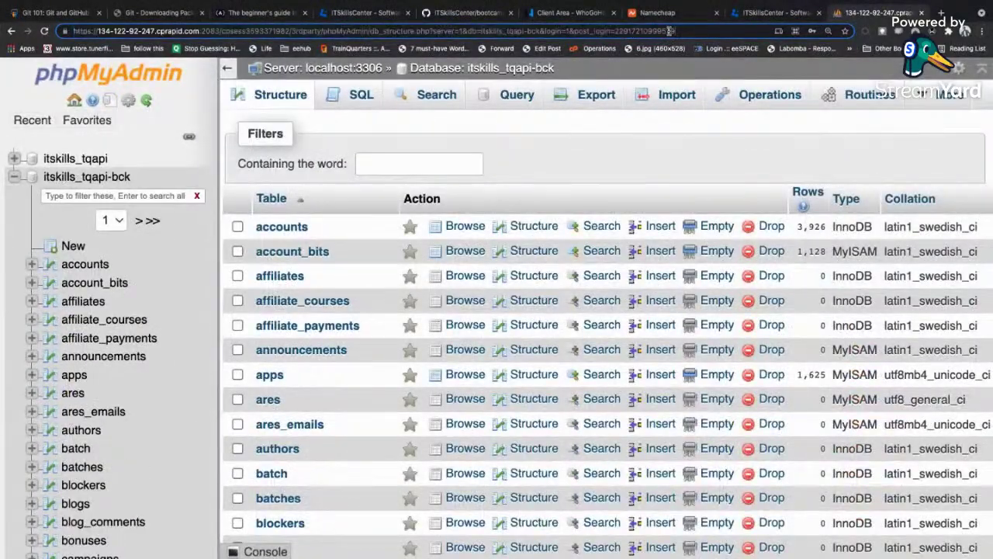
{"action": "left_click", "coordinate": [294, 30]}
{"action": "key", "text": "shift+End"}
{"action": "key", "text": "BackSpace"}
{"action": "key", "text": "Return"}
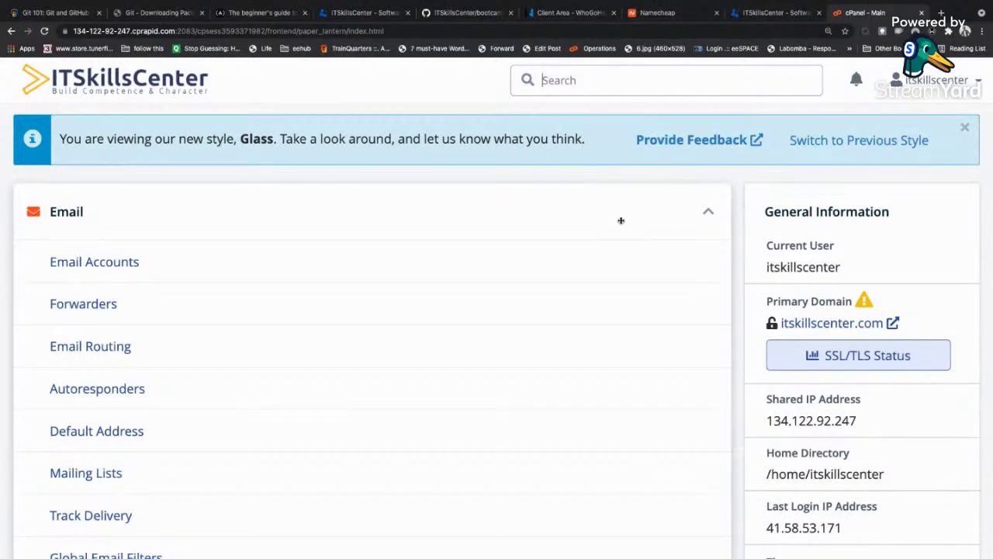
{"action": "scroll", "coordinate": [621, 220], "scroll_direction": "down", "scroll_amount": 1}
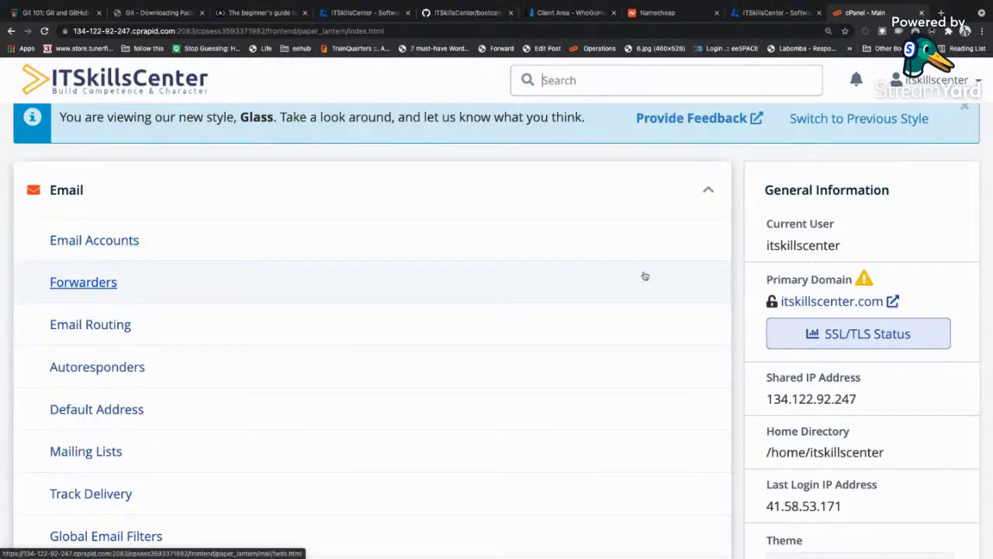
{"action": "scroll", "coordinate": [644, 276], "scroll_direction": "down", "scroll_amount": 1}
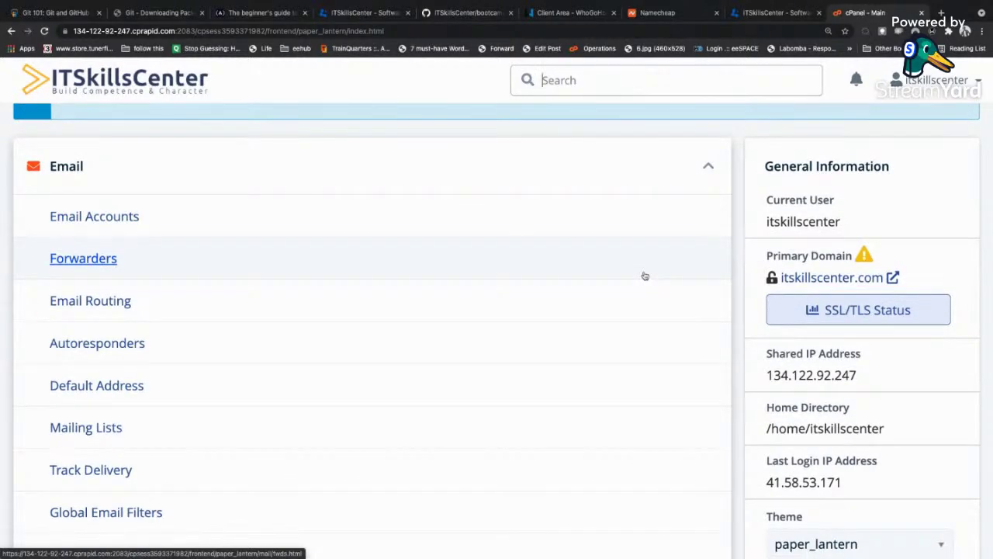
Open cPanel's File Manager from the Files section and display the contents of the public_html folder
{"action": "scroll", "coordinate": [645, 276], "scroll_direction": "down", "scroll_amount": 10}
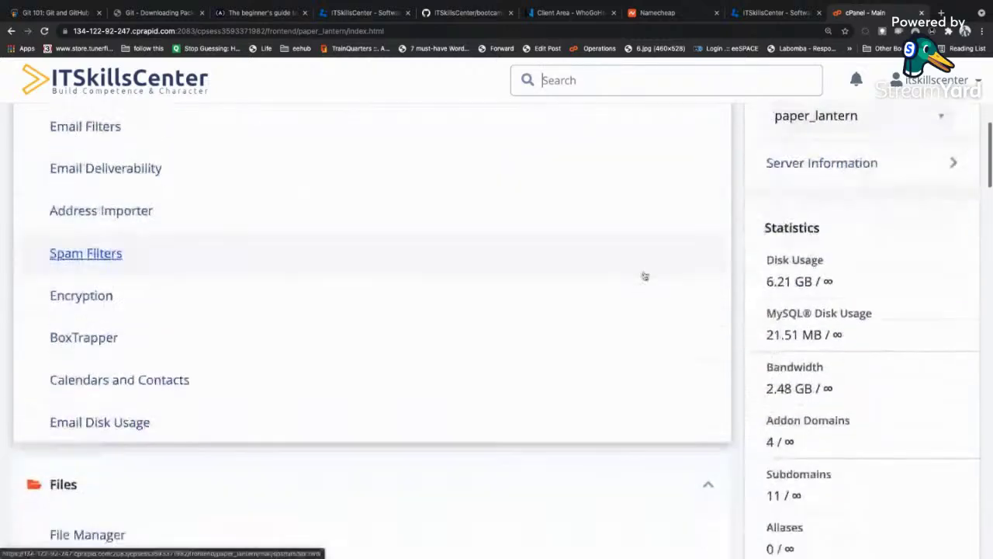
{"action": "scroll", "coordinate": [644, 275], "scroll_direction": "down", "scroll_amount": 1}
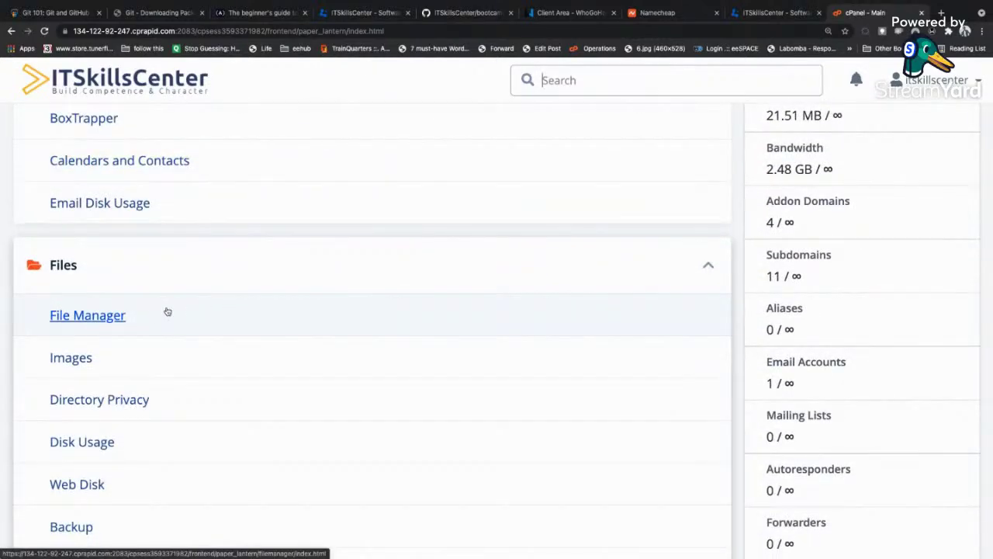
{"action": "left_click", "coordinate": [121, 316]}
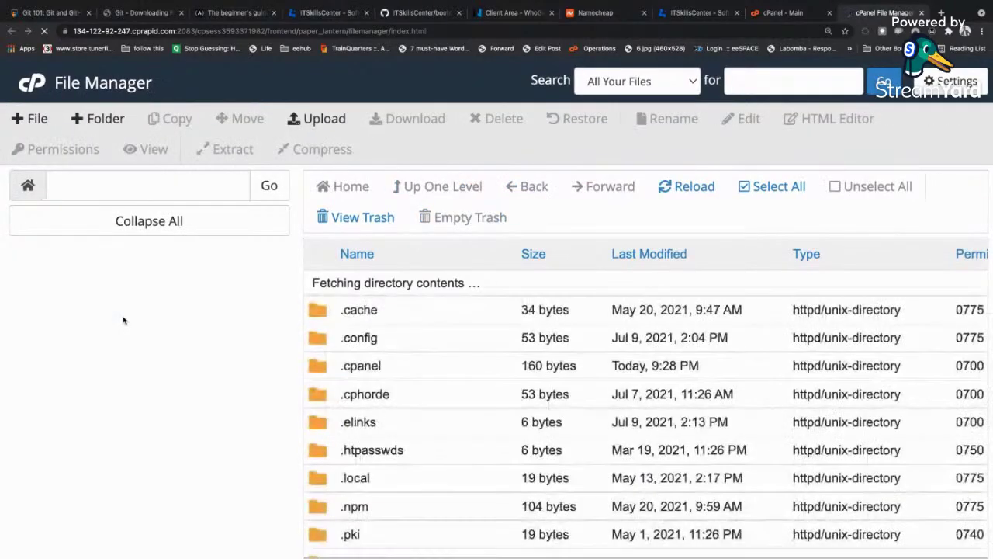
{"action": "scroll", "coordinate": [224, 385], "scroll_direction": "down", "scroll_amount": 6}
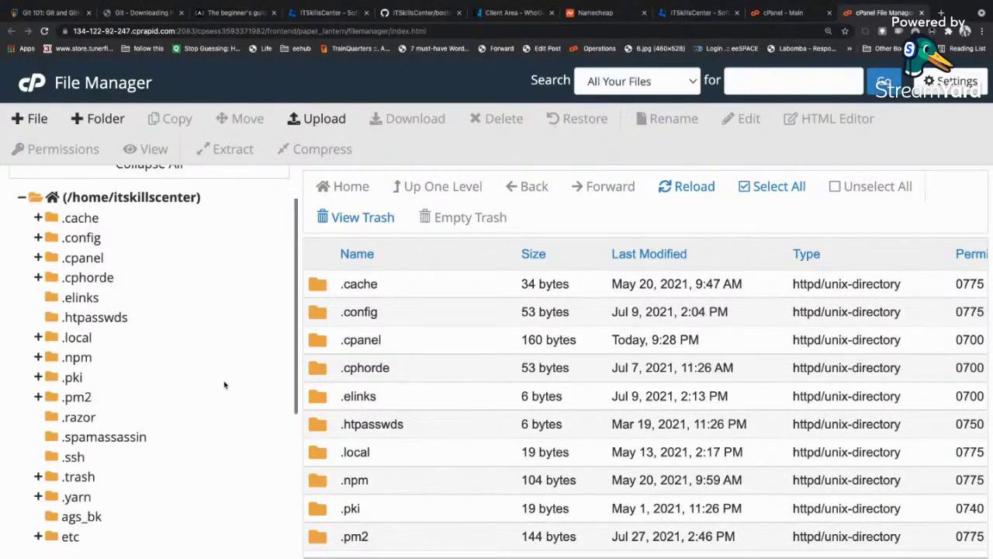
{"action": "scroll", "coordinate": [224, 385], "scroll_direction": "down", "scroll_amount": 1}
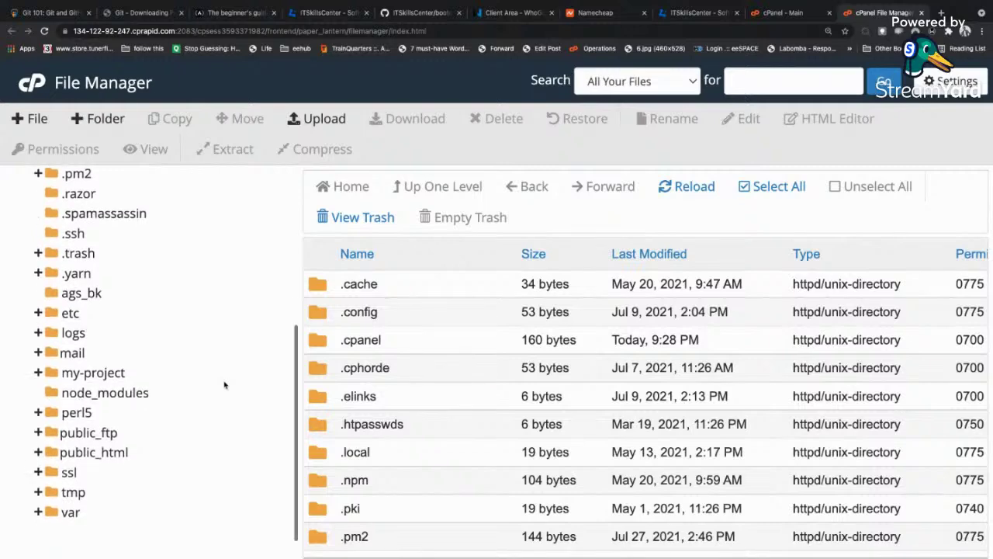
{"action": "left_click", "coordinate": [124, 439]}
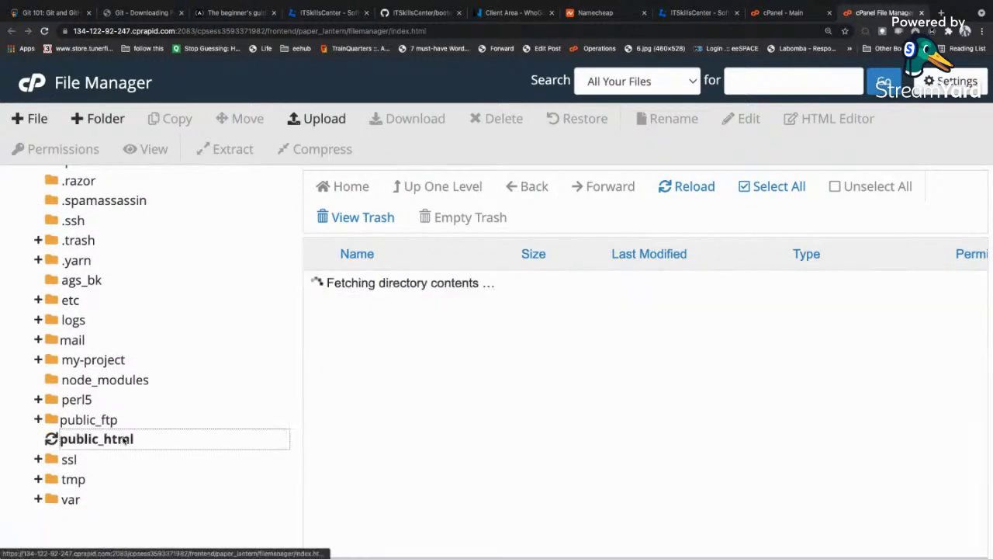
Open the dev_9to5chick folder inside public_html and select index.html, the build folder and .htaccess one after another
{"action": "scroll", "coordinate": [151, 440], "scroll_direction": "down", "scroll_amount": 1}
{"action": "scroll", "coordinate": [153, 441], "scroll_direction": "down", "scroll_amount": 2}
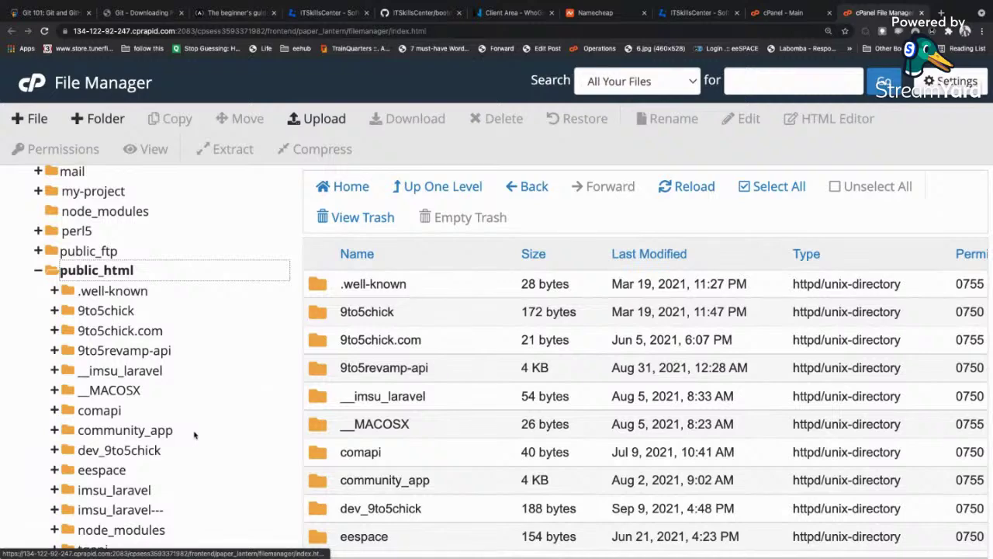
{"action": "scroll", "coordinate": [166, 445], "scroll_direction": "down", "scroll_amount": 1}
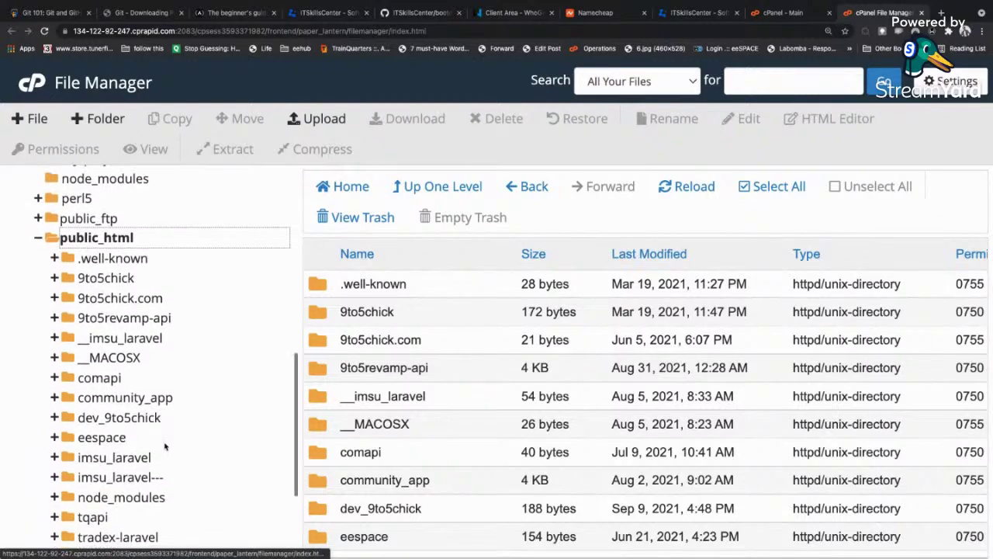
{"action": "left_click", "coordinate": [149, 419]}
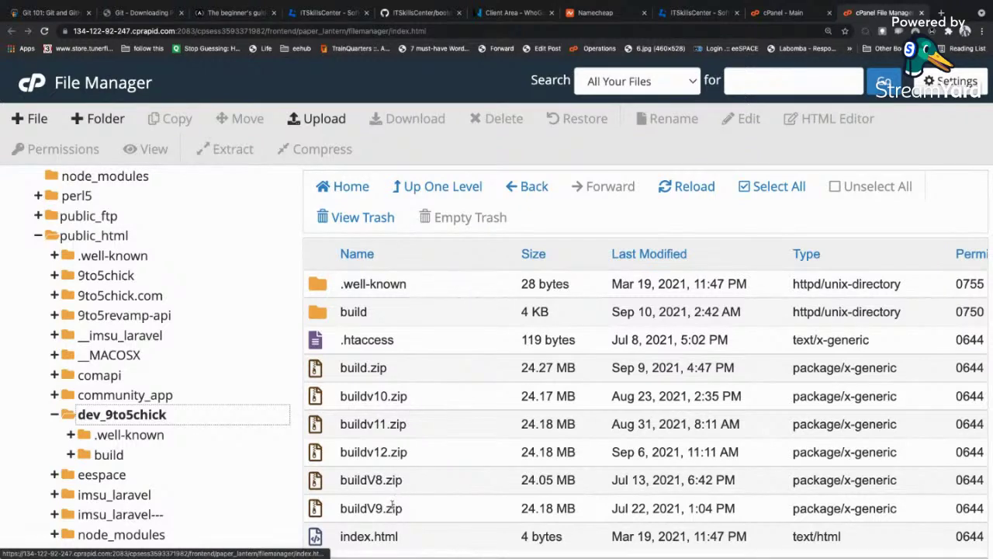
{"action": "left_click", "coordinate": [384, 535]}
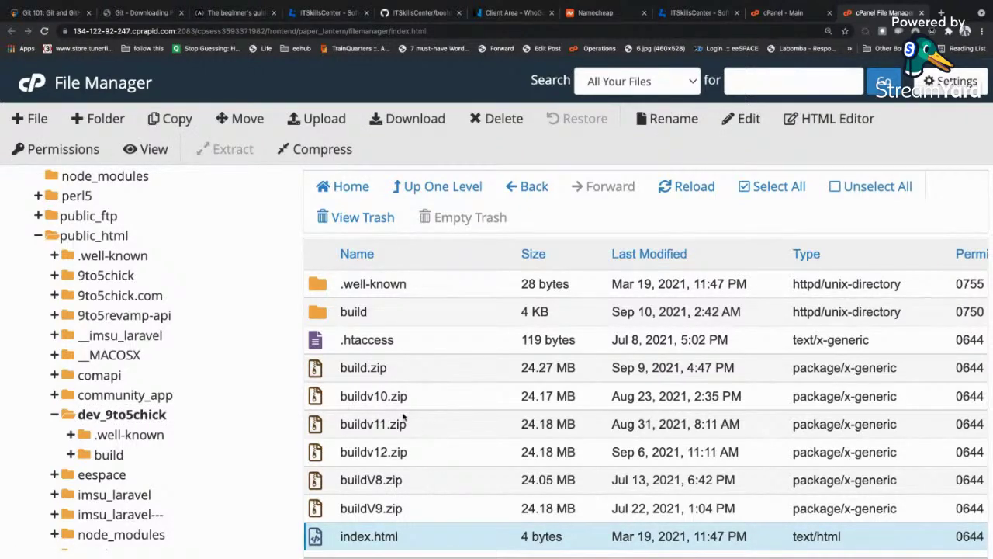
{"action": "left_click", "coordinate": [331, 321]}
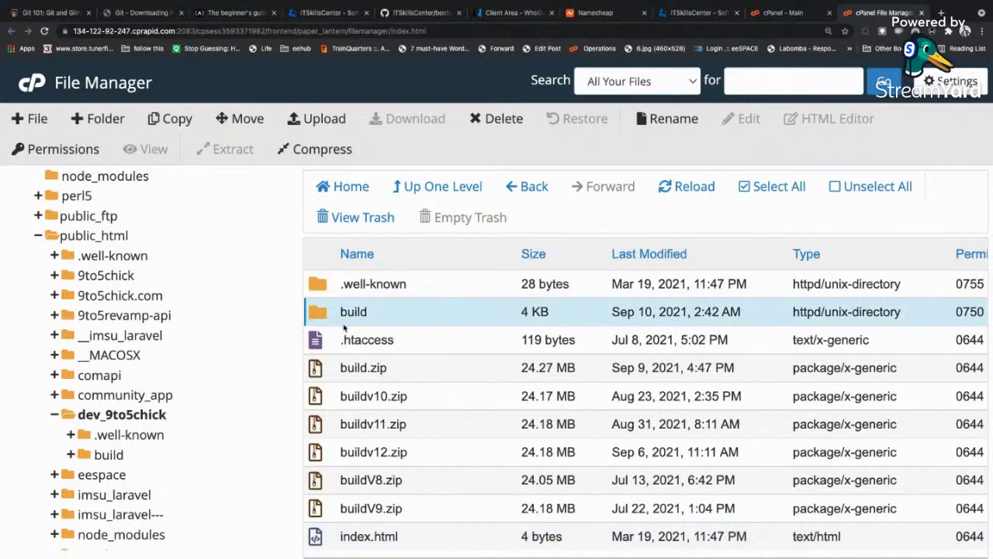
{"action": "left_click", "coordinate": [339, 339]}
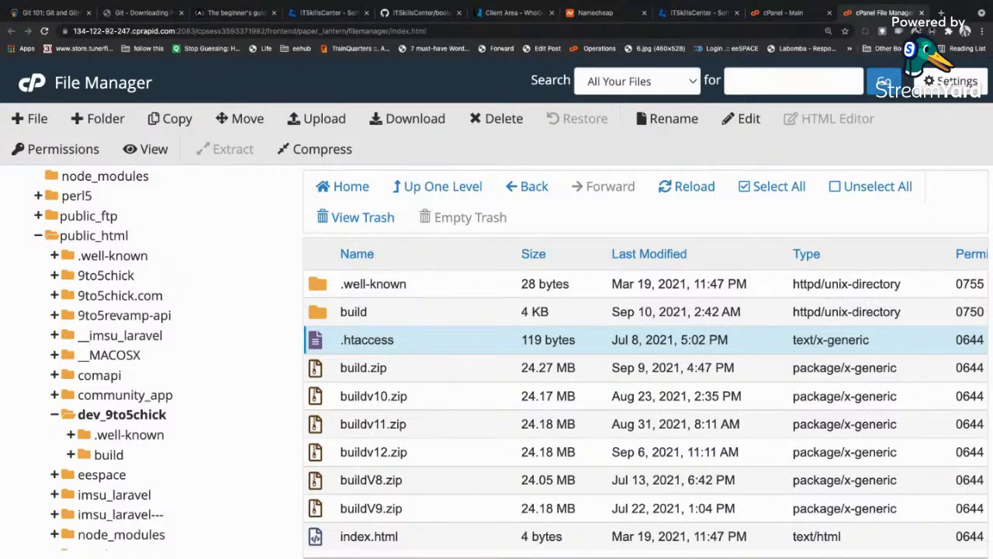
Load the website dev.9to5chick.com in a new browser tab
{"action": "left_click", "coordinate": [941, 13]}
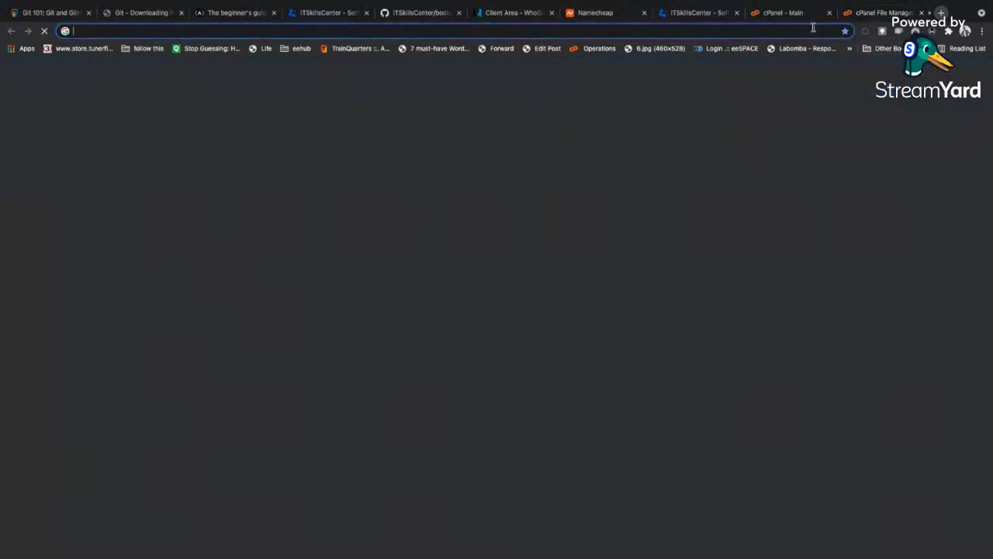
{"action": "left_click", "coordinate": [765, 32]}
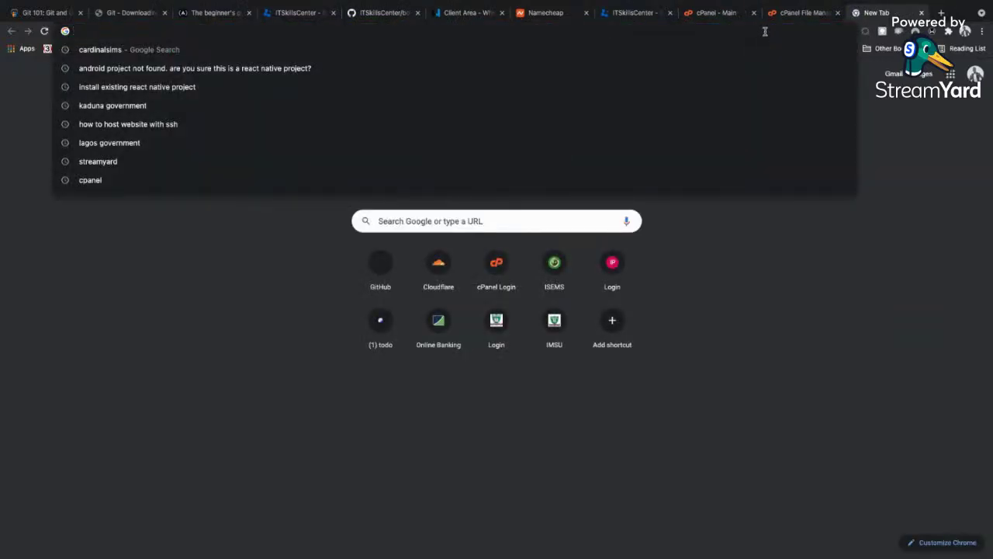
{"action": "type", "text": "dev.9to5chick.com"}
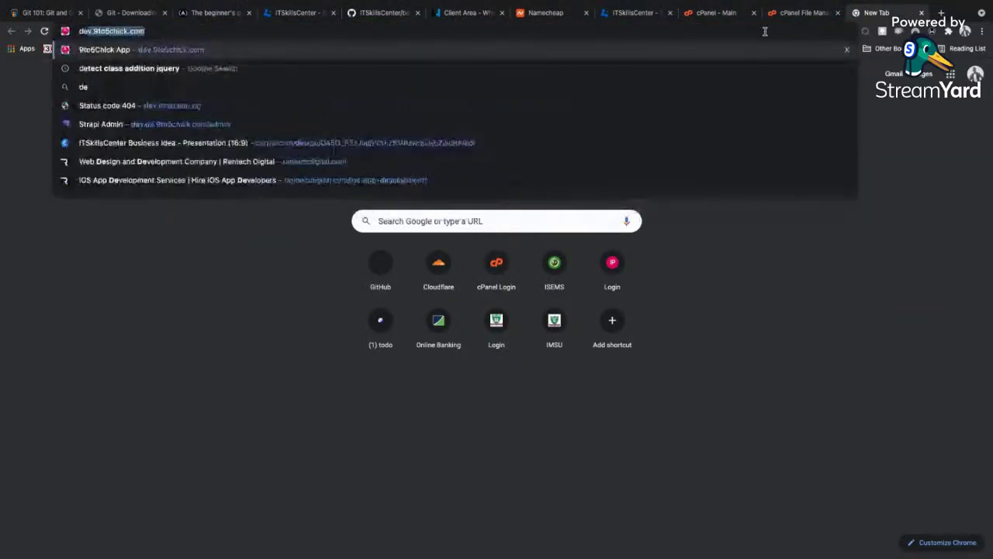
{"action": "key", "text": "Return"}
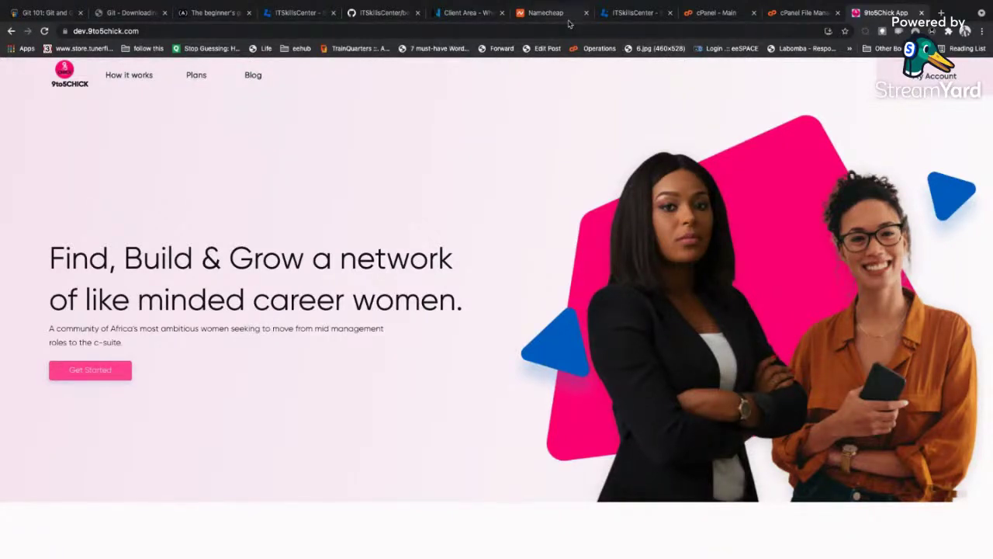
Return to the WhoGoHost nameservers page and highlight the domain name africancargoexpress.com.ng in its heading
{"action": "left_click", "coordinate": [476, 18]}
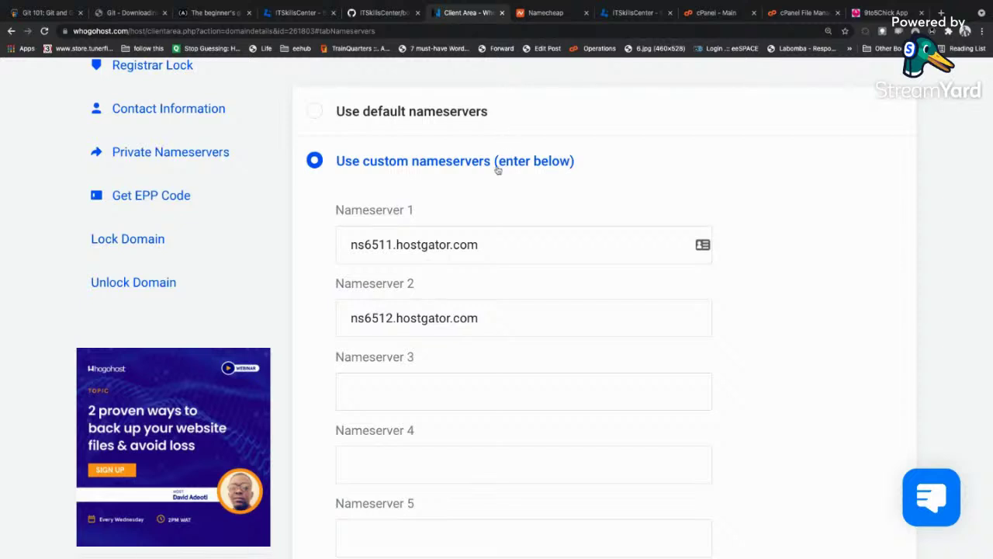
{"action": "scroll", "coordinate": [496, 177], "scroll_direction": "up", "scroll_amount": 2}
{"action": "scroll", "coordinate": [494, 179], "scroll_direction": "up", "scroll_amount": 2}
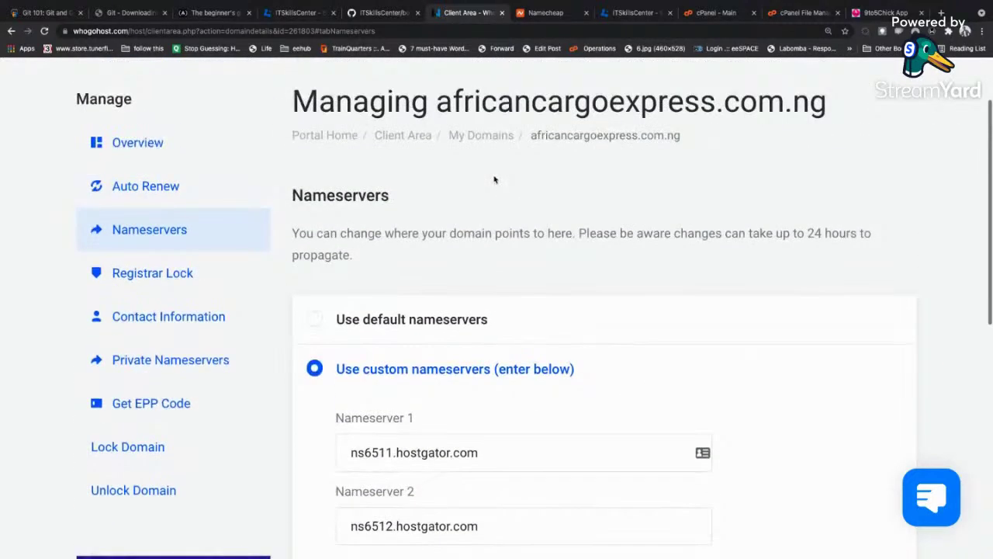
{"action": "scroll", "coordinate": [494, 179], "scroll_direction": "up", "scroll_amount": 1}
{"action": "left_click_drag", "start_coordinate": [449, 173], "coordinate": [738, 160]}
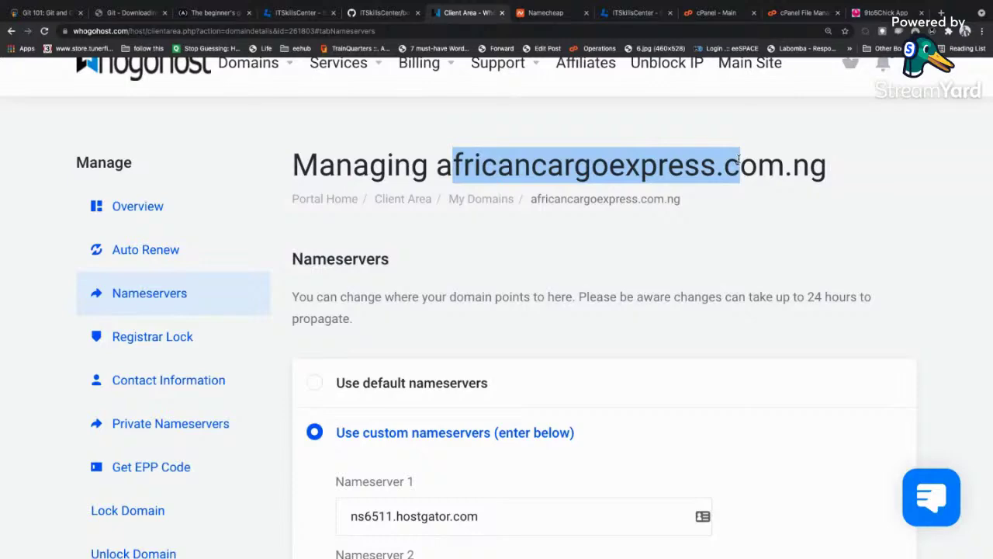
{"action": "left_click_drag", "start_coordinate": [826, 163], "coordinate": [810, 164]}
Review the custom nameserver entries and highlight the Nameserver 1 value ns6511.hostgator.com
{"action": "scroll", "coordinate": [771, 271], "scroll_direction": "down", "scroll_amount": 3}
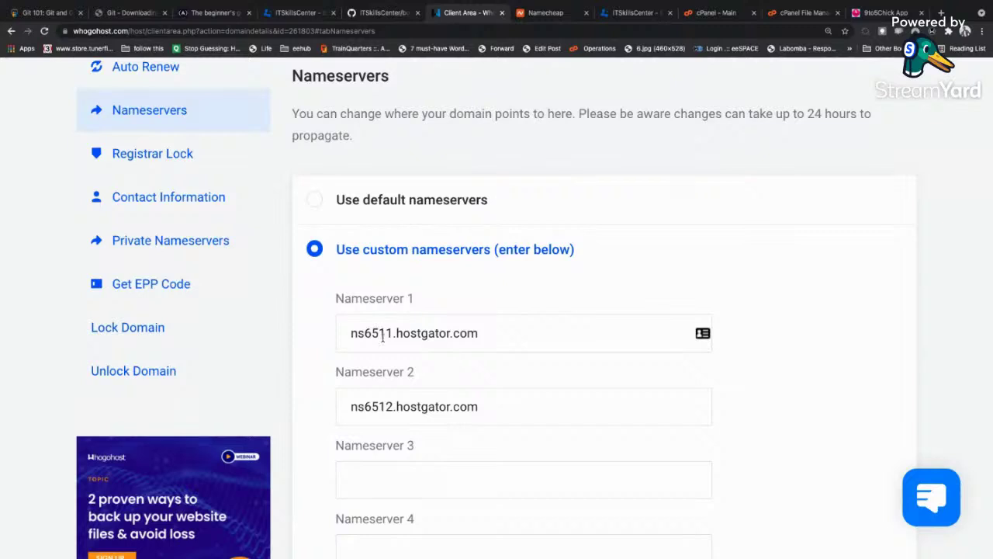
{"action": "left_click_drag", "start_coordinate": [349, 333], "coordinate": [488, 330]}
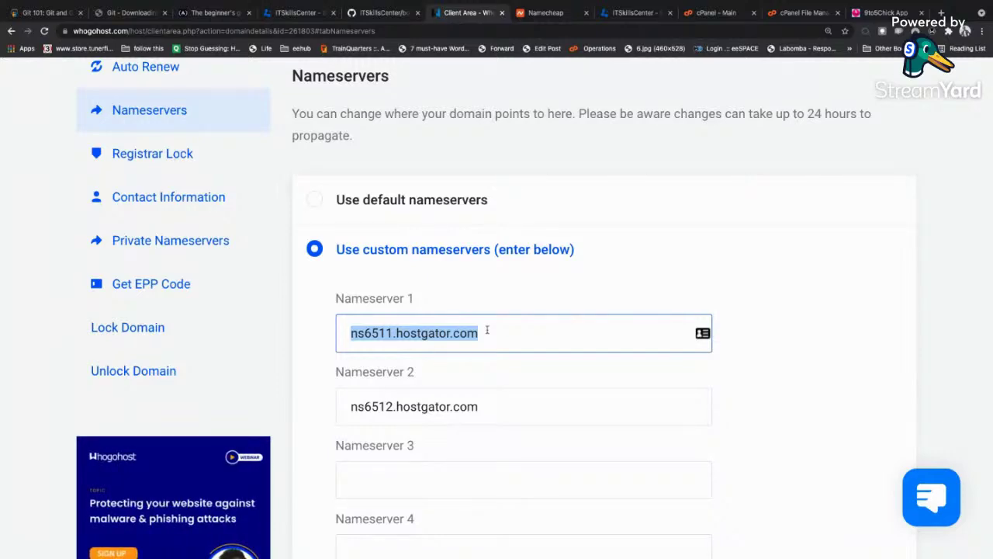
{"action": "scroll", "coordinate": [487, 330], "scroll_direction": "up", "scroll_amount": 3}
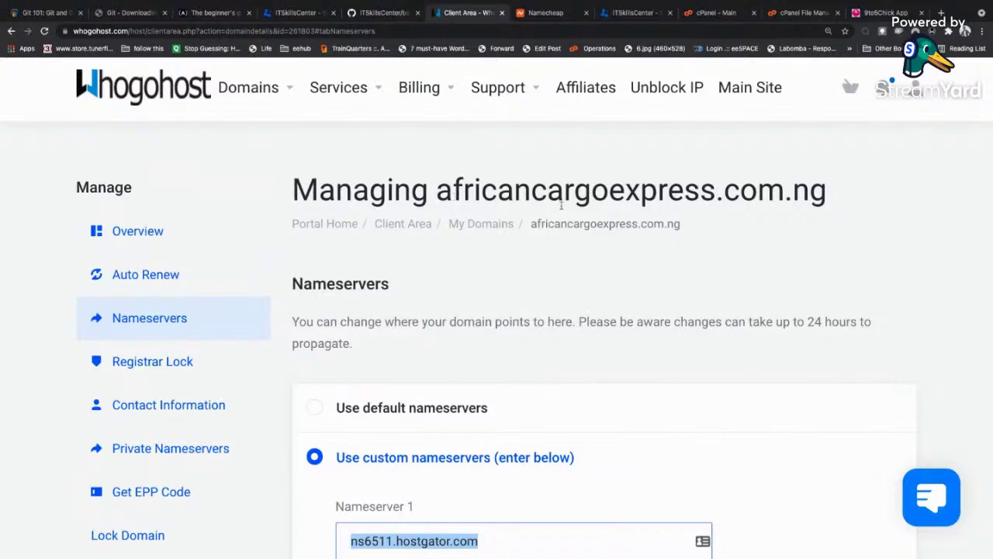
{"action": "scroll", "coordinate": [676, 297], "scroll_direction": "down", "scroll_amount": 1}
{"action": "scroll", "coordinate": [676, 297], "scroll_direction": "down", "scroll_amount": 3}
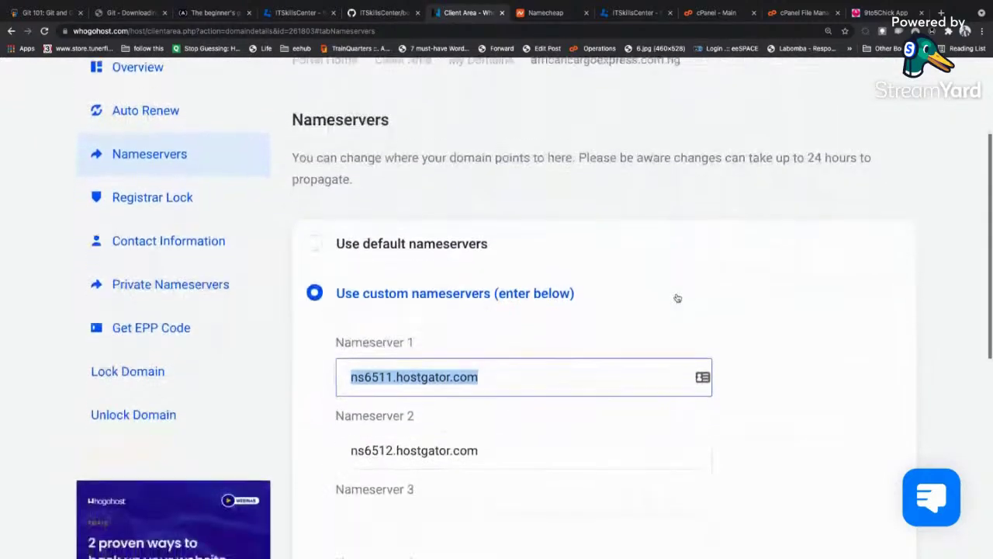
{"action": "left_click", "coordinate": [466, 303]}
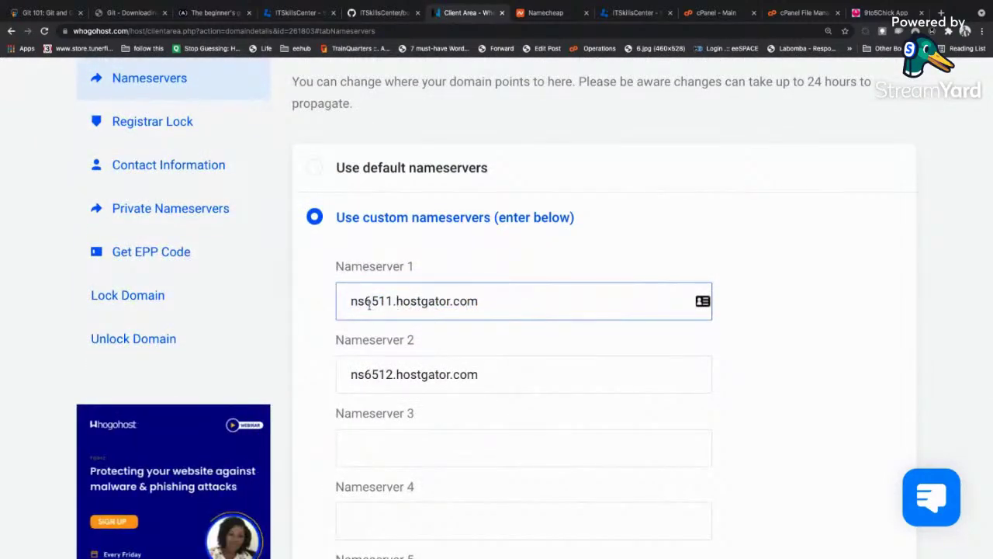
{"action": "left_click_drag", "start_coordinate": [342, 301], "coordinate": [482, 303]}
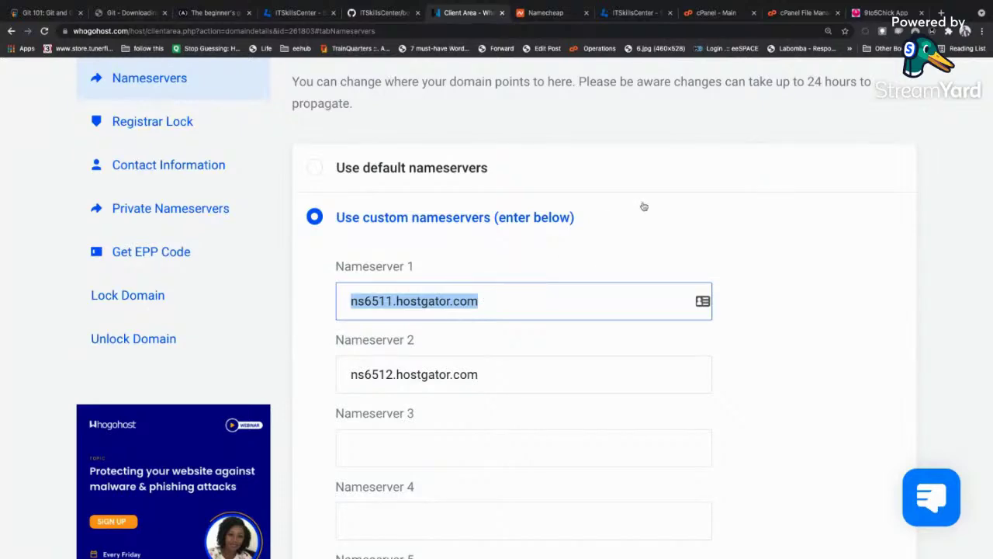
Compare the dev_9to5chick folder in File Manager with the live dev.9to5chick.com site
{"action": "left_click", "coordinate": [785, 14]}
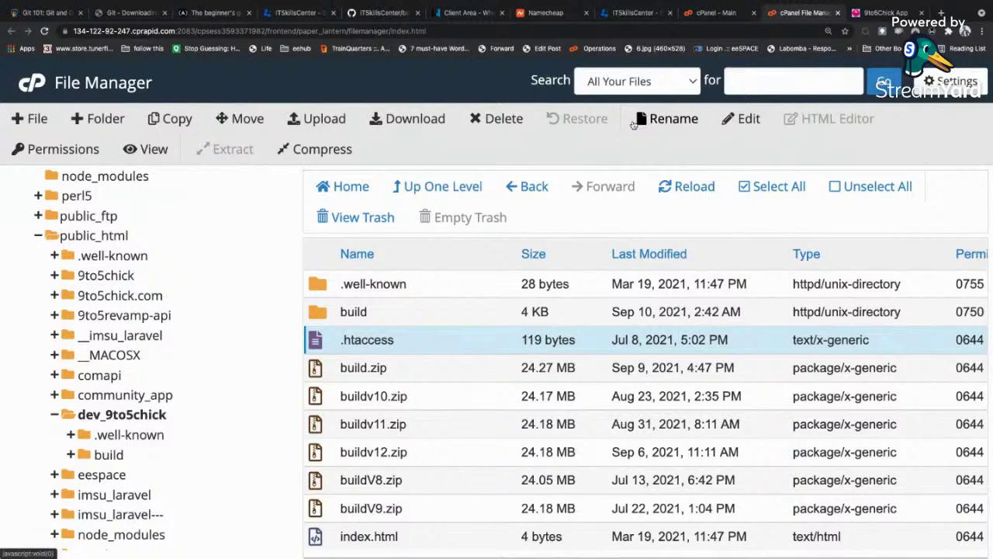
{"action": "left_click", "coordinate": [861, 14]}
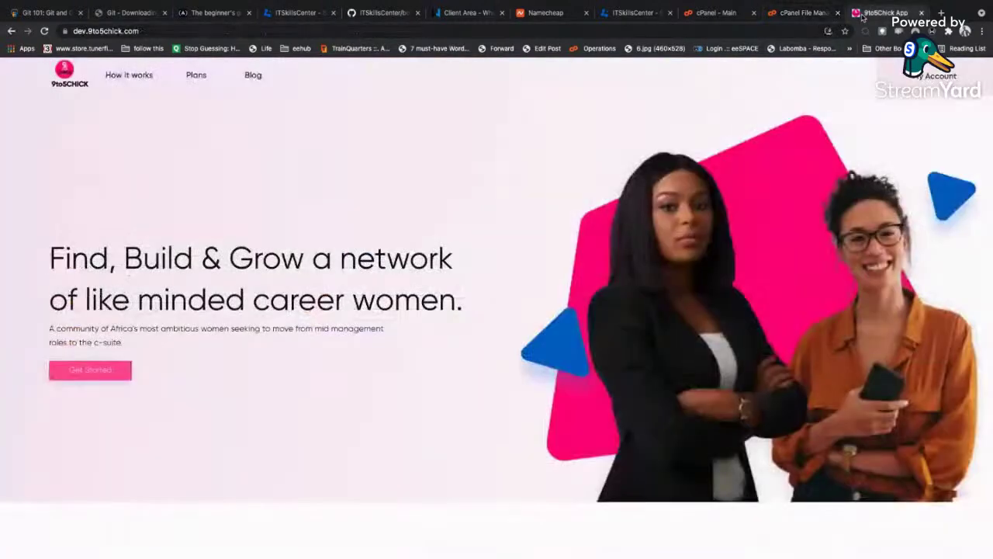
{"action": "left_click", "coordinate": [799, 14]}
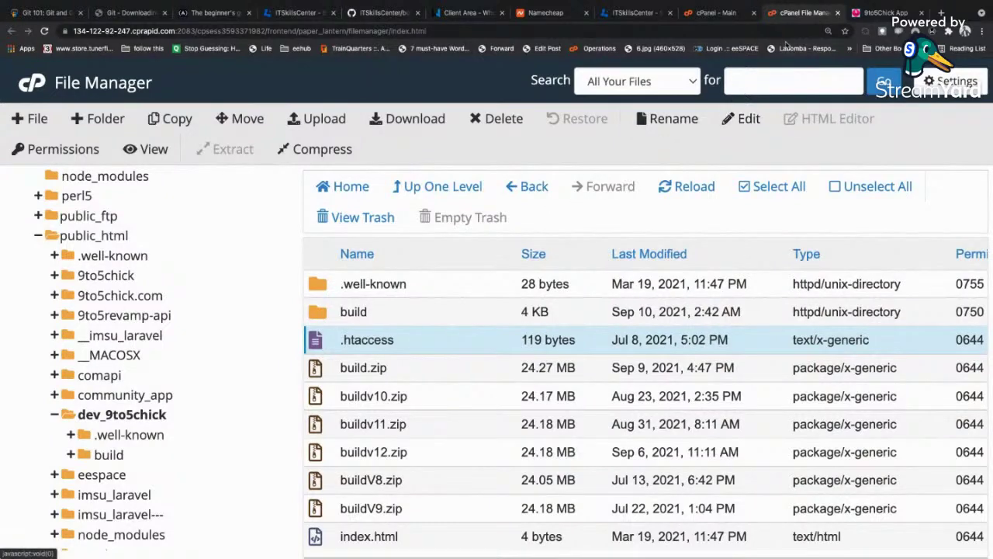
Open the Domains list from the cPanel main page and look over the hosted domains with their document roots
{"action": "left_click", "coordinate": [723, 12]}
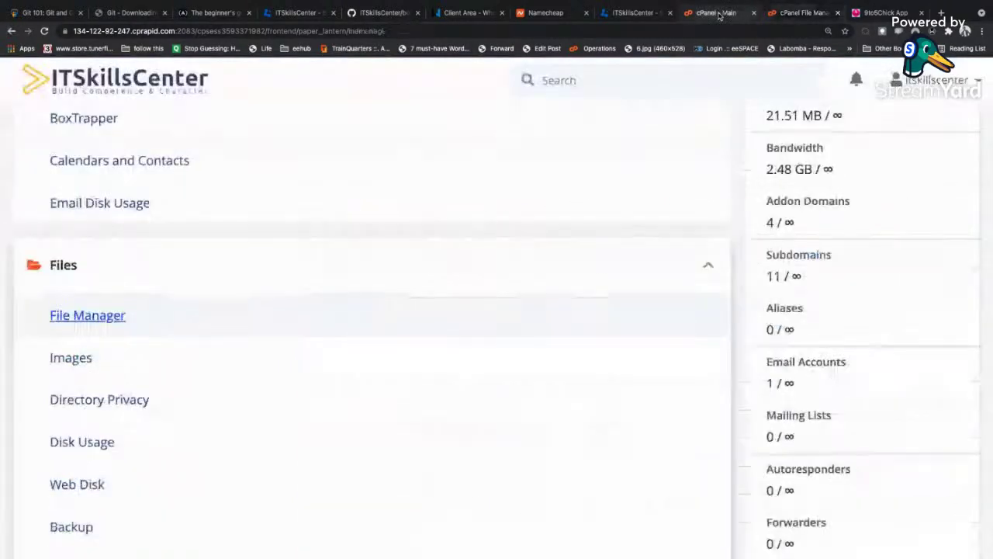
{"action": "scroll", "coordinate": [450, 278], "scroll_direction": "down", "scroll_amount": 5}
{"action": "scroll", "coordinate": [451, 278], "scroll_direction": "down", "scroll_amount": 9}
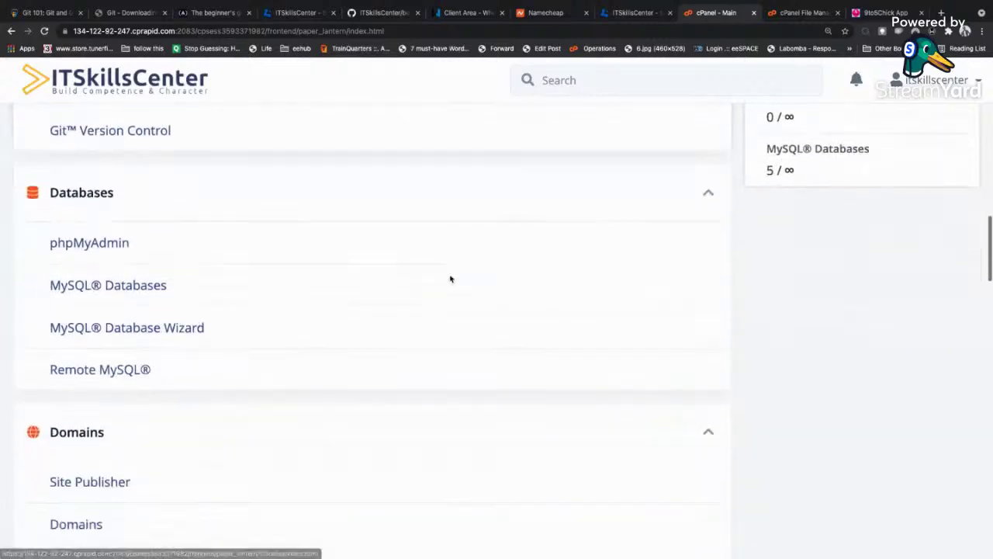
{"action": "scroll", "coordinate": [451, 280], "scroll_direction": "up", "scroll_amount": 3}
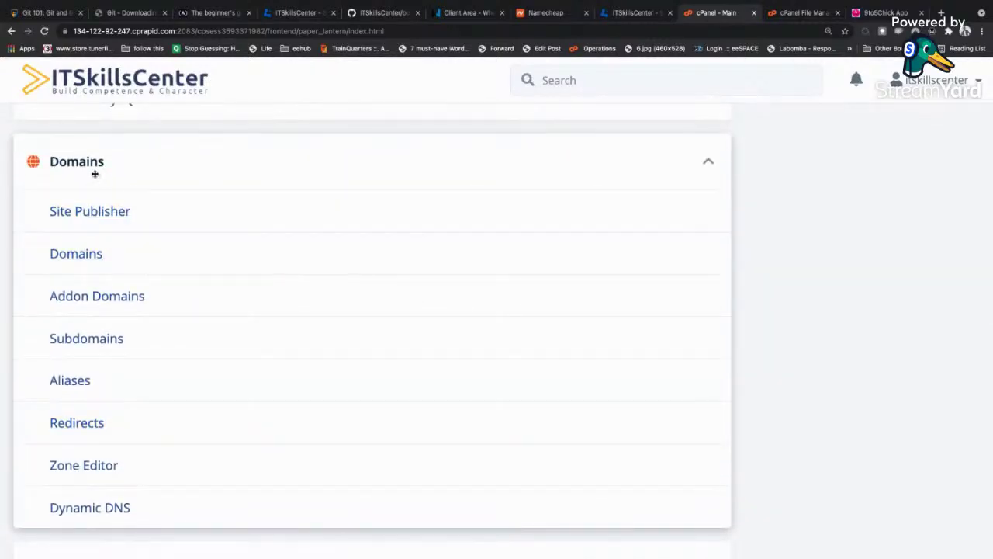
{"action": "left_click", "coordinate": [92, 258]}
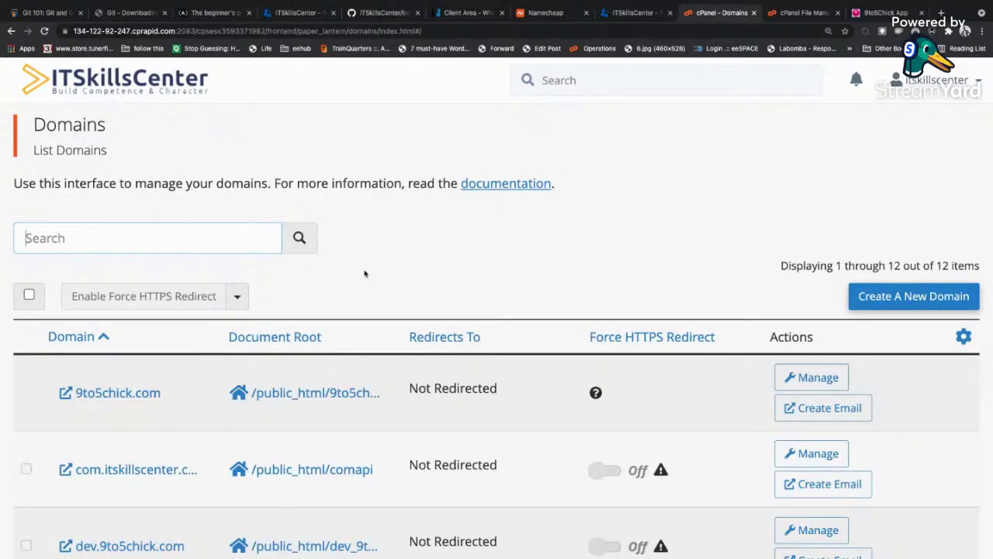
{"action": "scroll", "coordinate": [614, 248], "scroll_direction": "down", "scroll_amount": 1}
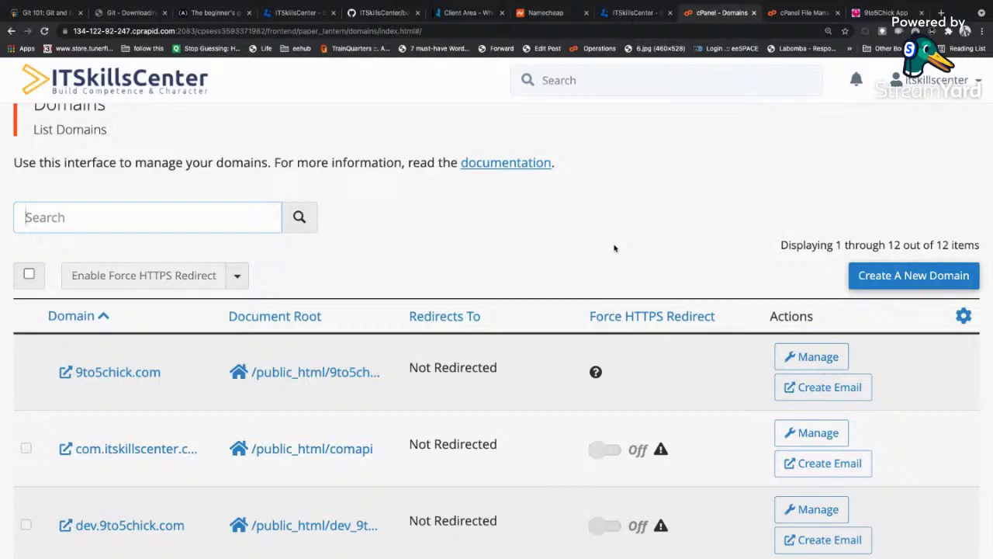
{"action": "scroll", "coordinate": [614, 248], "scroll_direction": "down", "scroll_amount": 3}
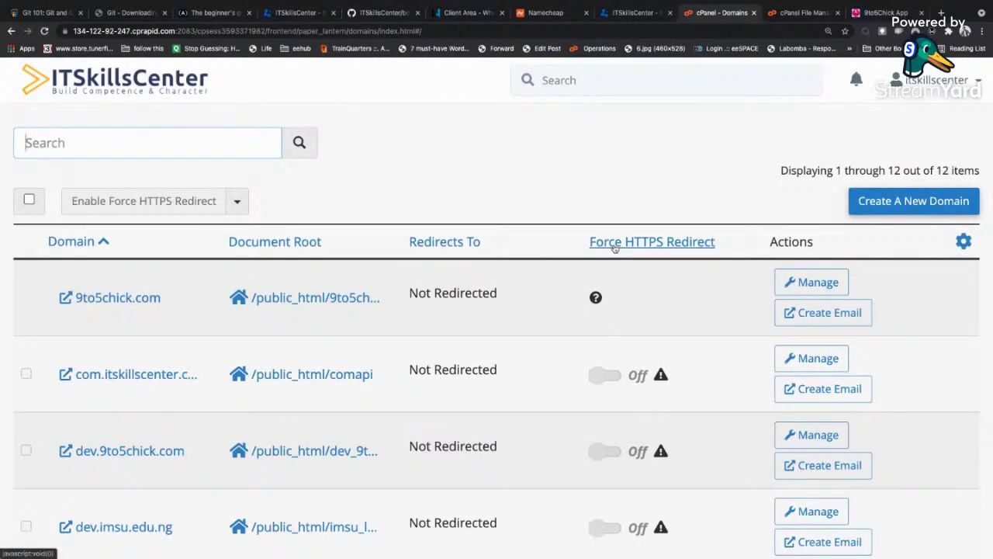
{"action": "scroll", "coordinate": [614, 247], "scroll_direction": "down", "scroll_amount": 1}
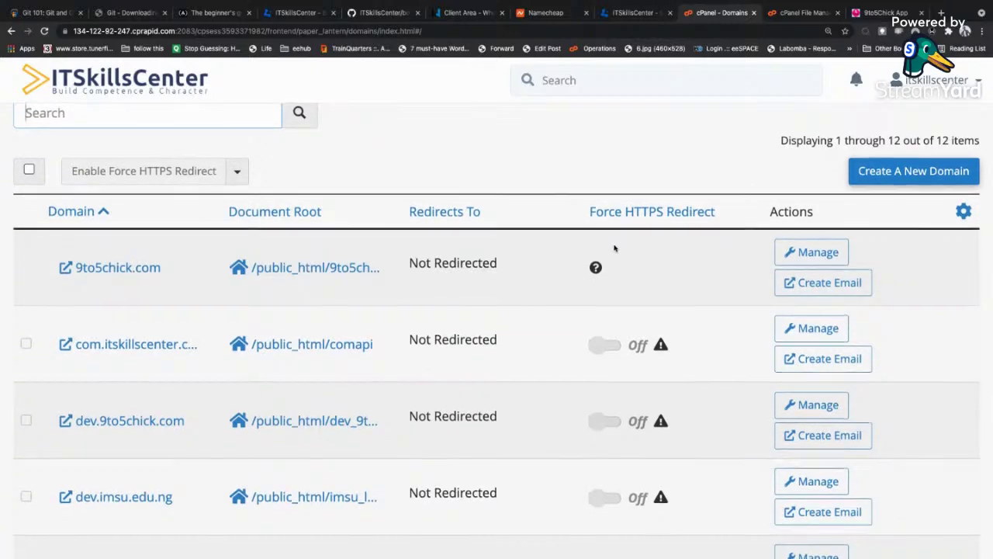
Look over the cPanel Domains list around the 9to5chick.com entry and its document root
{"action": "scroll", "coordinate": [613, 249], "scroll_direction": "down", "scroll_amount": 1}
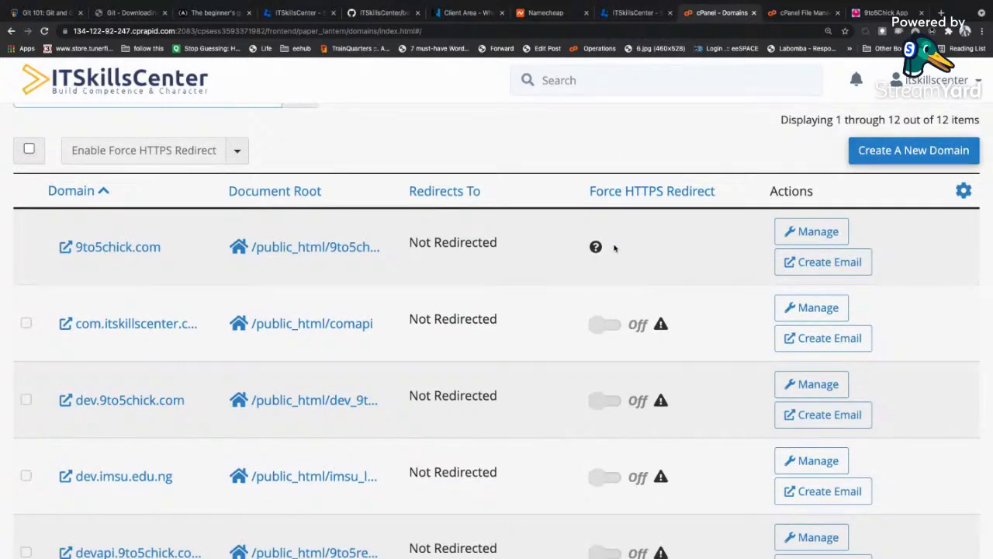
{"action": "scroll", "coordinate": [613, 248], "scroll_direction": "down", "scroll_amount": 2}
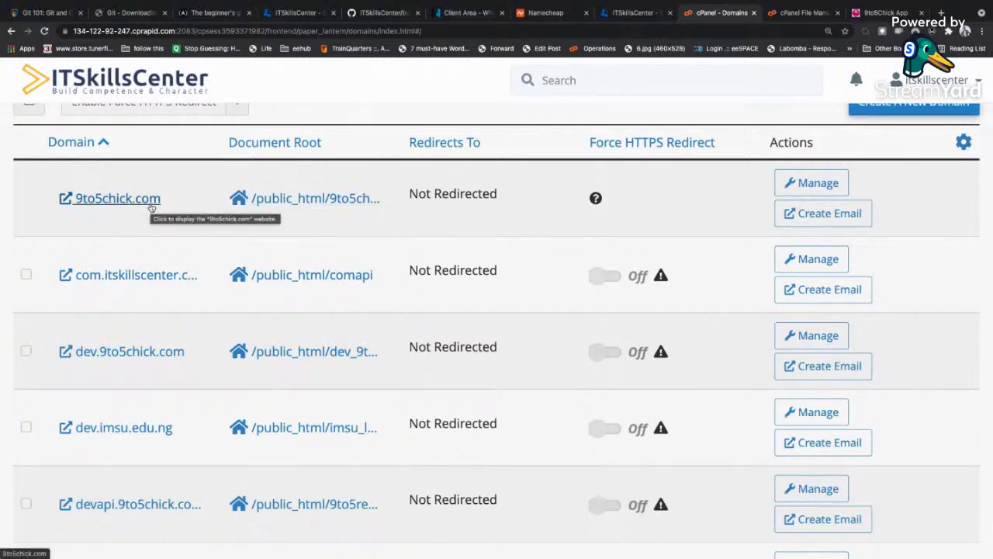
{"action": "scroll", "coordinate": [152, 208], "scroll_direction": "up", "scroll_amount": 1}
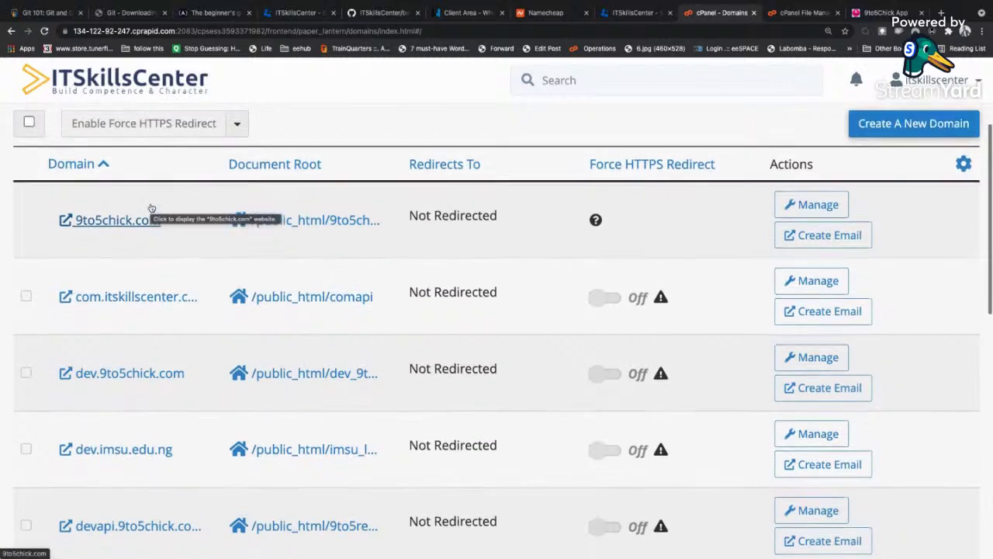
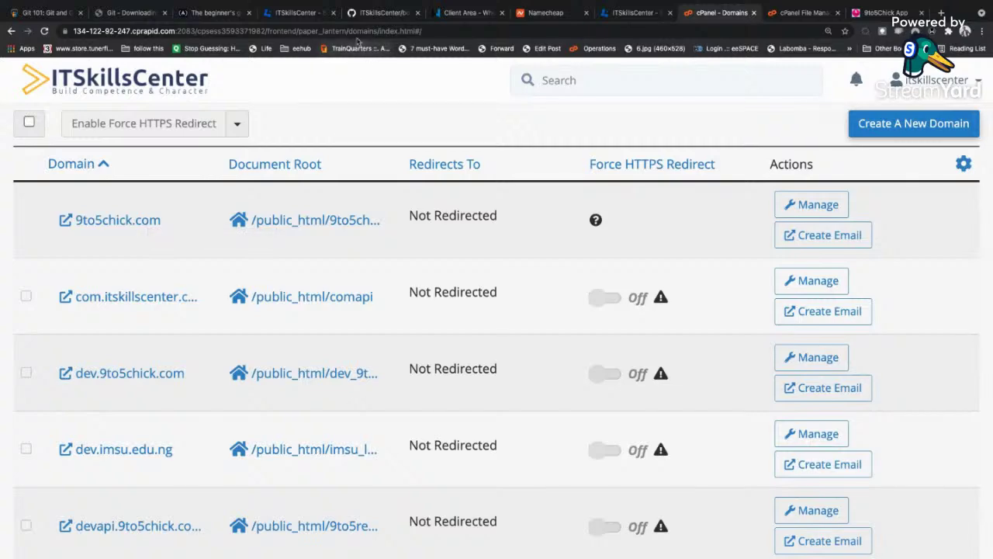
Switch to the WhoGoHost nameservers page and highlight the Nameserver 1 value ns6511.hostgator.com again
{"action": "left_click", "coordinate": [440, 14]}
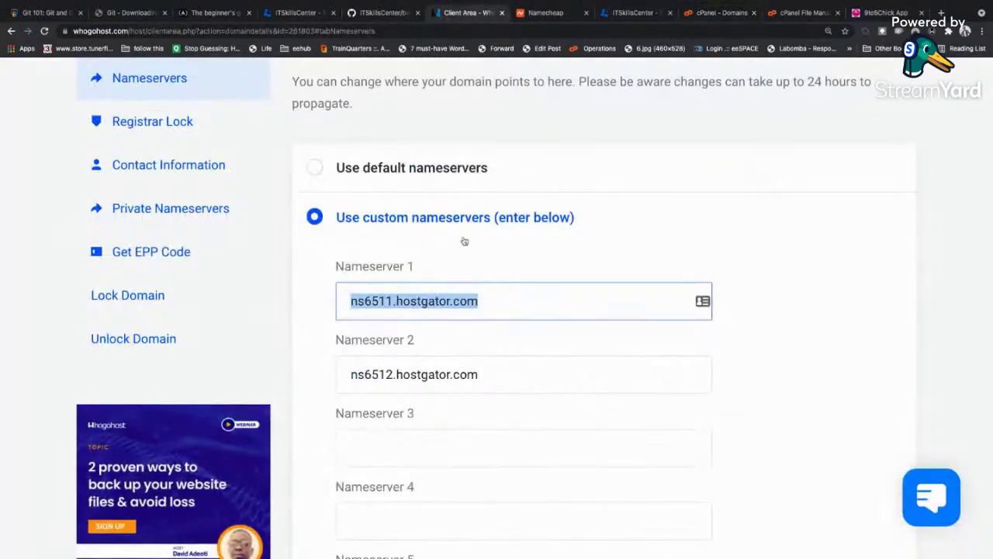
{"action": "key", "text": "Left"}
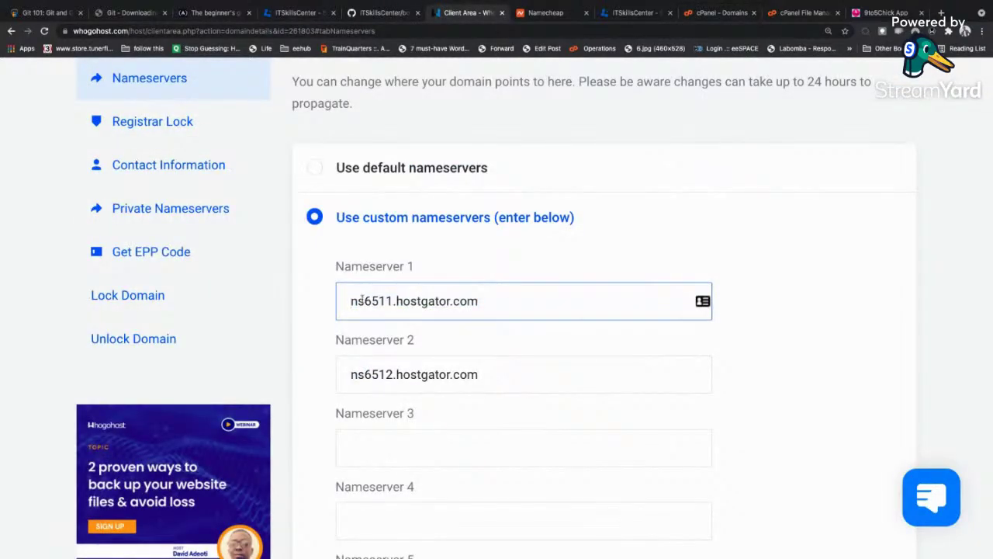
{"action": "left_click_drag", "start_coordinate": [350, 301], "coordinate": [474, 303]}
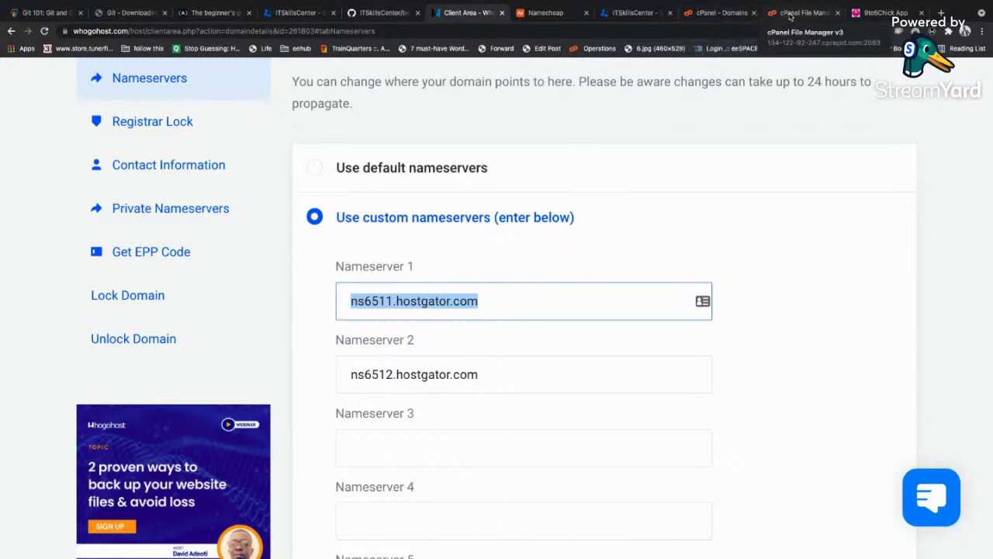
Return to the cPanel Domains list and open the 9to5chick.com document root in File Manager
{"action": "left_click", "coordinate": [725, 14]}
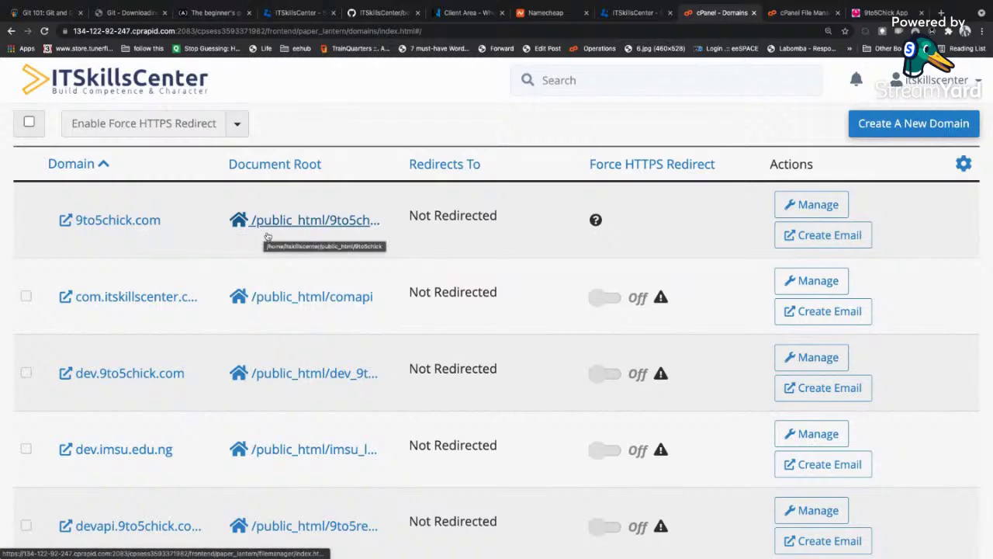
{"action": "left_click", "coordinate": [354, 223]}
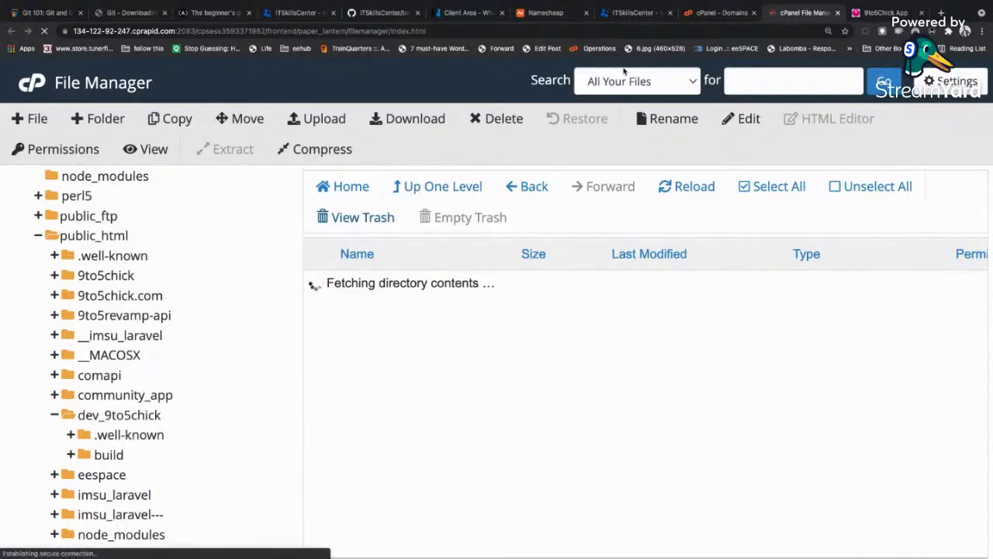
{"action": "left_click", "coordinate": [716, 14]}
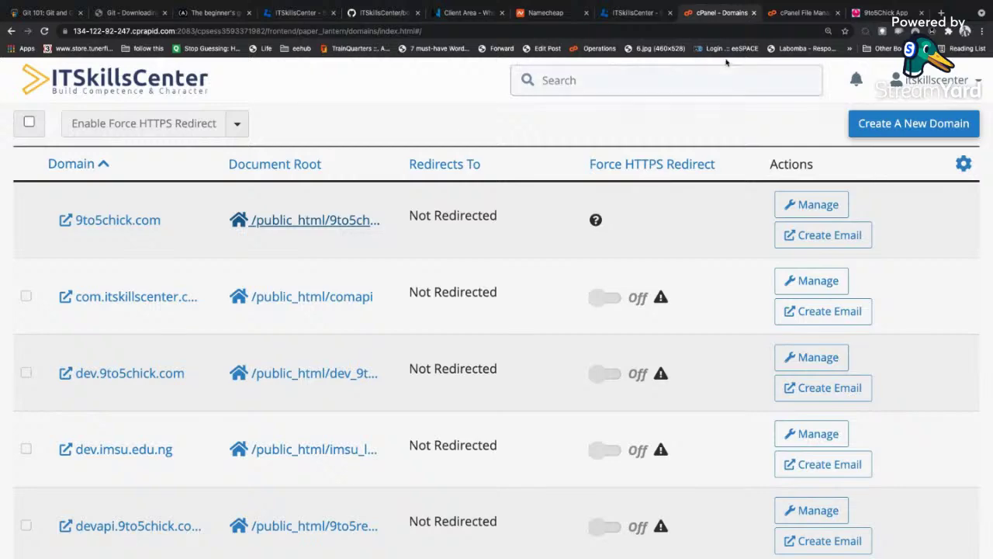
{"action": "left_click", "coordinate": [799, 14]}
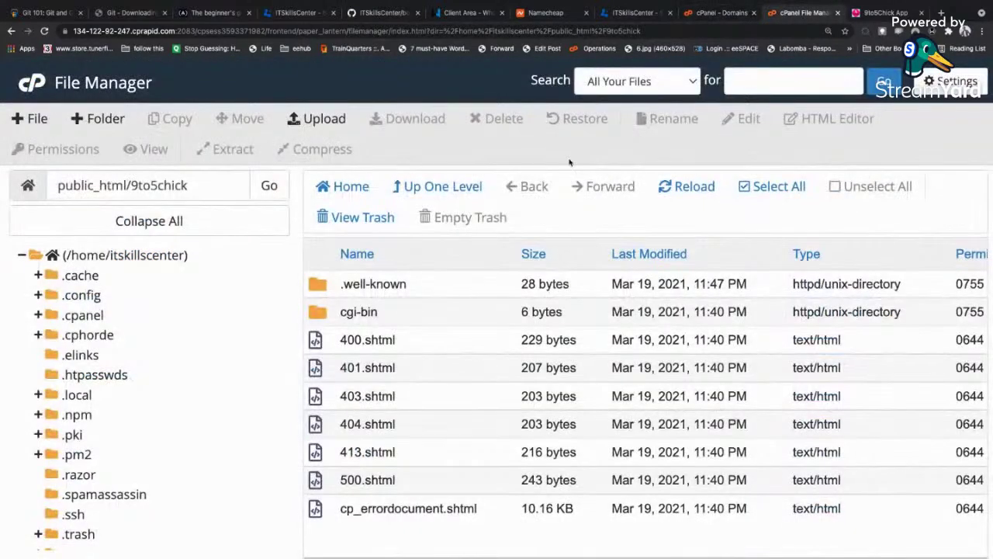
Open the 9to5chick folder under public_html, and view the live dev.9to5chick.com site with its address selected
{"action": "scroll", "coordinate": [223, 428], "scroll_direction": "down", "scroll_amount": 3}
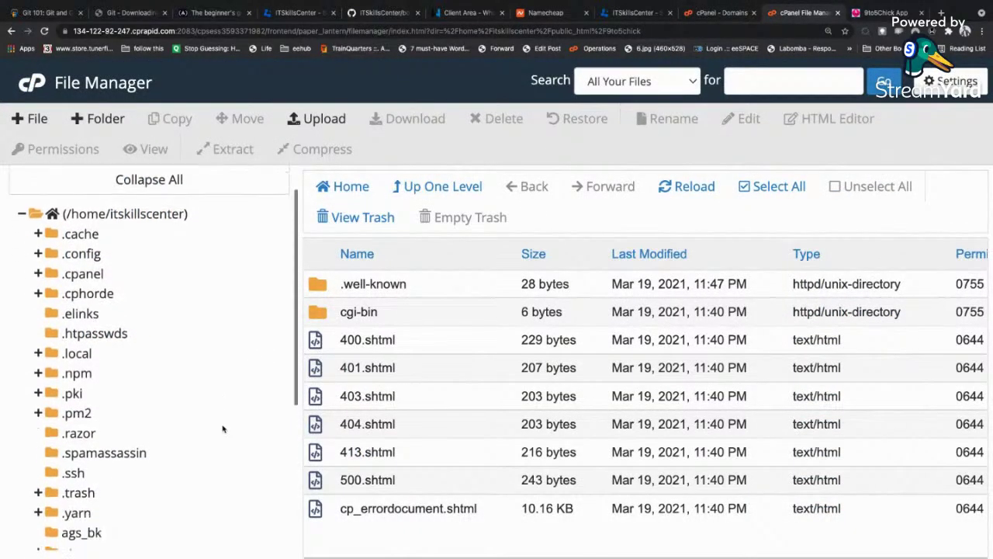
{"action": "scroll", "coordinate": [223, 428], "scroll_direction": "down", "scroll_amount": 1}
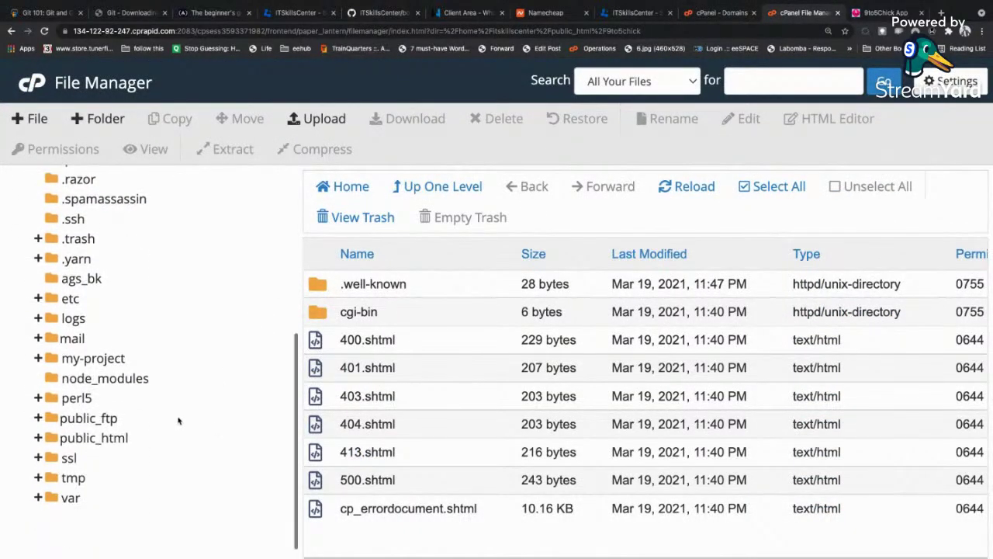
{"action": "left_click", "coordinate": [131, 437]}
{"action": "scroll", "coordinate": [135, 438], "scroll_direction": "down", "scroll_amount": 2}
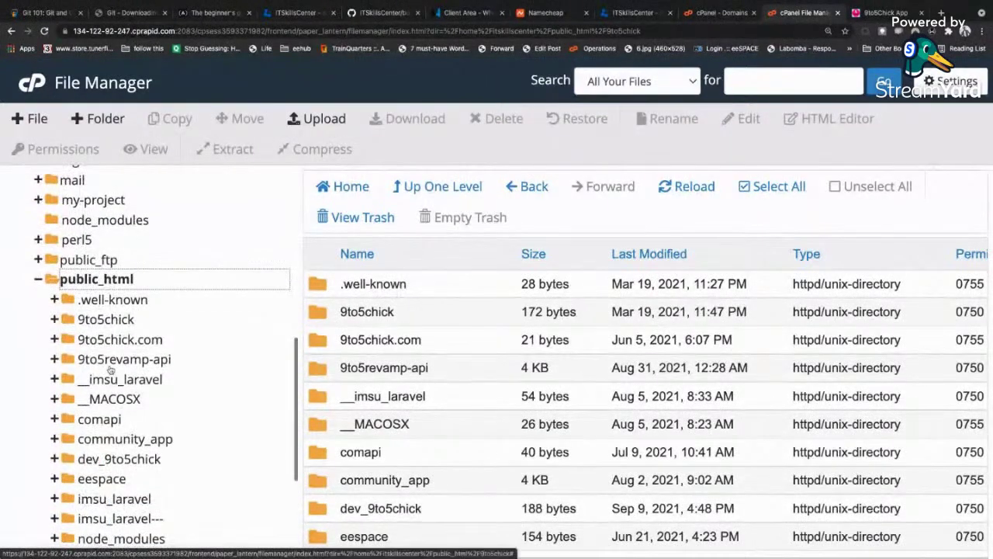
{"action": "left_click", "coordinate": [109, 319]}
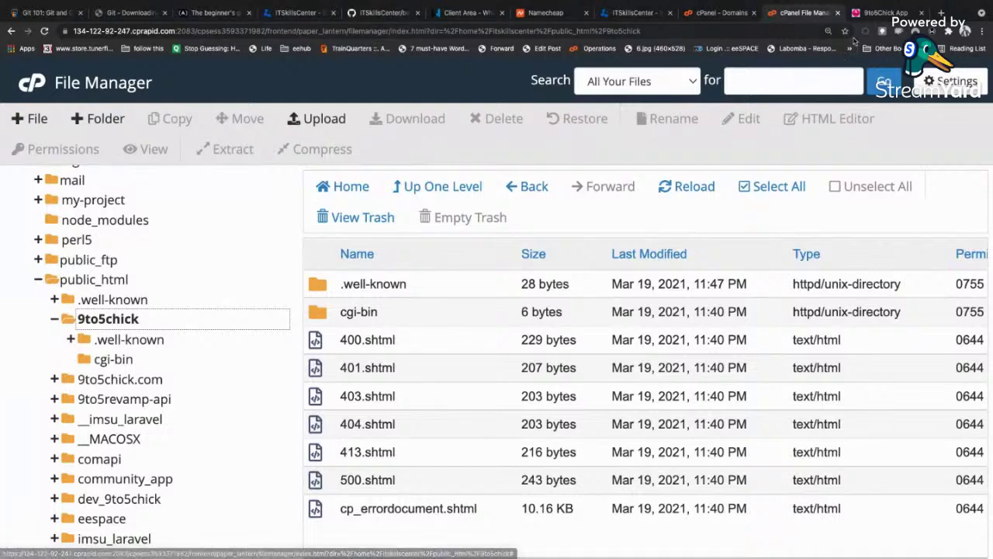
{"action": "left_click", "coordinate": [868, 14]}
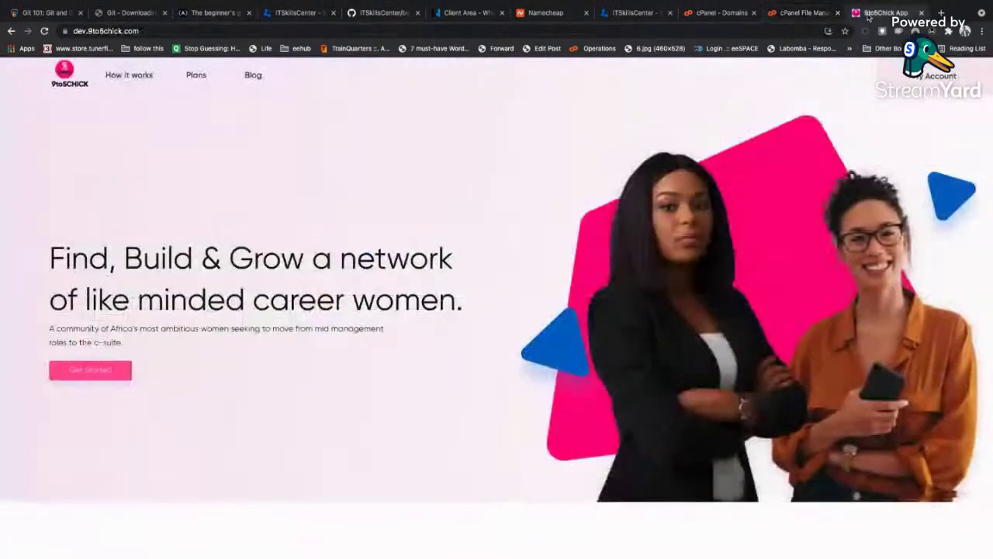
{"action": "left_click", "coordinate": [742, 34]}
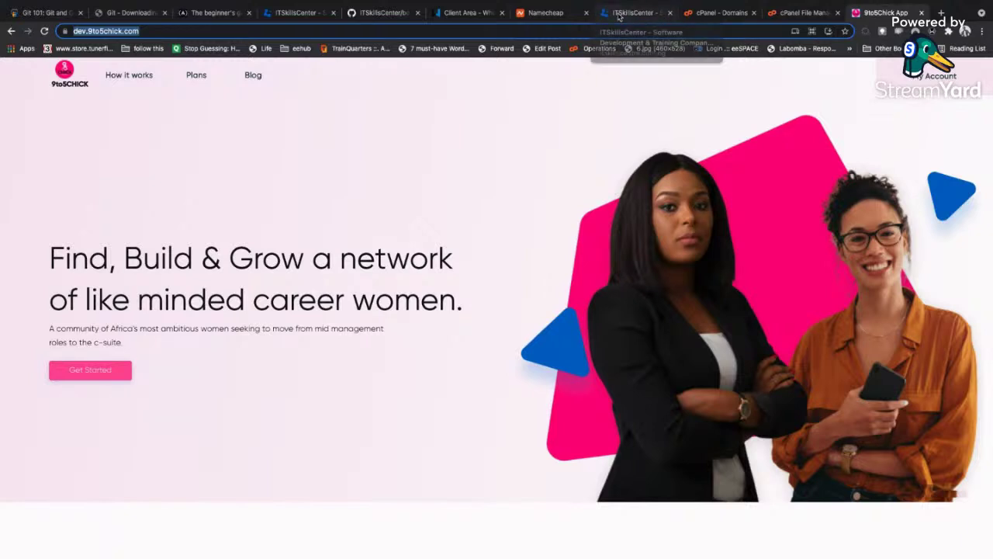
Go back to the WhoGoHost nameservers page and reselect the hostgator address in Nameserver 1
{"action": "left_click", "coordinate": [463, 16]}
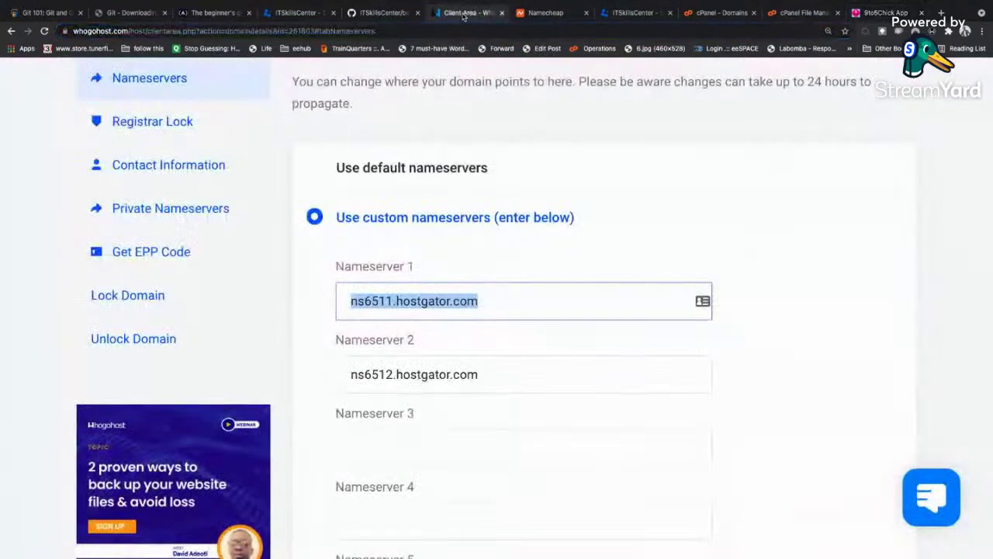
{"action": "left_click", "coordinate": [489, 299]}
{"action": "left_click_drag", "start_coordinate": [489, 299], "coordinate": [349, 305]}
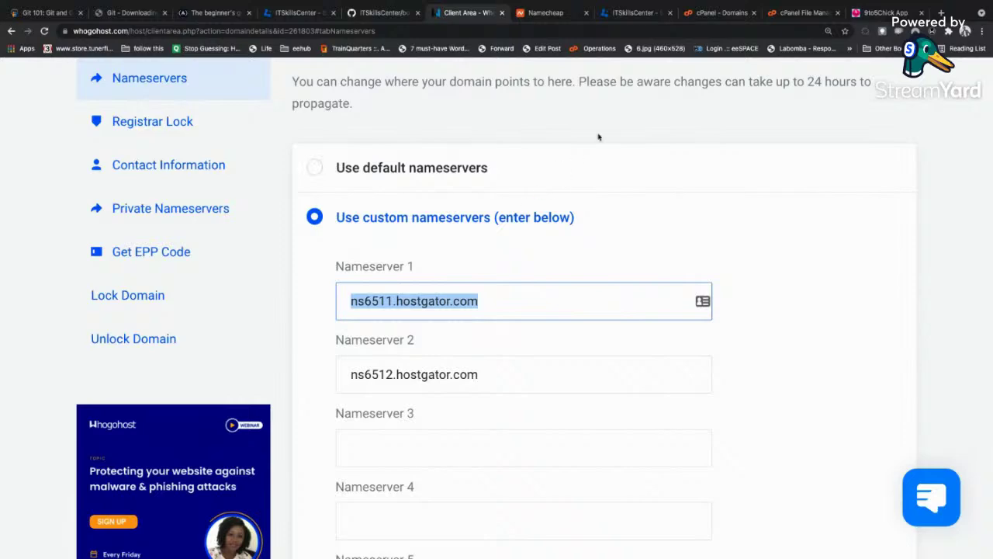
Revisit the cPanel Domains list briefly, and open WhoGoHost's Order New Services page
{"action": "left_click", "coordinate": [708, 14]}
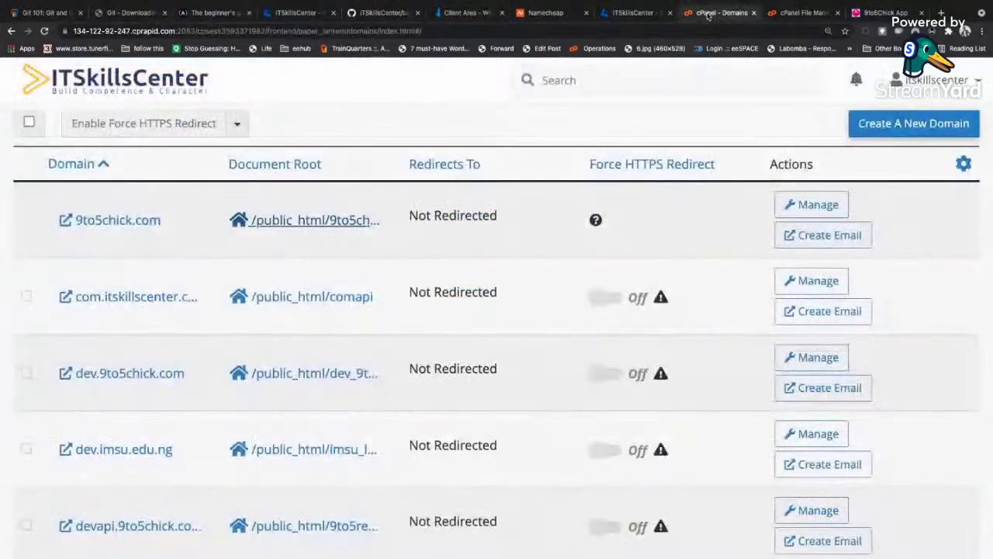
{"action": "left_click", "coordinate": [632, 14]}
{"action": "left_click", "coordinate": [462, 14]}
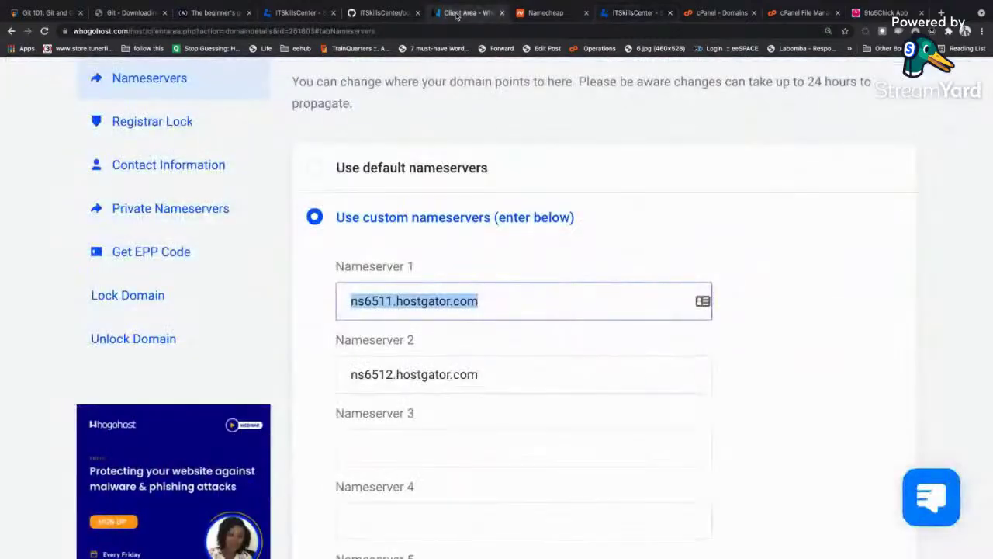
{"action": "scroll", "coordinate": [609, 147], "scroll_direction": "up", "scroll_amount": 5}
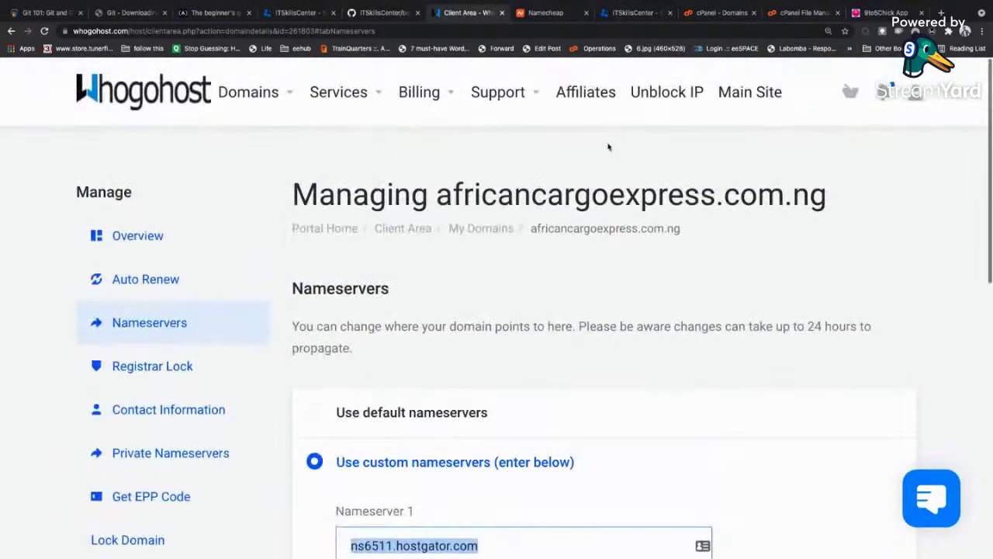
{"action": "left_click", "coordinate": [372, 101]}
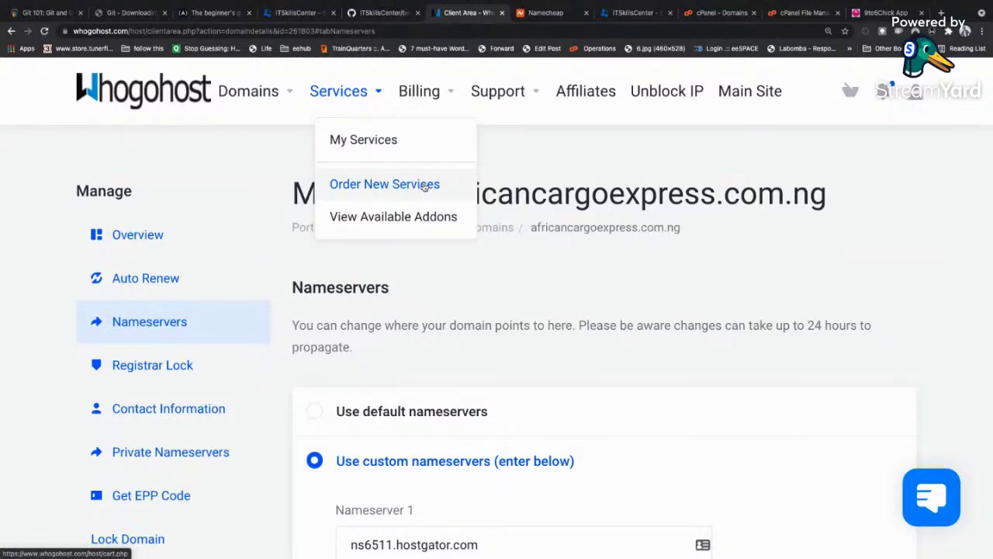
{"action": "left_click", "coordinate": [427, 185]}
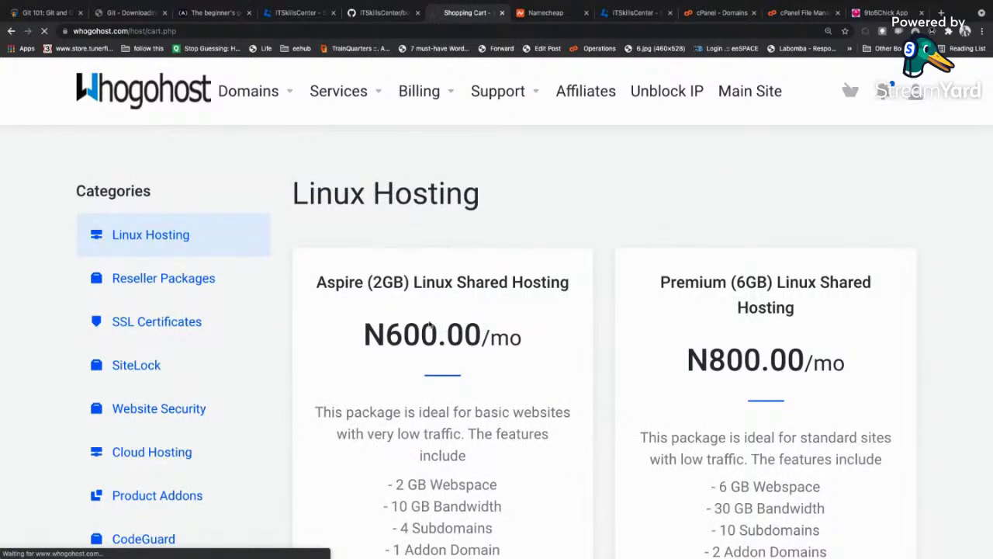
Compare the Aspire and Premium Linux hosting plans, highlighting the 2 GB and 6 GB Webspace features
{"action": "scroll", "coordinate": [515, 341], "scroll_direction": "down", "scroll_amount": 1}
{"action": "scroll", "coordinate": [515, 341], "scroll_direction": "down", "scroll_amount": 3}
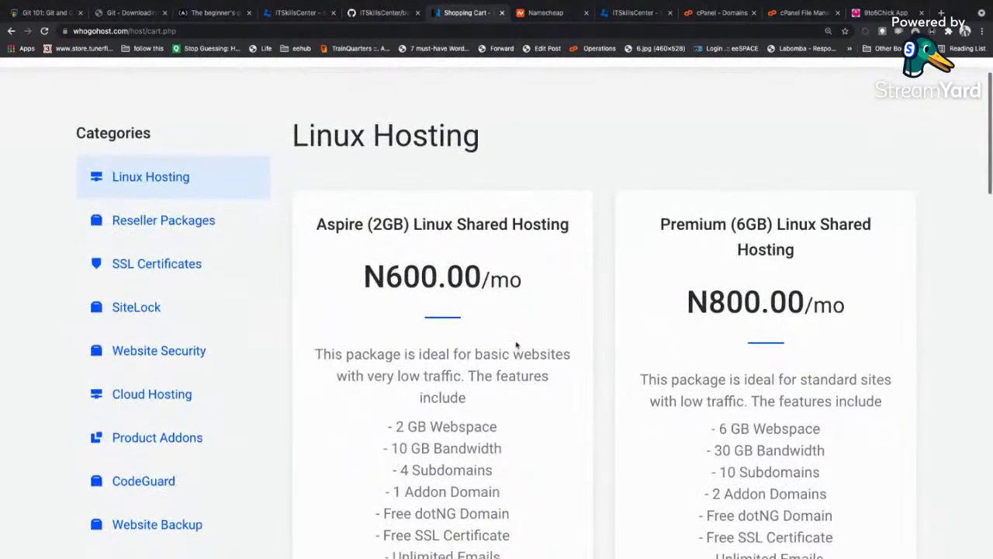
{"action": "scroll", "coordinate": [517, 345], "scroll_direction": "down", "scroll_amount": 1}
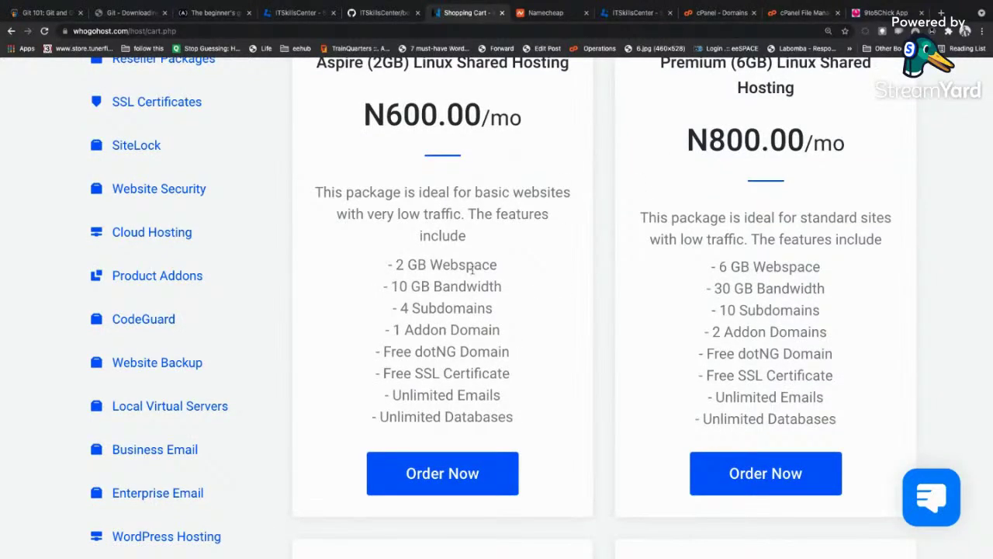
{"action": "left_click_drag", "start_coordinate": [395, 265], "coordinate": [480, 263]}
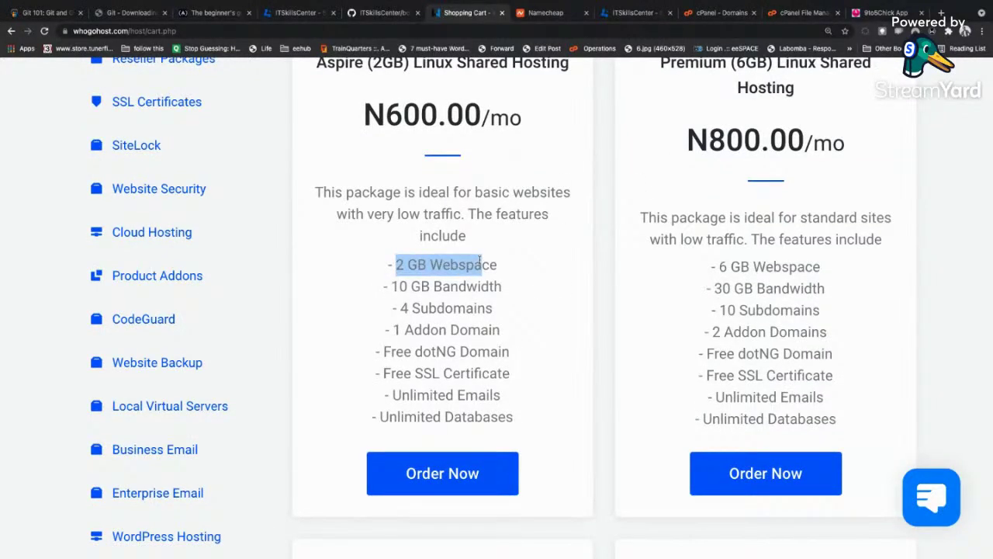
{"action": "left_click_drag", "start_coordinate": [704, 268], "coordinate": [815, 264]}
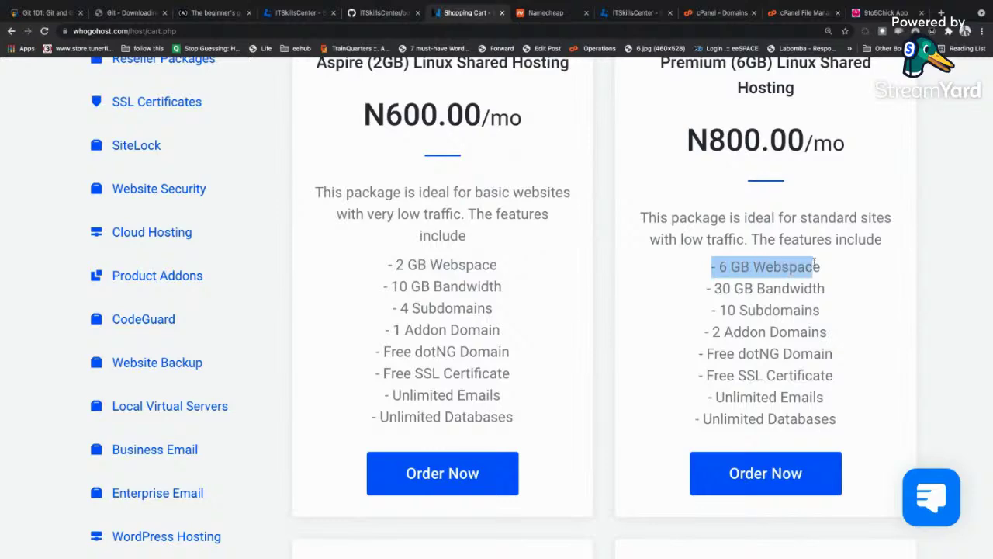
Review the Pro (12GB) plan's features, highlighting its bandwidth, subdomains, free dotNG domain and 3 Addon Domains
{"action": "scroll", "coordinate": [769, 190], "scroll_direction": "down", "scroll_amount": 6}
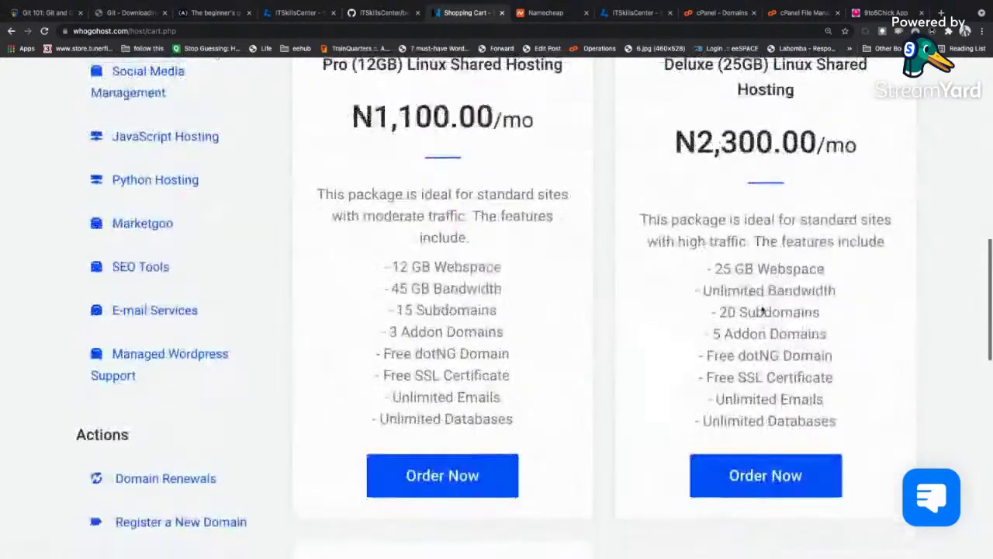
{"action": "left_click_drag", "start_coordinate": [412, 289], "coordinate": [466, 290]}
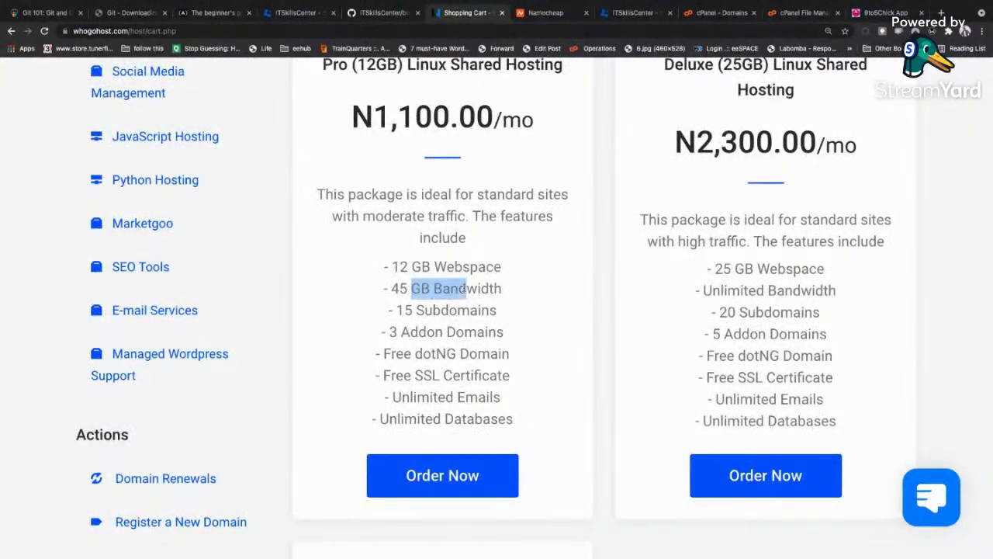
{"action": "left_click_drag", "start_coordinate": [415, 310], "coordinate": [448, 309]}
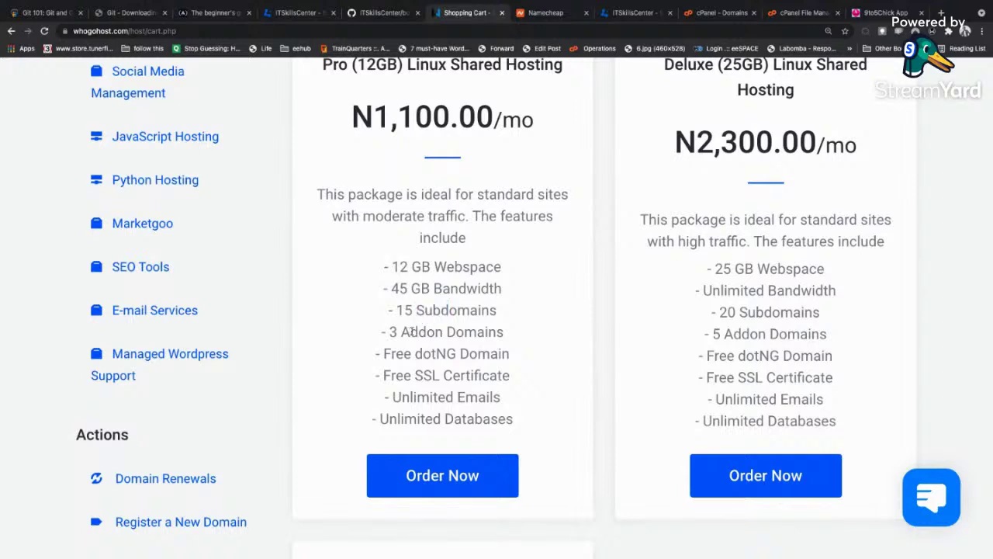
{"action": "left_click_drag", "start_coordinate": [401, 333], "coordinate": [449, 332]}
{"action": "left_click_drag", "start_coordinate": [391, 354], "coordinate": [459, 353]}
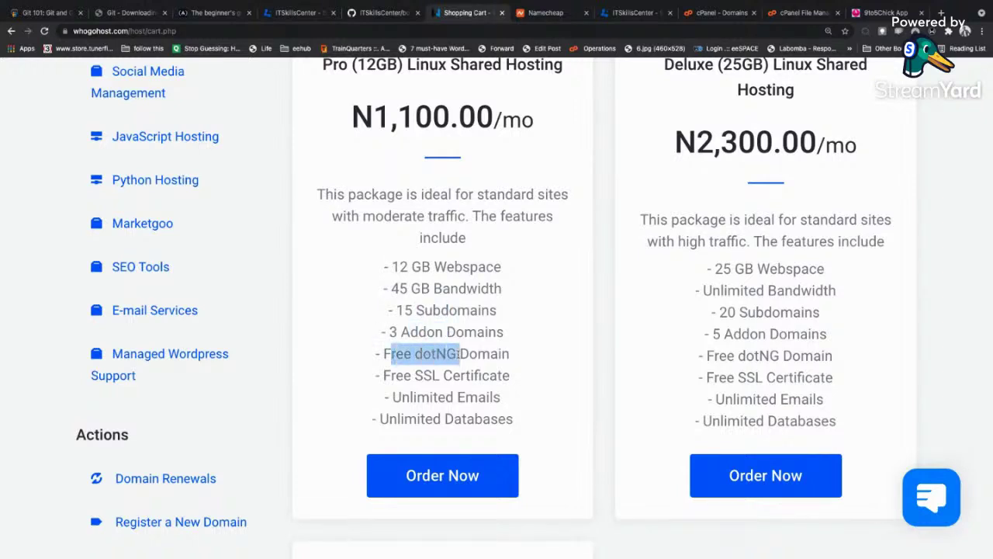
{"action": "left_click_drag", "start_coordinate": [395, 332], "coordinate": [456, 332]}
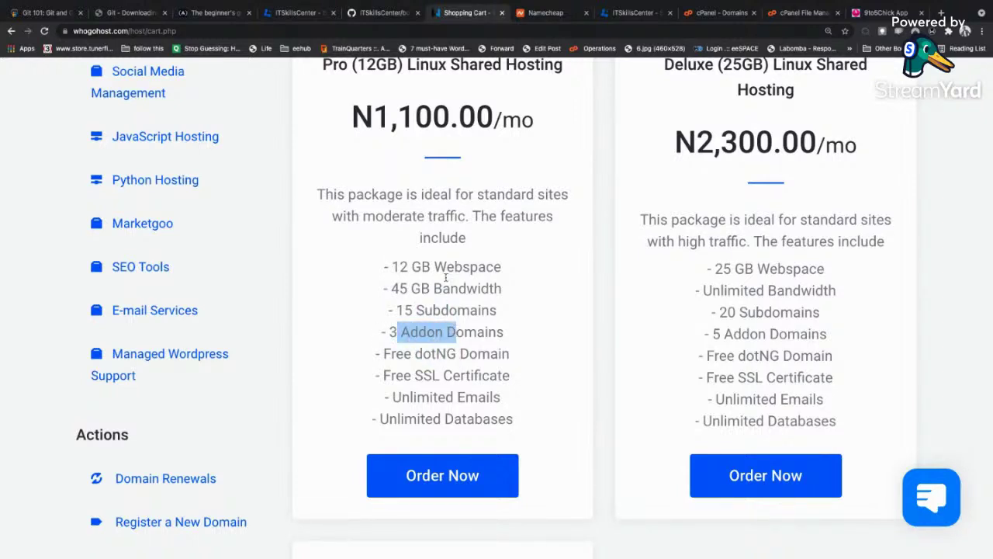
{"action": "left_click", "coordinate": [395, 327]}
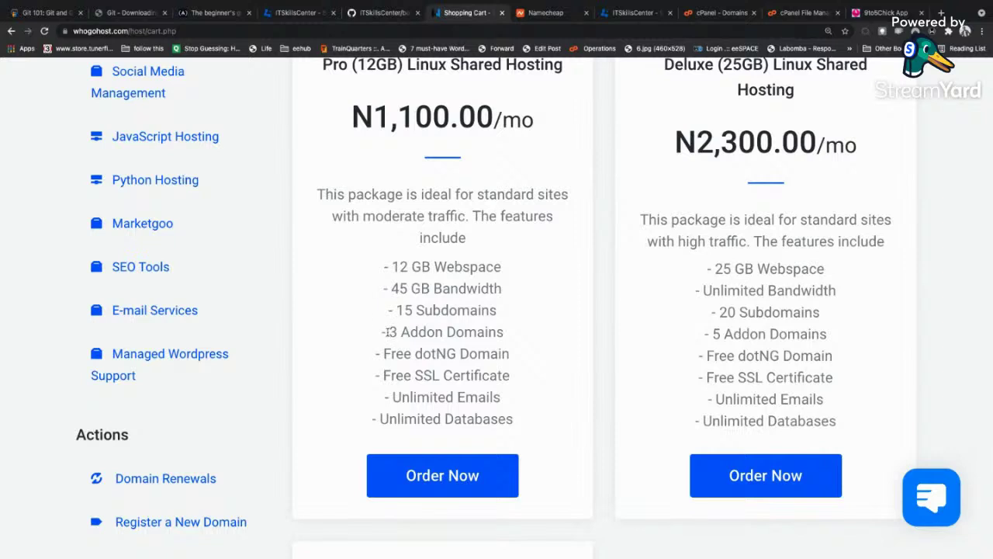
{"action": "left_click_drag", "start_coordinate": [388, 332], "coordinate": [494, 327]}
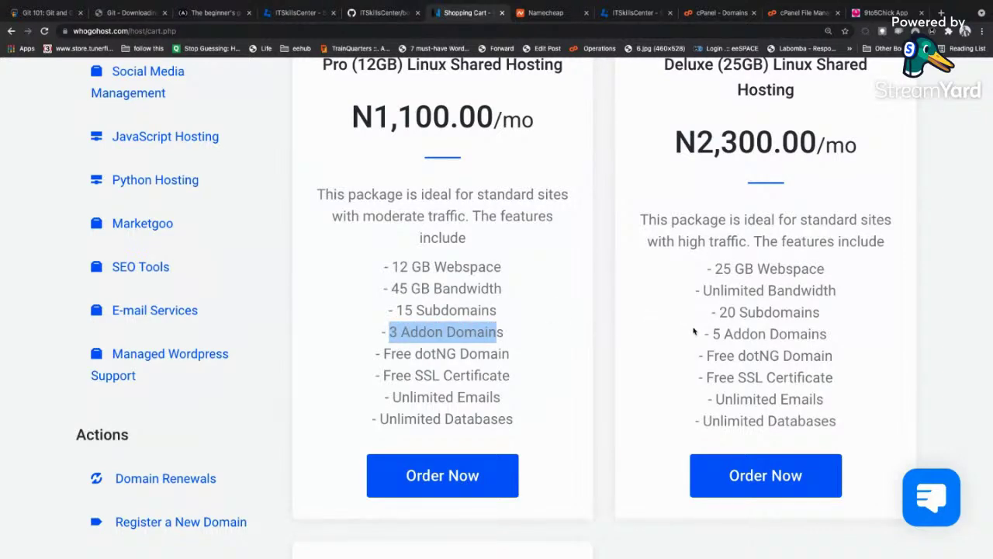
Review the Deluxe (25GB) Linux hosting plan, highlighting its 5 Addon Domains feature and its monthly price
{"action": "left_click_drag", "start_coordinate": [712, 334], "coordinate": [820, 333]}
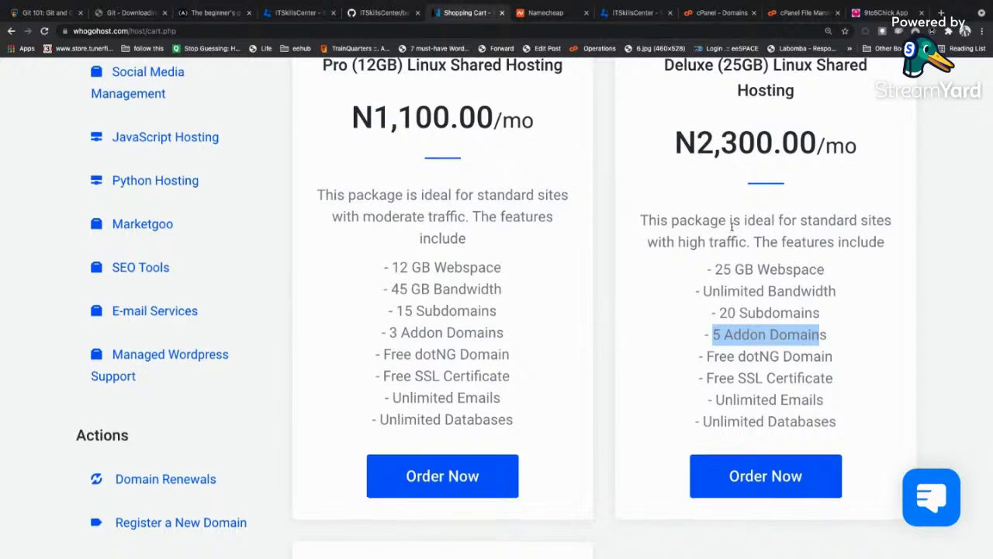
{"action": "scroll", "coordinate": [741, 233], "scroll_direction": "up", "scroll_amount": 1}
{"action": "left_click_drag", "start_coordinate": [714, 190], "coordinate": [802, 185]}
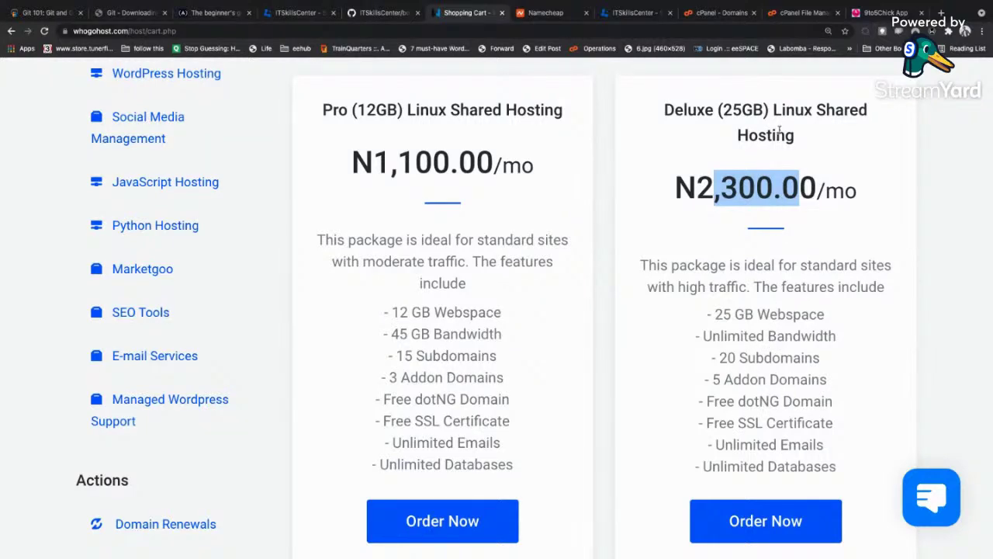
Switch to cPanel, return to its main page from the Domains list, and open the Addon Domains page
{"action": "left_click", "coordinate": [795, 14]}
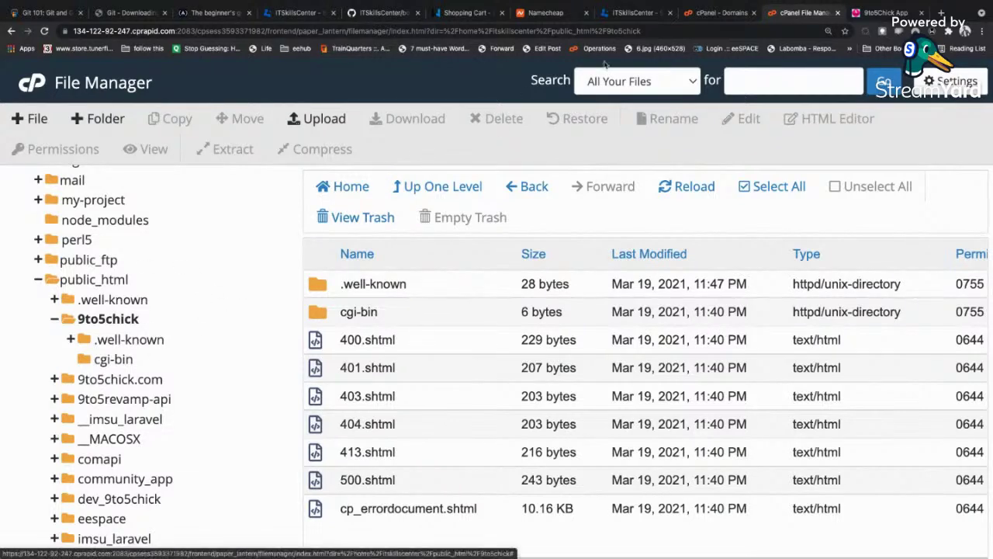
{"action": "left_click", "coordinate": [712, 13]}
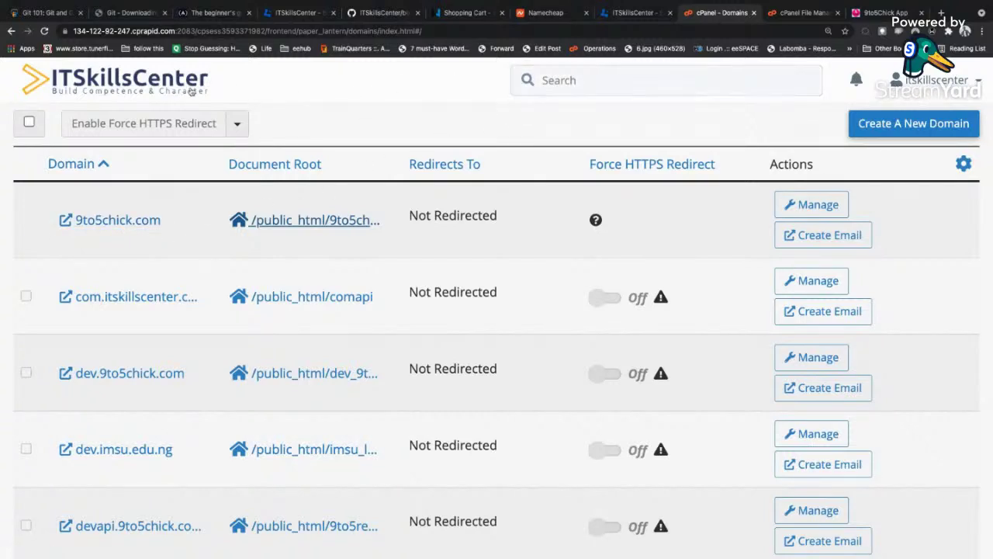
{"action": "scroll", "coordinate": [117, 83], "scroll_direction": "left", "scroll_amount": 3}
{"action": "left_click", "coordinate": [120, 83]}
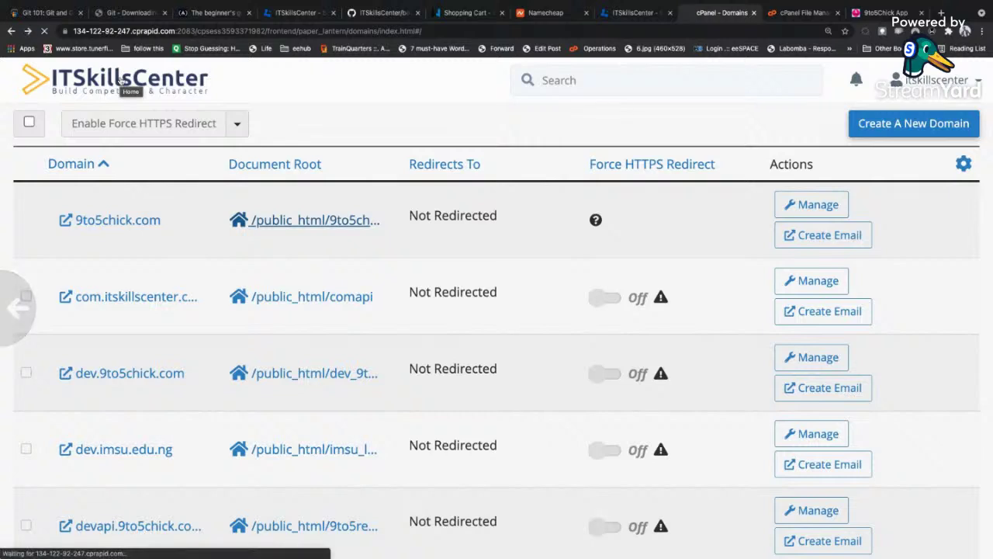
{"action": "scroll", "coordinate": [120, 82], "scroll_direction": "left", "scroll_amount": 2}
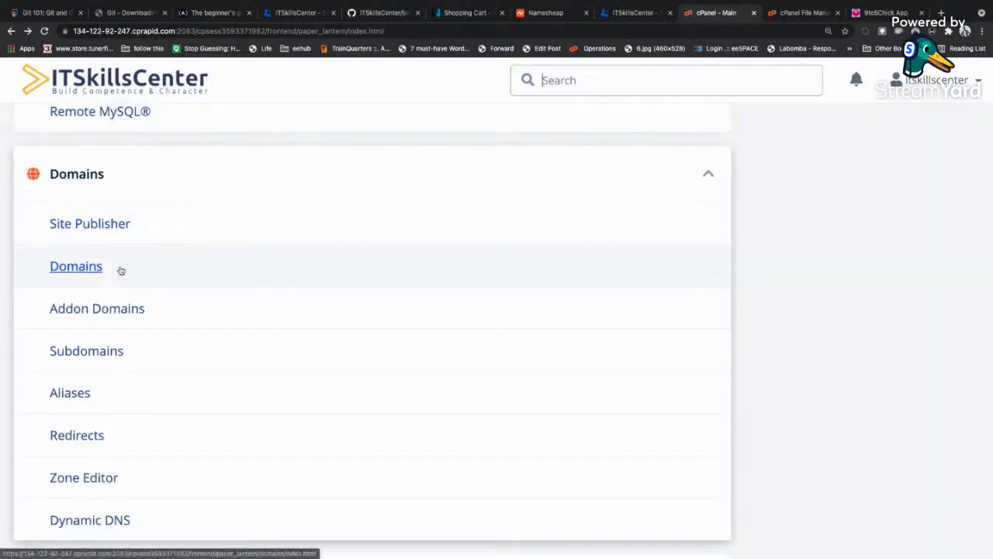
{"action": "left_click", "coordinate": [126, 312]}
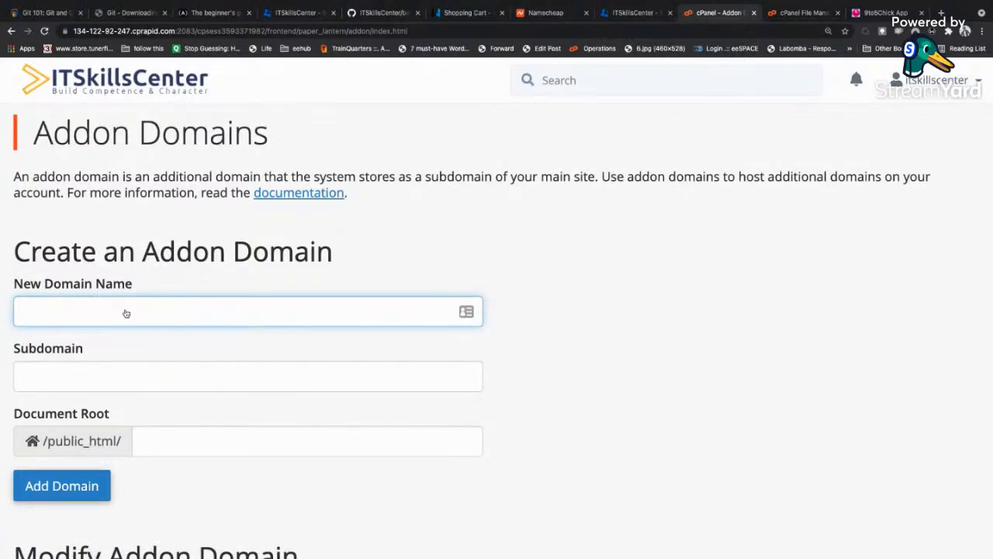
Enter a personal .com domain as the new addon domain, and highlight the document root generated for it
{"action": "type", "text": "eze"}
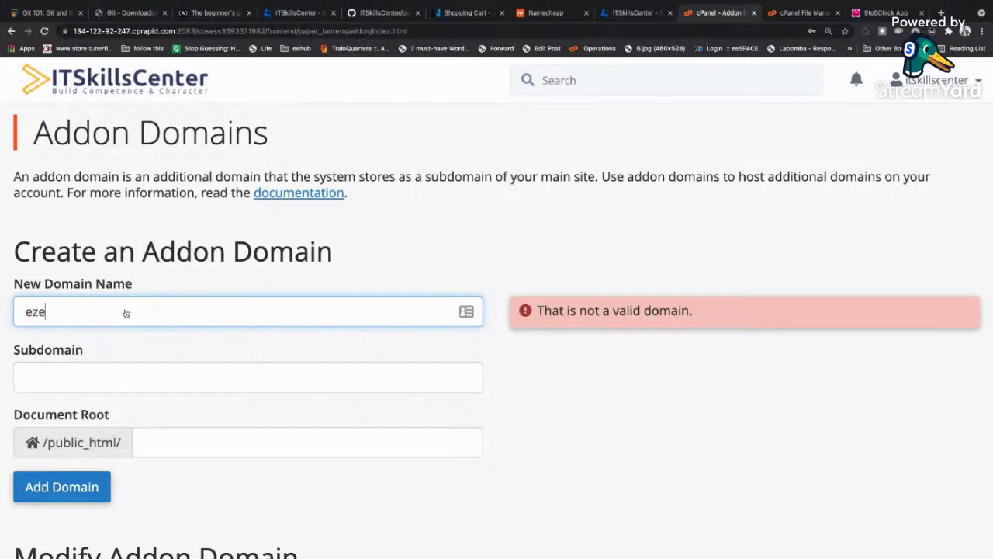
{"action": "type", "text": "manneka.com"}
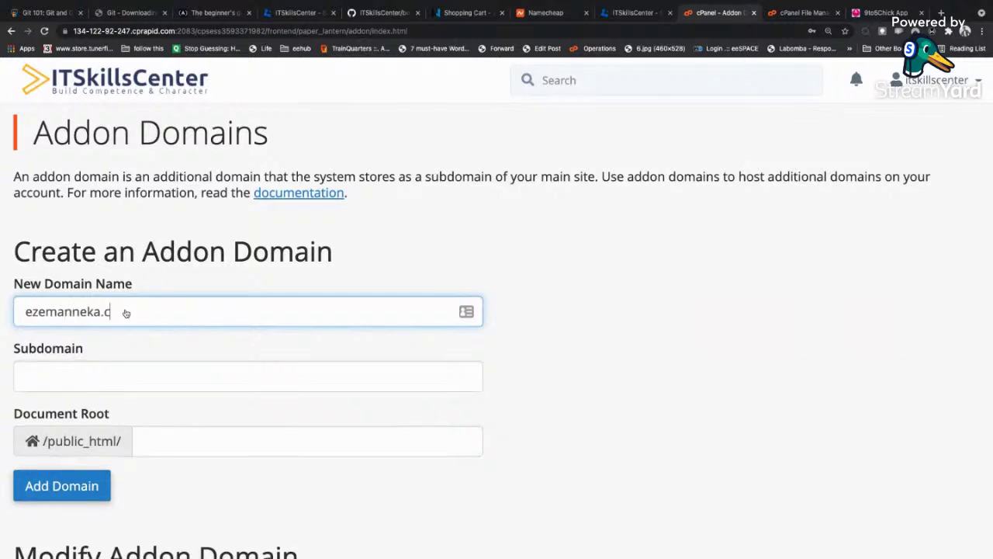
{"action": "left_click", "coordinate": [124, 370]}
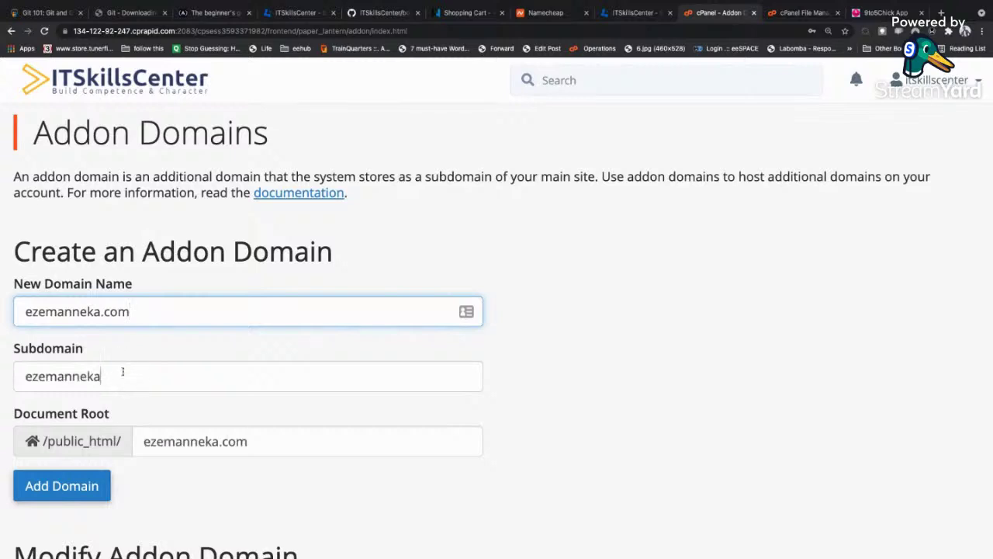
{"action": "scroll", "coordinate": [199, 381], "scroll_direction": "down", "scroll_amount": 3}
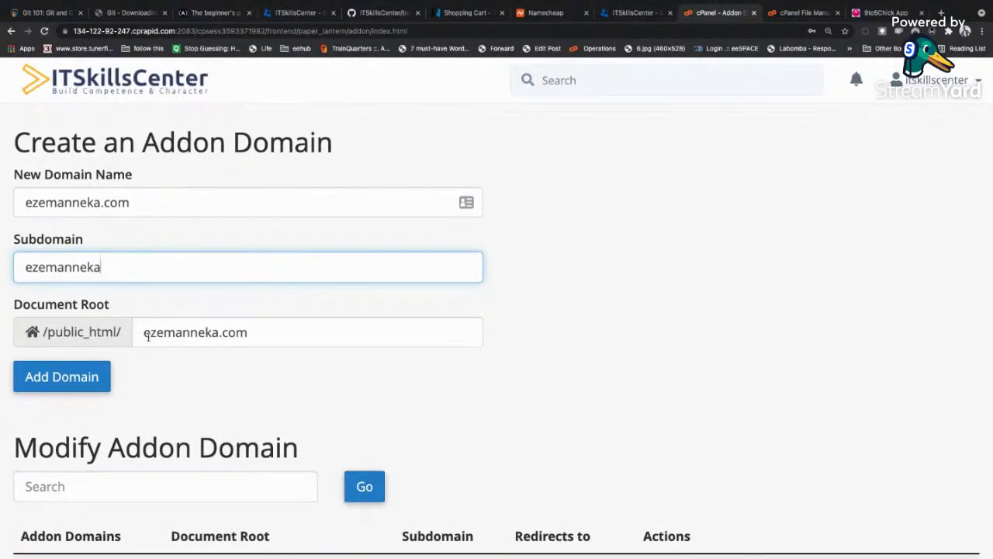
{"action": "left_click_drag", "start_coordinate": [145, 334], "coordinate": [257, 341]}
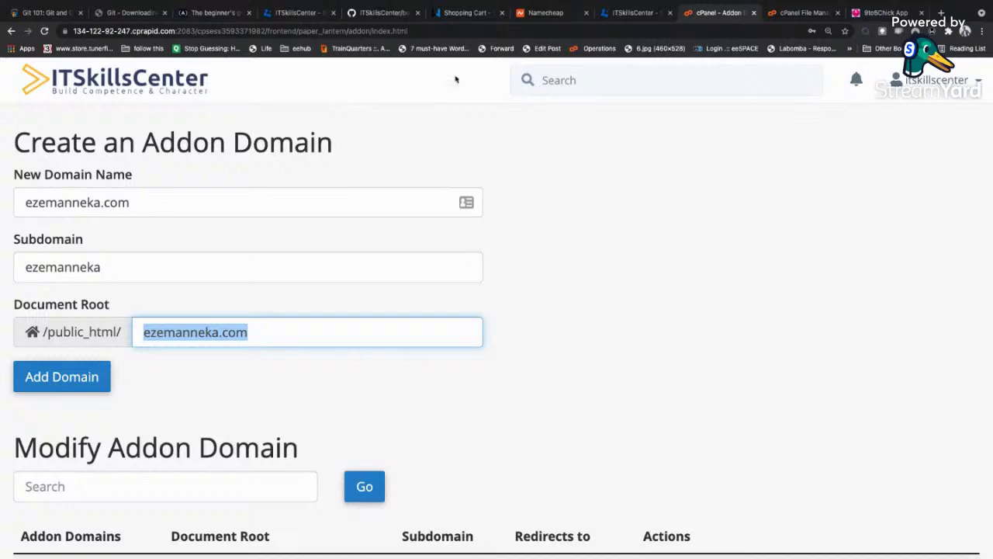
Open the nameserver settings of africancargoexpress.com.ng from My Domains in WhoGoHost, and view its custom nameservers
{"action": "left_click", "coordinate": [448, 17]}
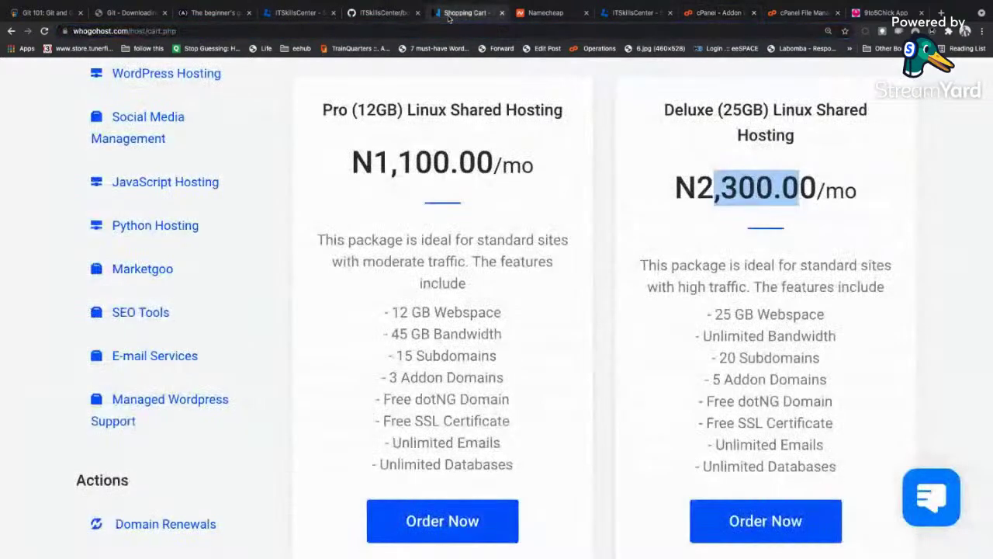
{"action": "scroll", "coordinate": [438, 128], "scroll_direction": "up", "scroll_amount": 5}
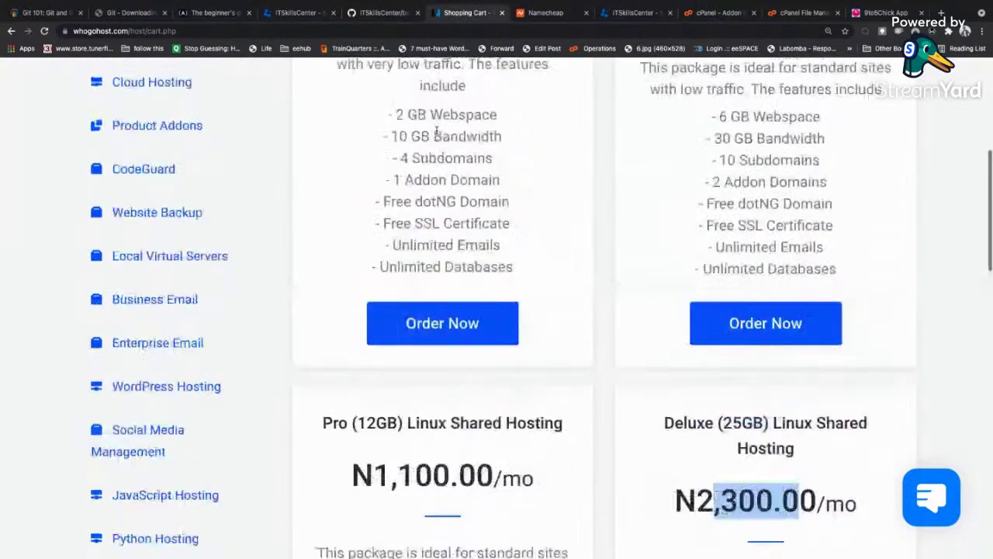
{"action": "scroll", "coordinate": [436, 132], "scroll_direction": "up", "scroll_amount": 6}
{"action": "left_click", "coordinate": [271, 102]}
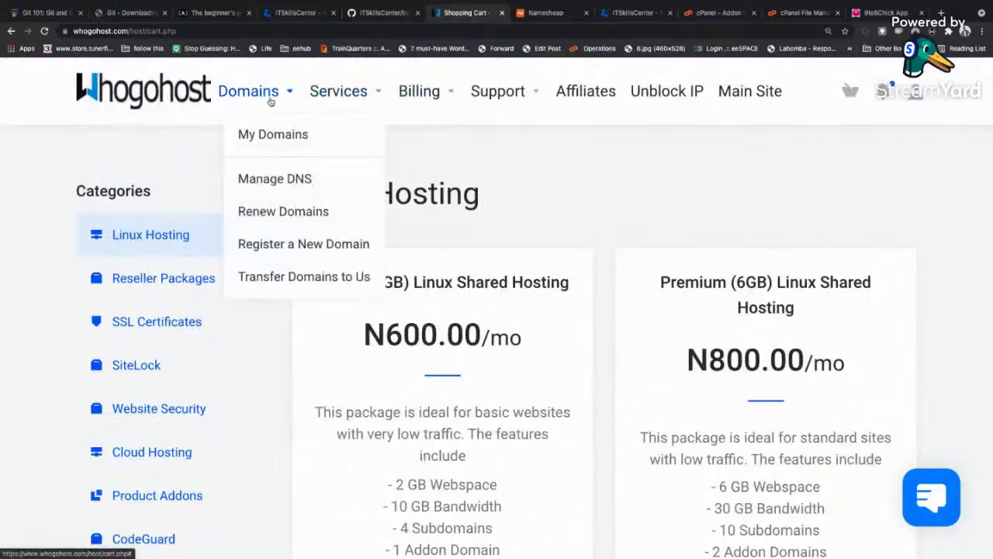
{"action": "left_click", "coordinate": [277, 134]}
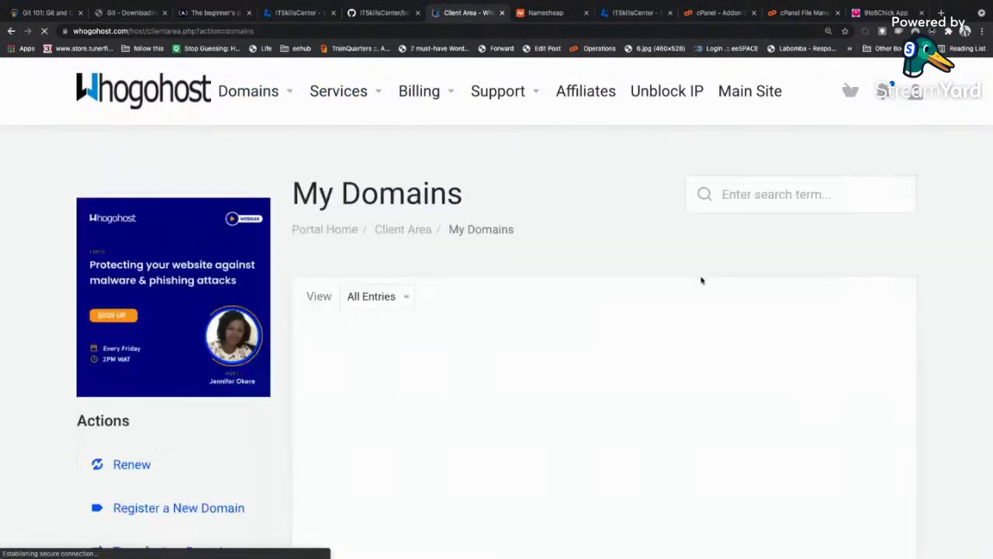
{"action": "scroll", "coordinate": [787, 323], "scroll_direction": "down", "scroll_amount": 2}
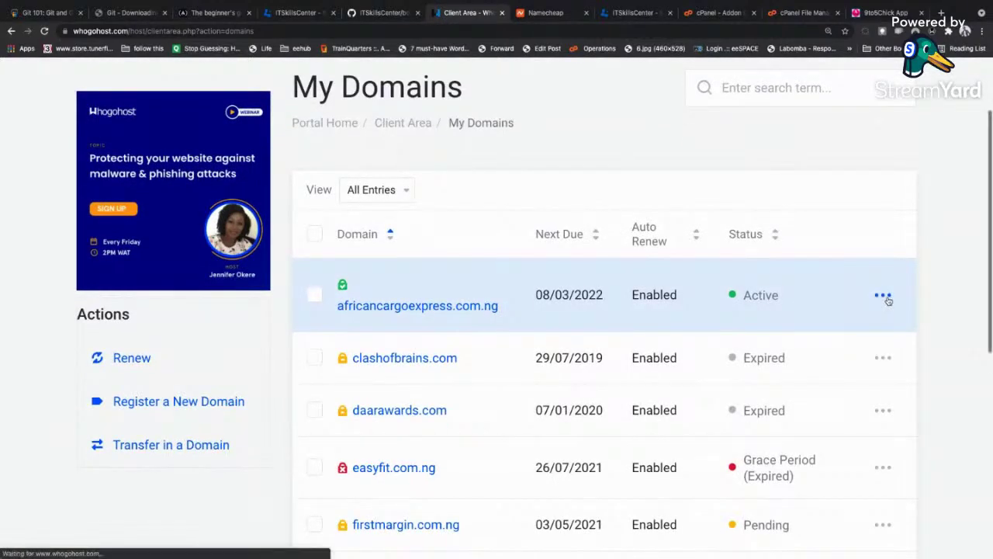
{"action": "left_click", "coordinate": [884, 296]}
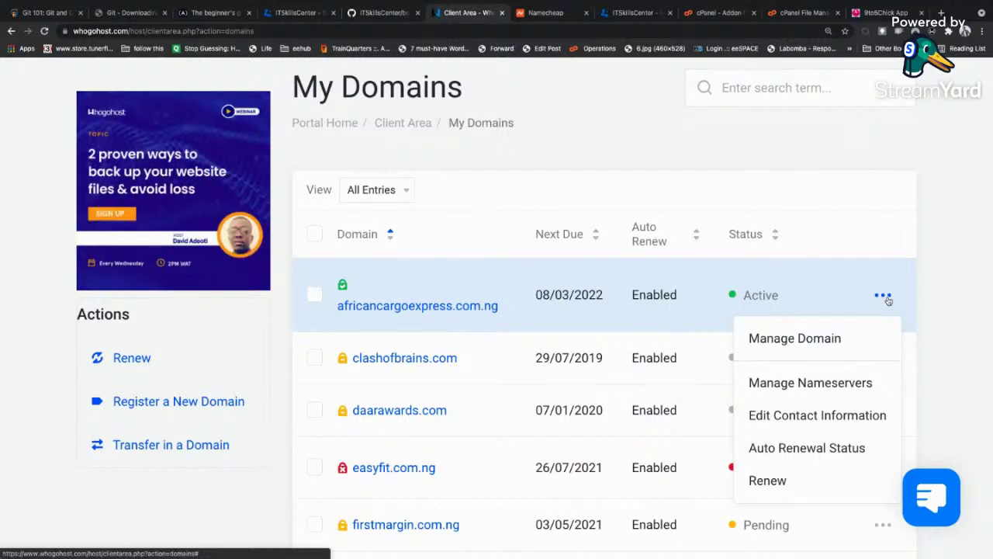
{"action": "left_click", "coordinate": [851, 388]}
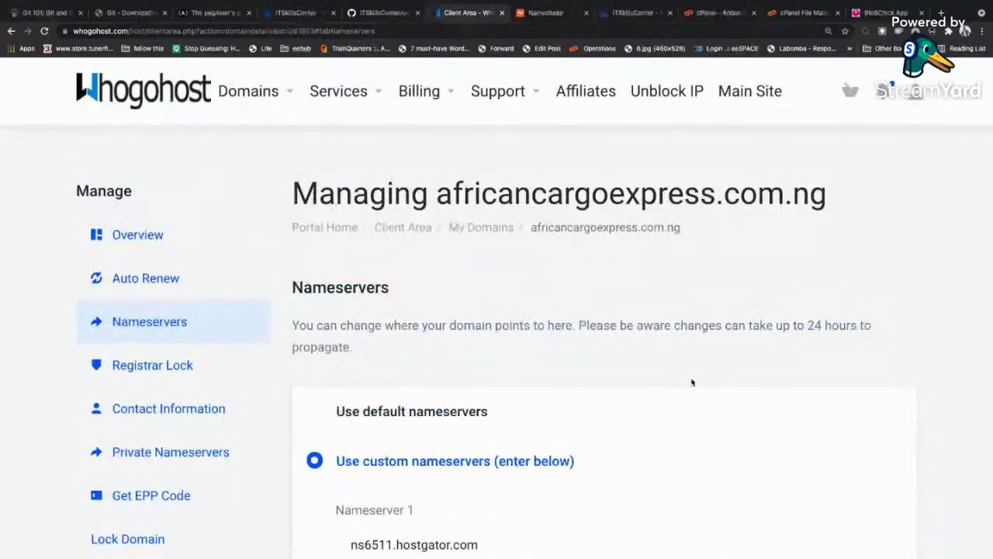
{"action": "scroll", "coordinate": [692, 381], "scroll_direction": "down", "scroll_amount": 5}
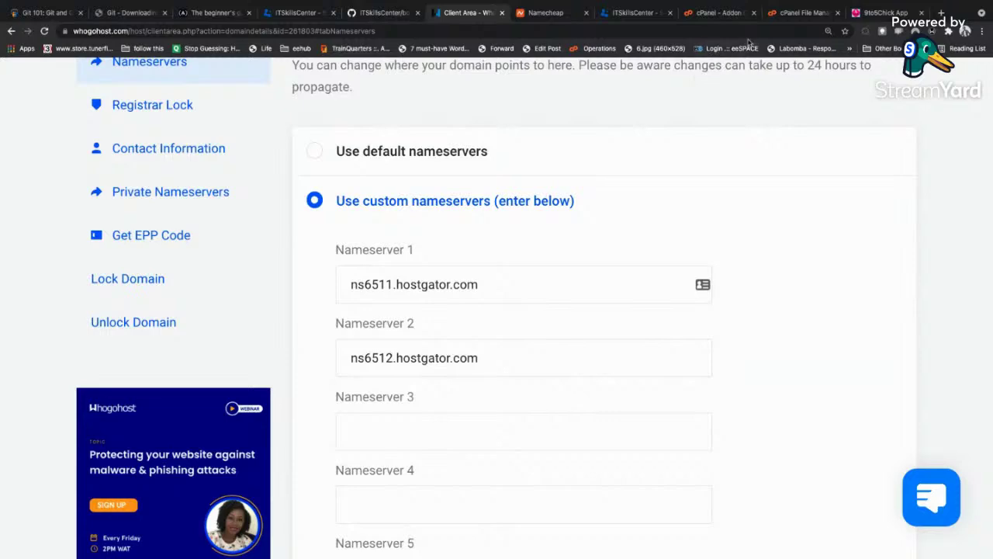
Revisit the addon domain form in cPanel, and return to the custom nameservers in WhoGoHost
{"action": "left_click", "coordinate": [786, 17]}
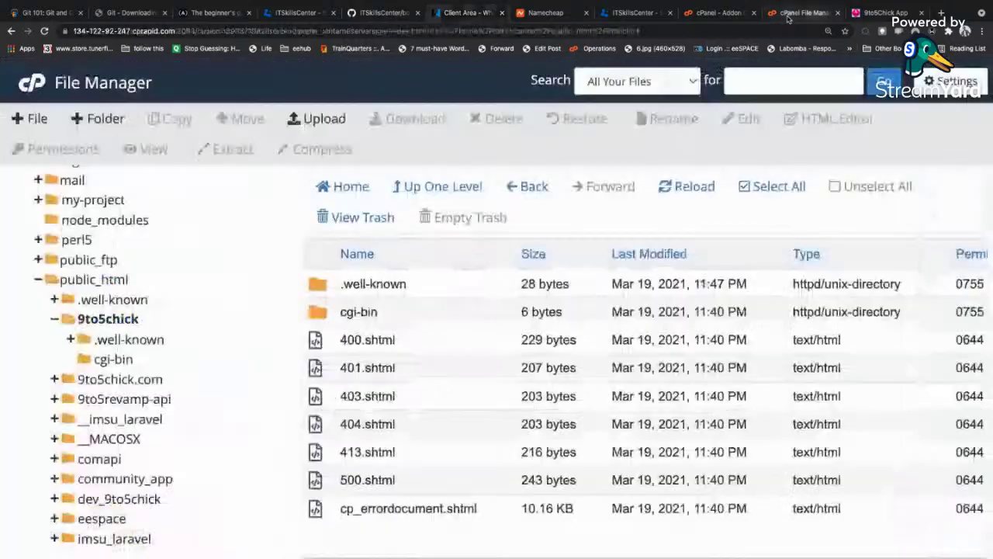
{"action": "left_click", "coordinate": [715, 14]}
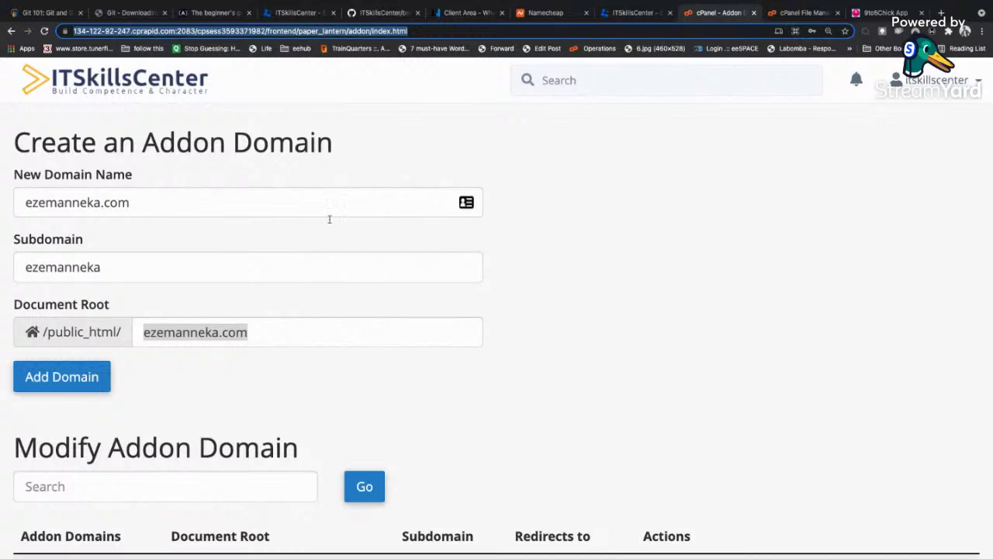
{"action": "left_click", "coordinate": [452, 14]}
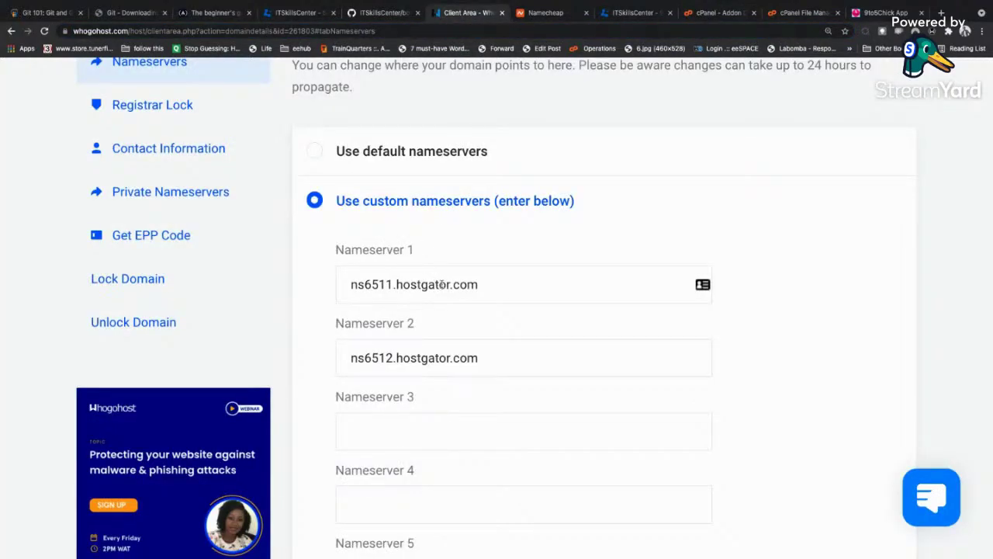
Back in the cPanel addon domain form, clear the Document Root folder name, and highlight the new domain name
{"action": "left_click", "coordinate": [711, 16]}
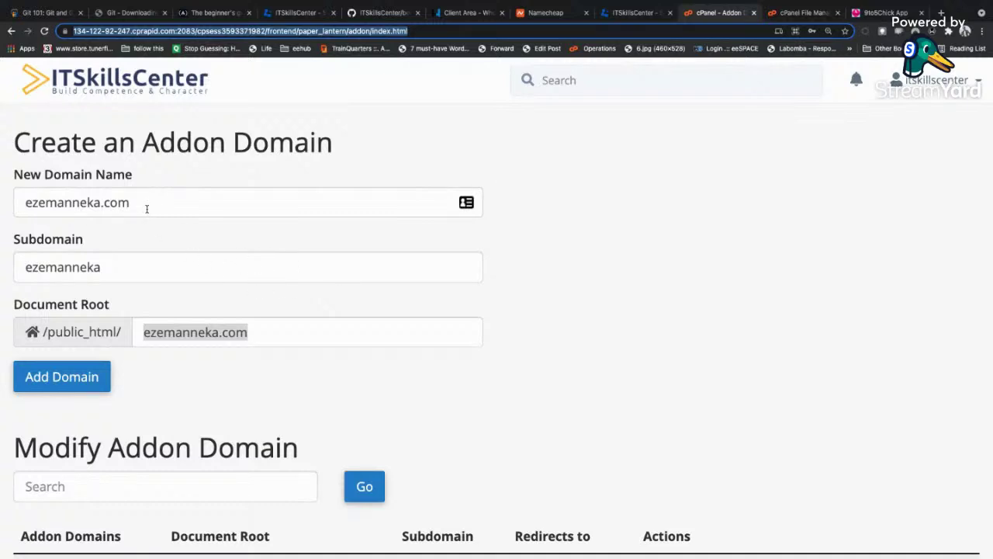
{"action": "left_click_drag", "start_coordinate": [146, 205], "coordinate": [26, 211]}
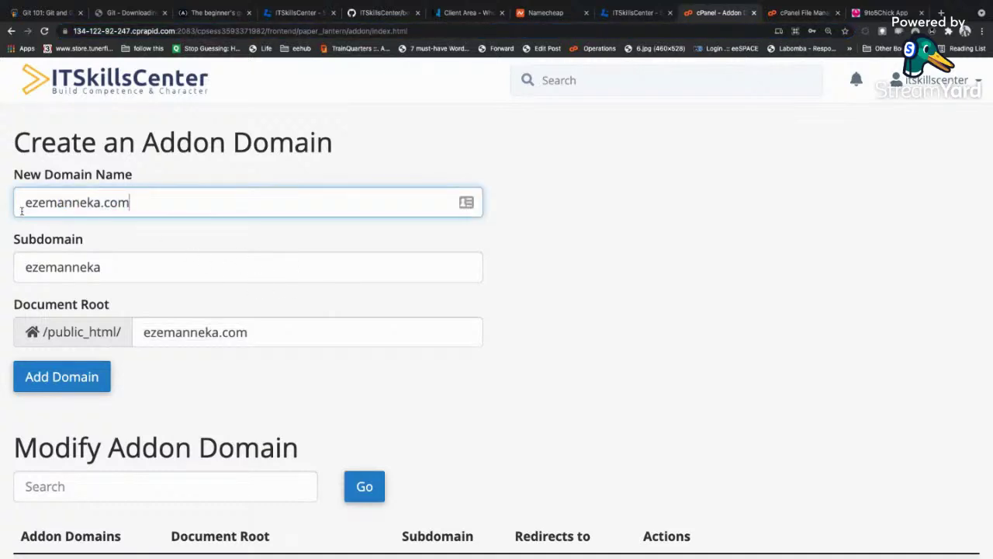
{"action": "left_click", "coordinate": [145, 331]}
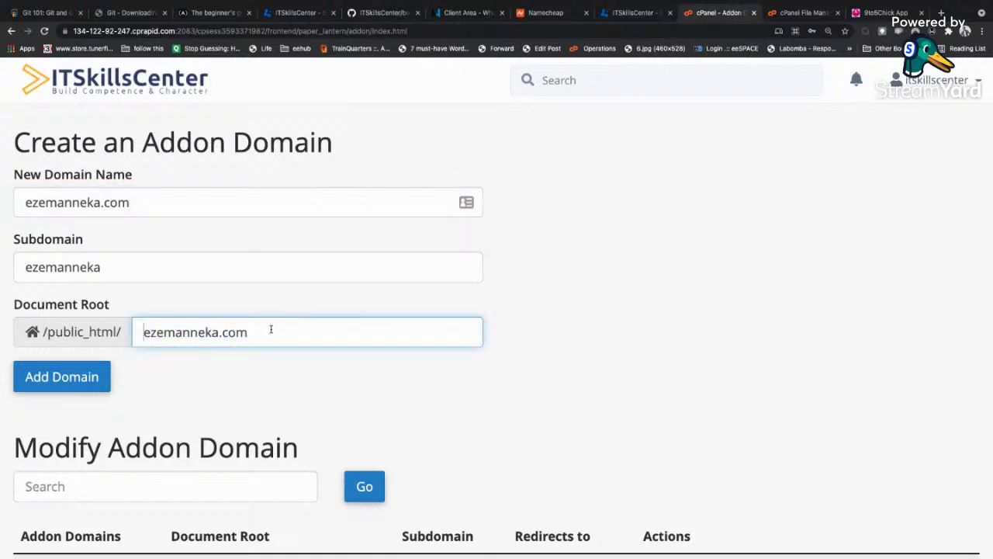
{"action": "key", "text": "BackSpace"}
{"action": "key", "text": "BackSpace"}
{"action": "key", "text": "BackSpace"}
{"action": "key", "text": "BackSpace"}
{"action": "key", "text": "BackSpace"}
{"action": "key", "text": "BackSpace"}
{"action": "key", "text": "BackSpace"}
{"action": "key", "text": "BackSpace"}
{"action": "key", "text": "BackSpace"}
{"action": "key", "text": "BackSpace"}
{"action": "key", "text": "BackSpace"}
{"action": "key", "text": "BackSpace"}
{"action": "key", "text": "BackSpace"}
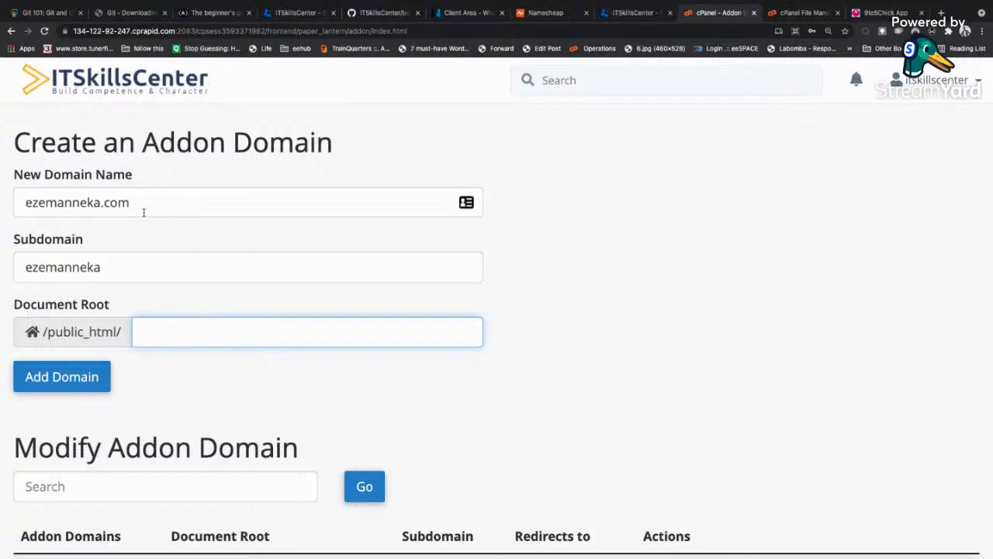
{"action": "left_click_drag", "start_coordinate": [145, 204], "coordinate": [20, 204]}
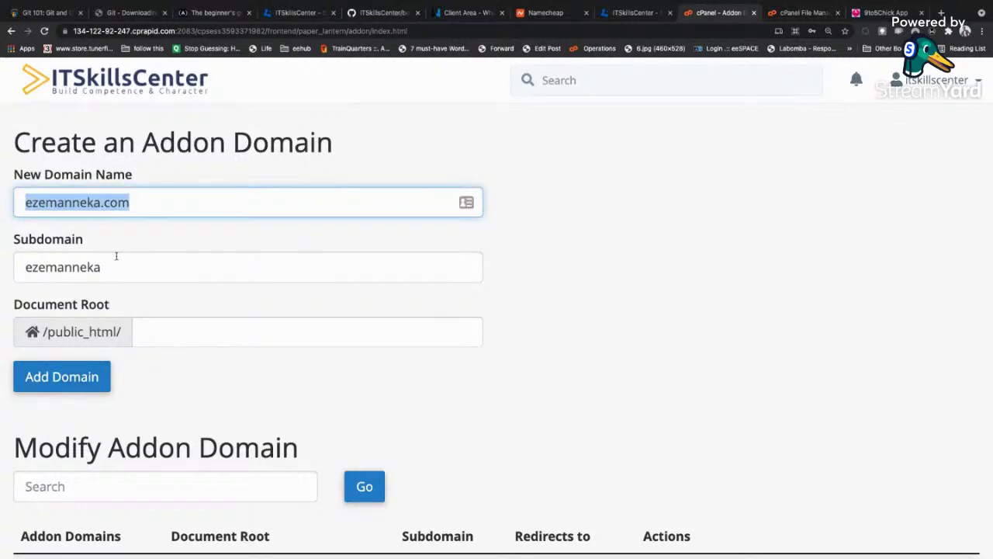
{"action": "left_click", "coordinate": [144, 333]}
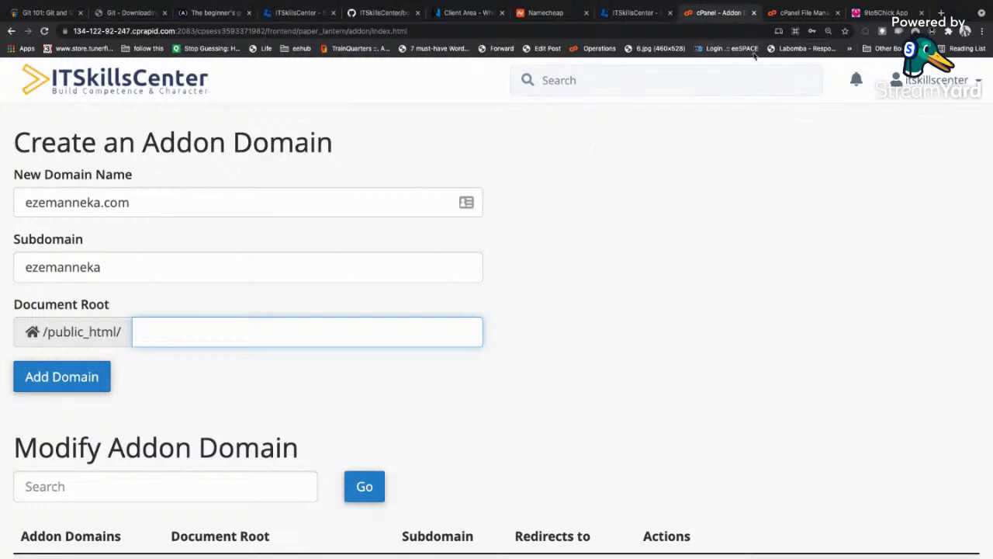
Reopen the cPanel Domains list to examine the document root of 9to5chick.com, and show that folder's files in File Manager
{"action": "left_click", "coordinate": [211, 85]}
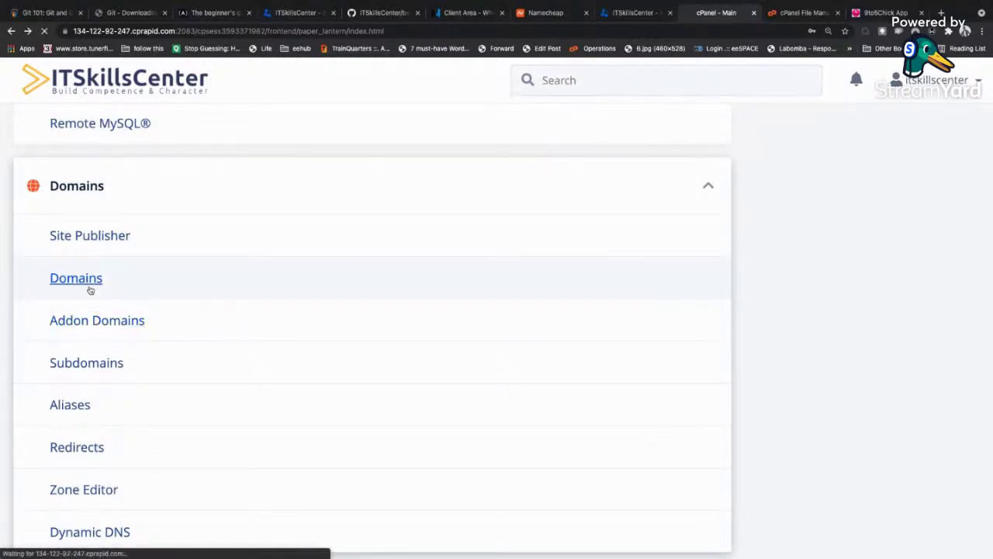
{"action": "left_click", "coordinate": [88, 287]}
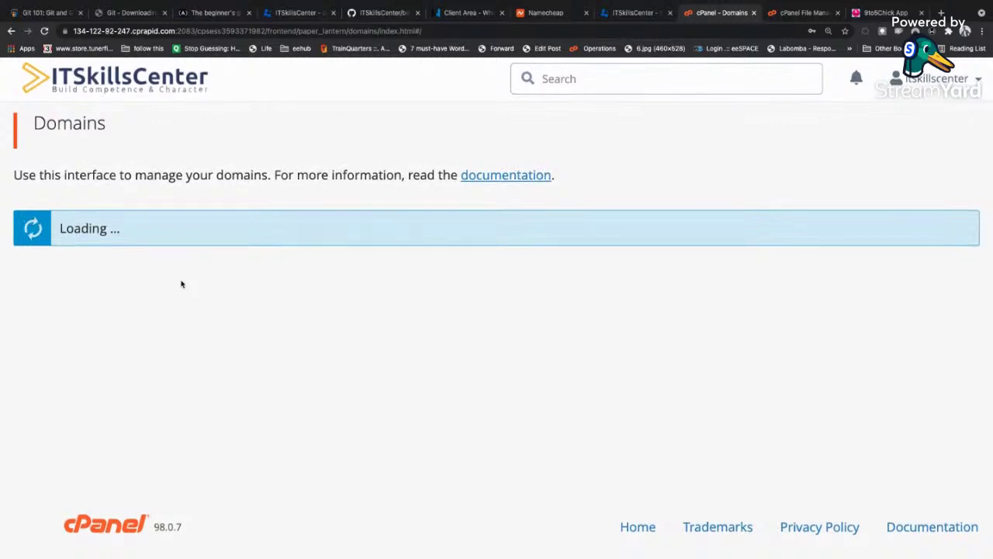
{"action": "scroll", "coordinate": [140, 320], "scroll_direction": "down", "scroll_amount": 2}
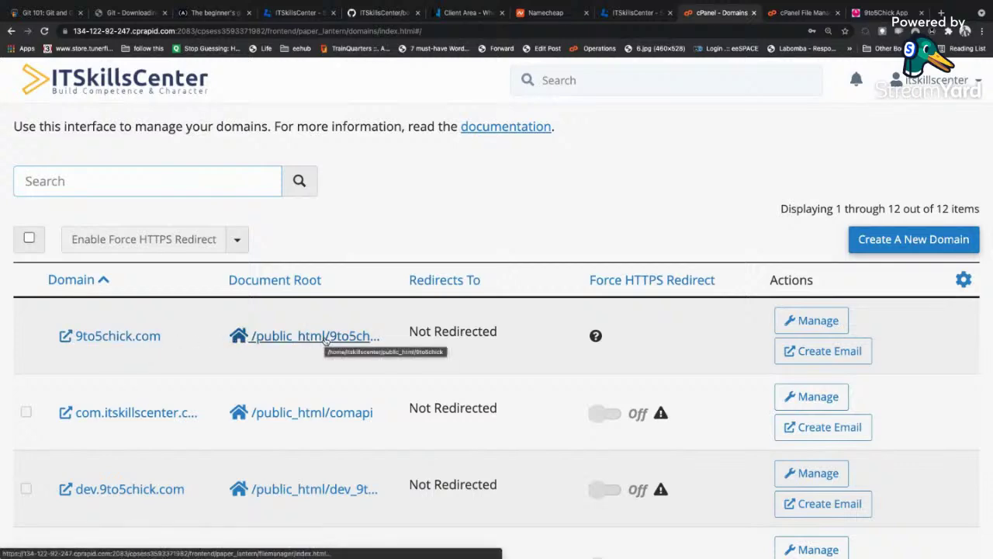
{"action": "left_click", "coordinate": [795, 14]}
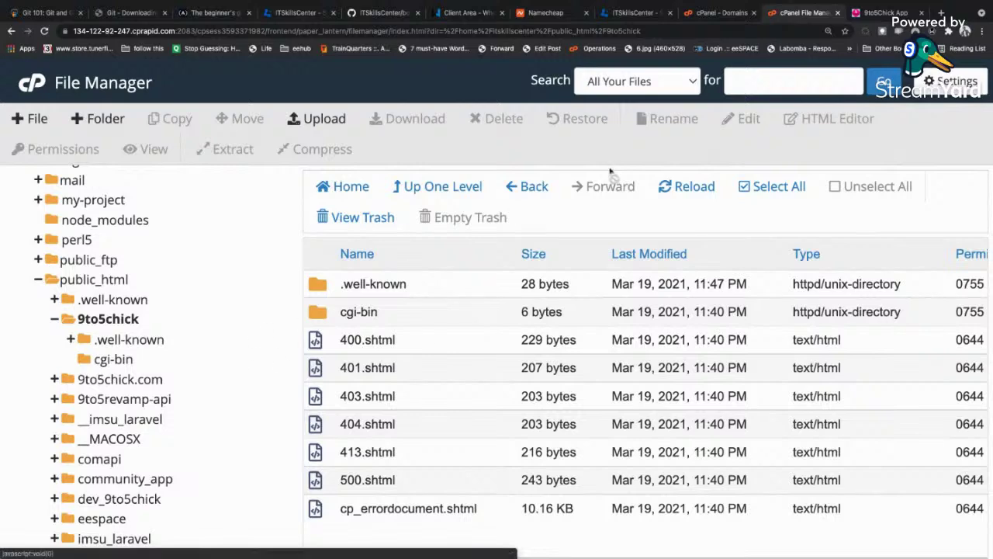
Switch to the live dev.9to5chick.com website and look through its home page down to the About Us section
{"action": "left_click", "coordinate": [871, 13]}
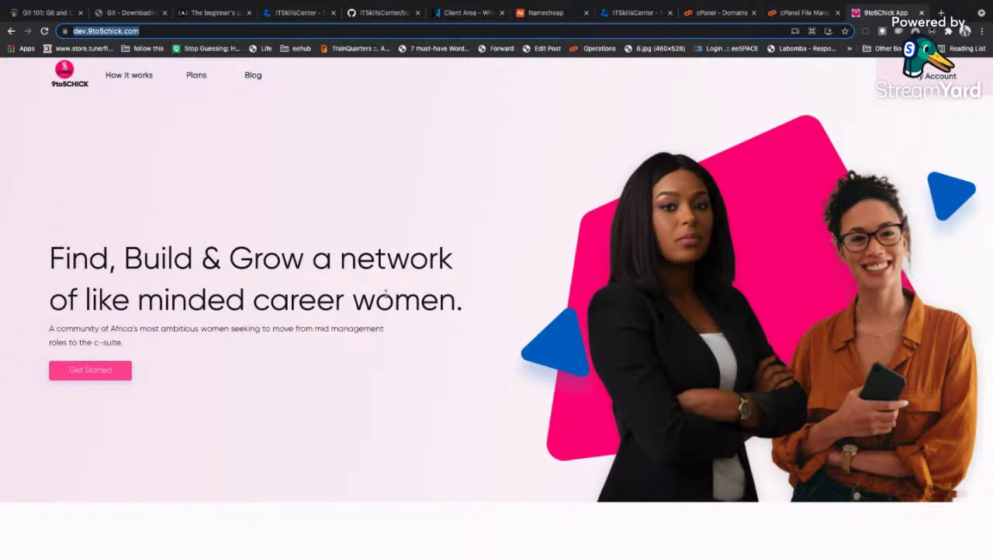
{"action": "scroll", "coordinate": [416, 285], "scroll_direction": "down", "scroll_amount": 3}
{"action": "scroll", "coordinate": [417, 285], "scroll_direction": "down", "scroll_amount": 4}
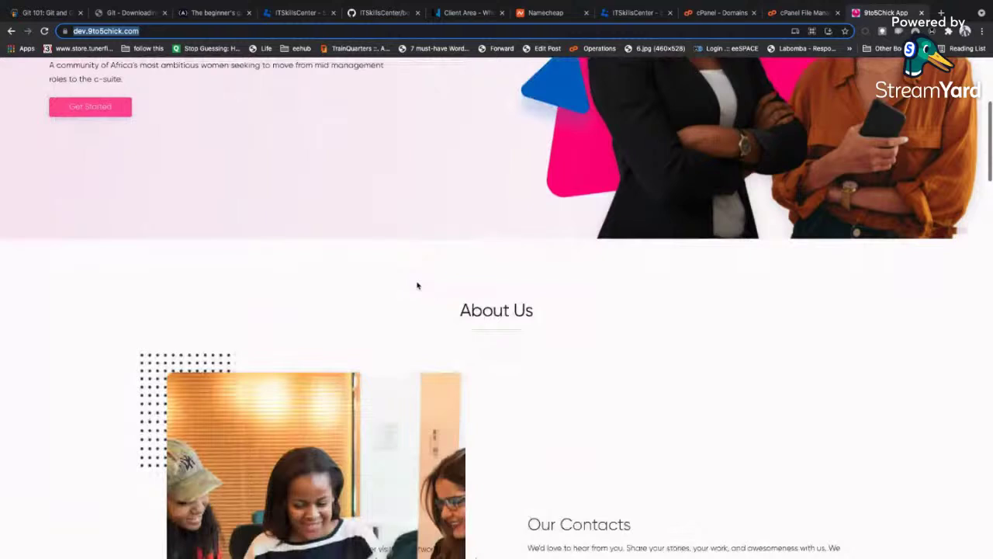
Return to the top of the 9to5chick home page, and switch back to File Manager to view the 9to5chick folder
{"action": "scroll", "coordinate": [417, 286], "scroll_direction": "up", "scroll_amount": 6}
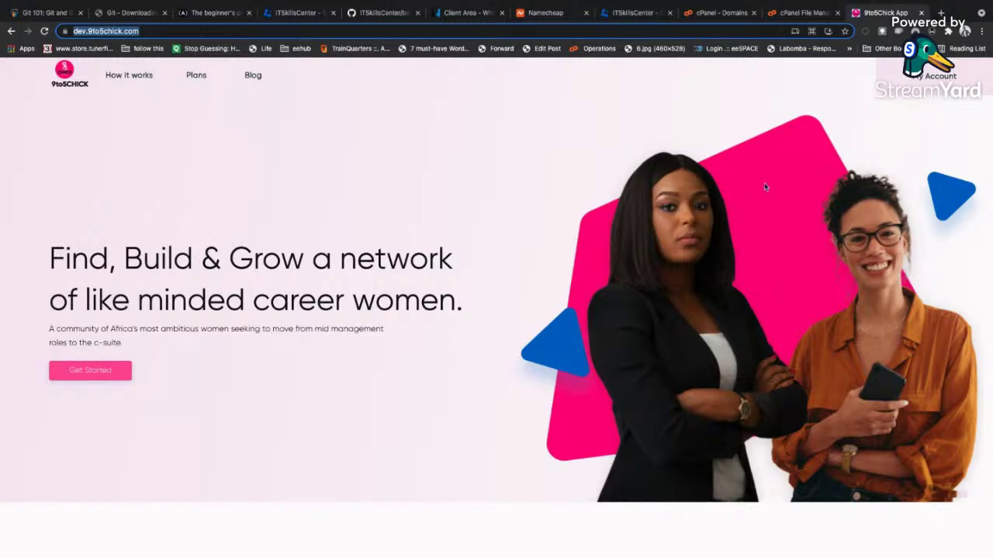
{"action": "left_click", "coordinate": [794, 13]}
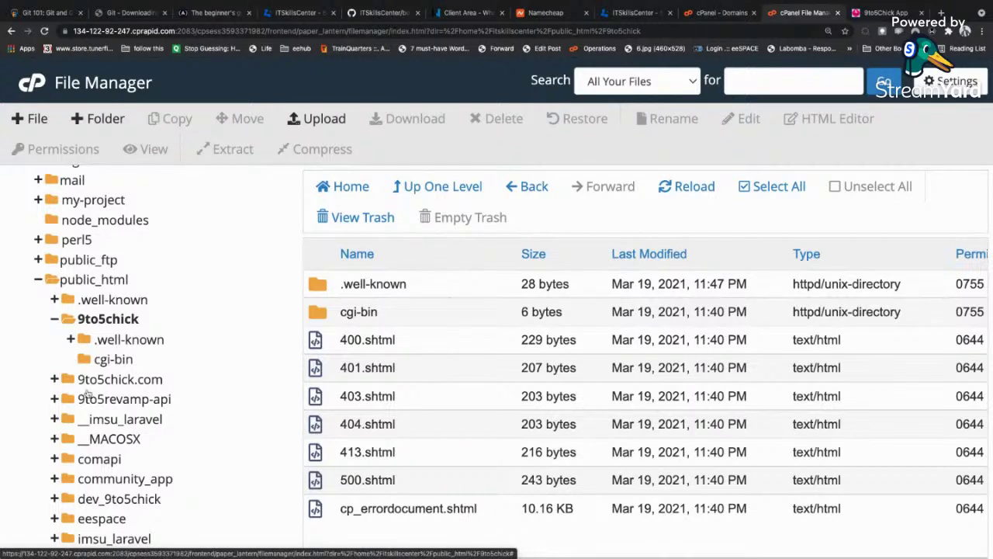
{"action": "mouse_move", "coordinate": [261, 543]}
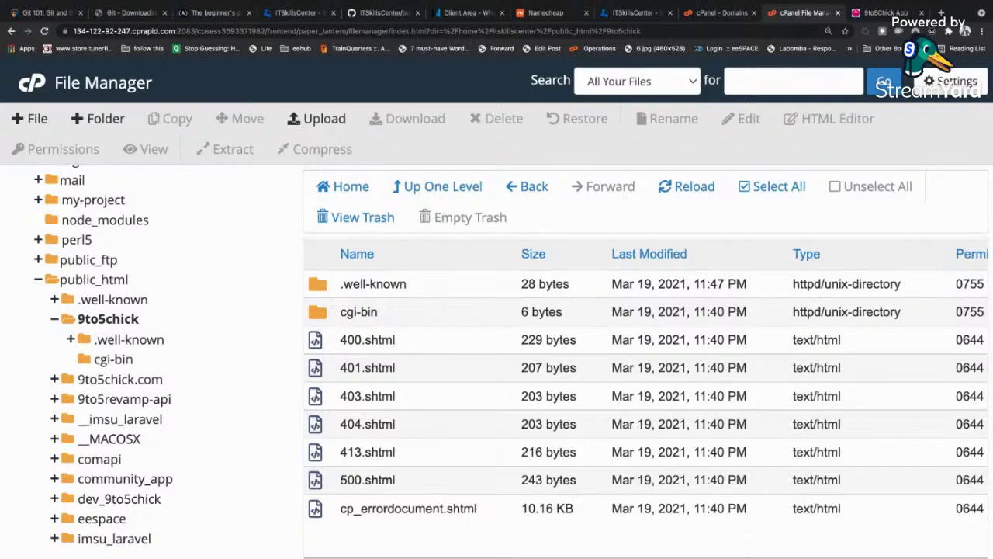
Switch to Finder, open the Projects folder on the Desktop, compress the designcode folder into a zip archive, and minimize the window
{"action": "key", "text": "super+Tab"}
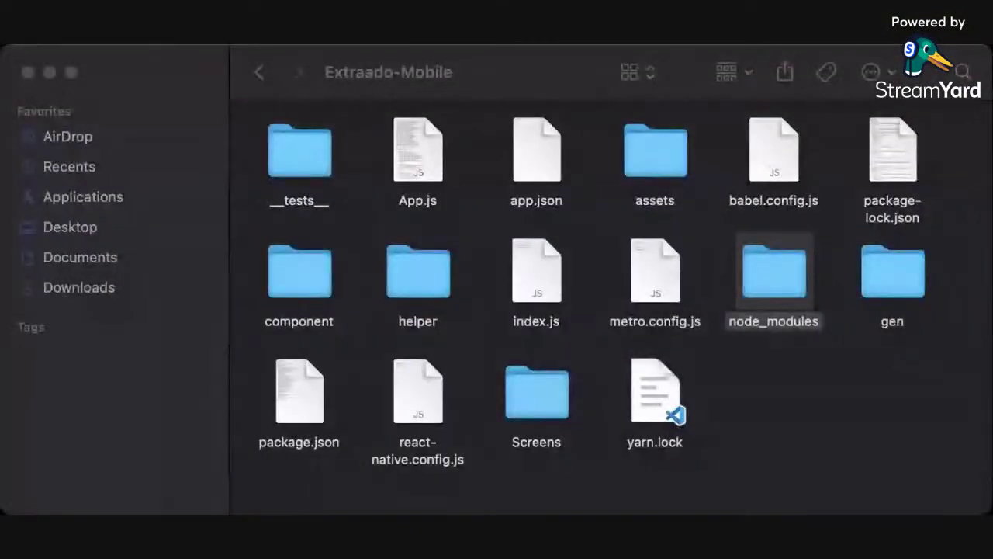
{"action": "left_click", "coordinate": [602, 87]}
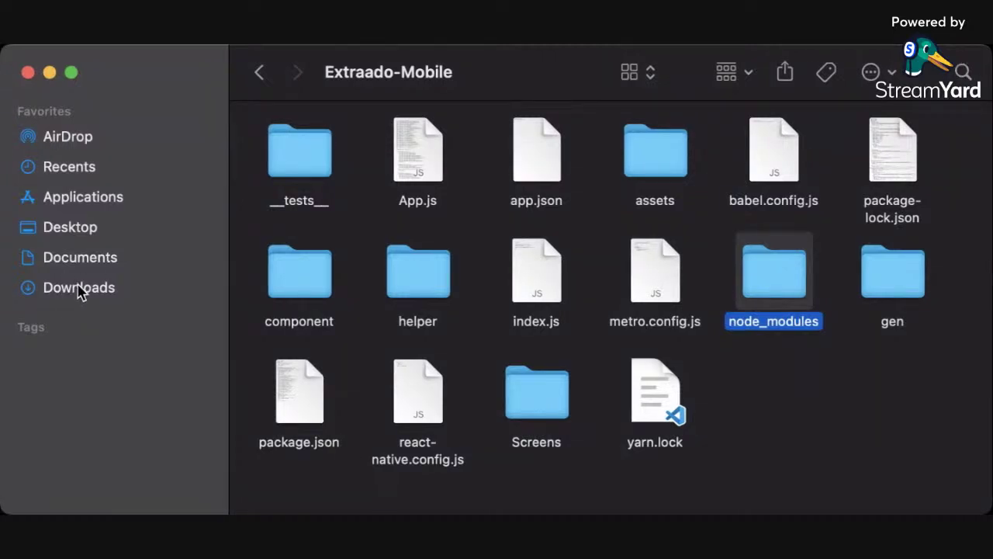
{"action": "left_click", "coordinate": [74, 233]}
{"action": "scroll", "coordinate": [729, 372], "scroll_direction": "down", "scroll_amount": 1}
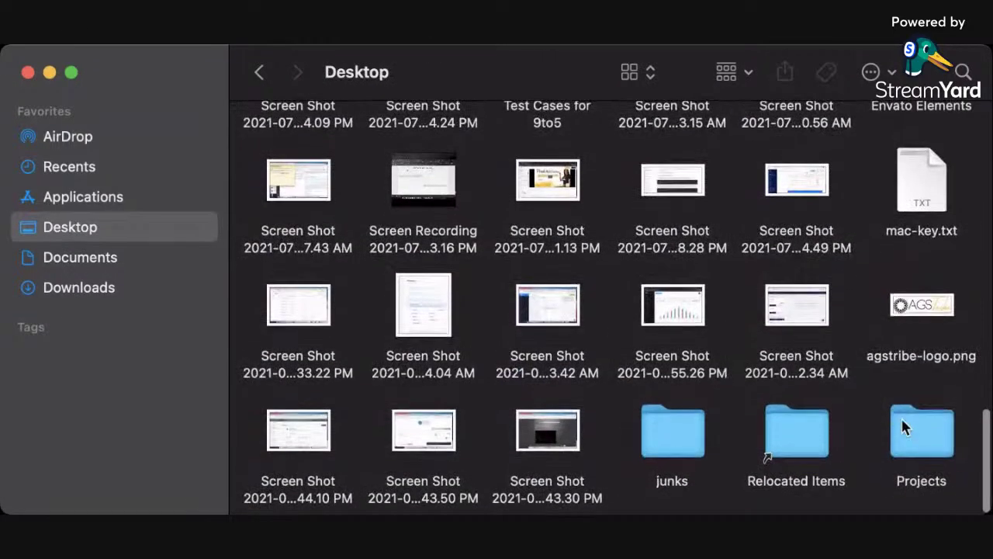
{"action": "double_click", "coordinate": [912, 431]}
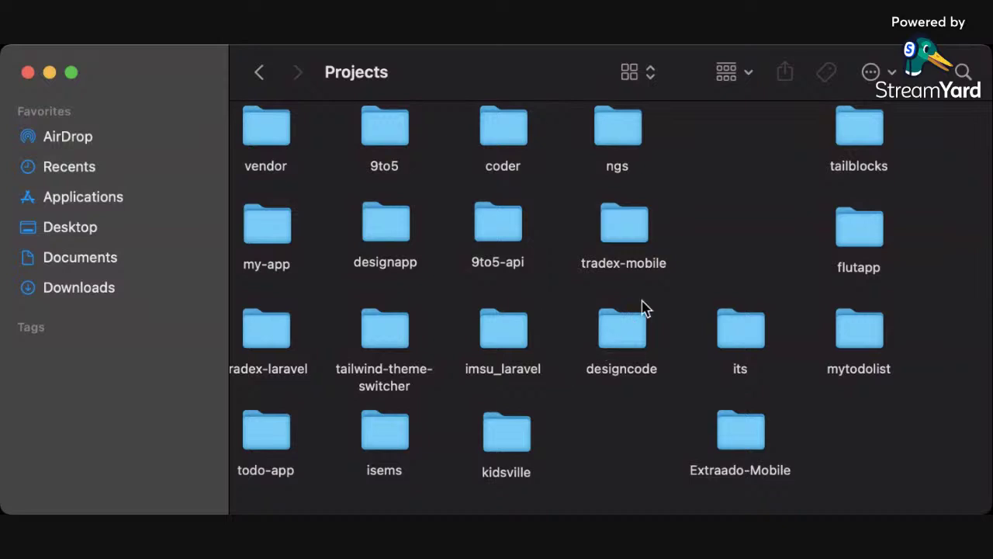
{"action": "left_click", "coordinate": [627, 331]}
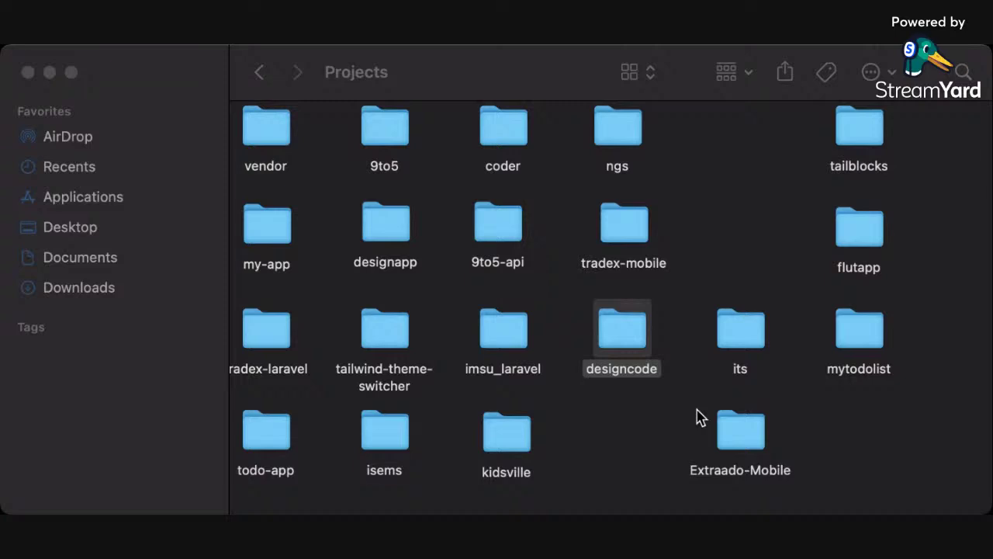
{"action": "left_click", "coordinate": [446, 67]}
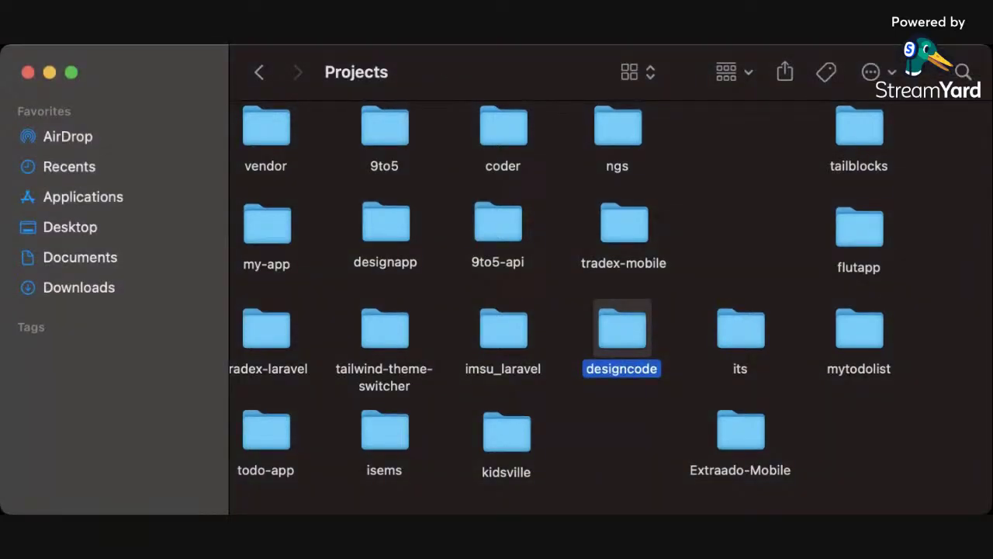
{"action": "key", "text": "super+Tab"}
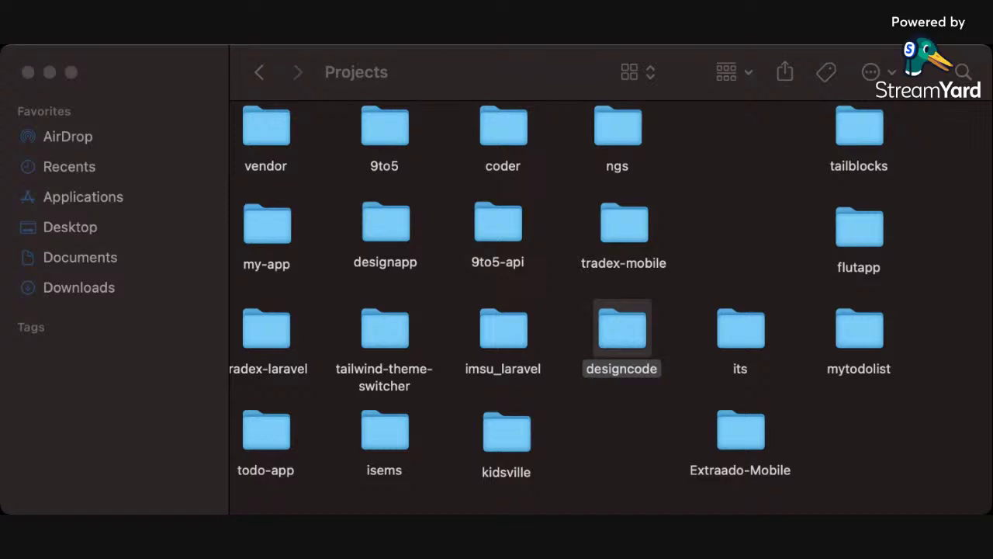
{"action": "left_click", "coordinate": [519, 85]}
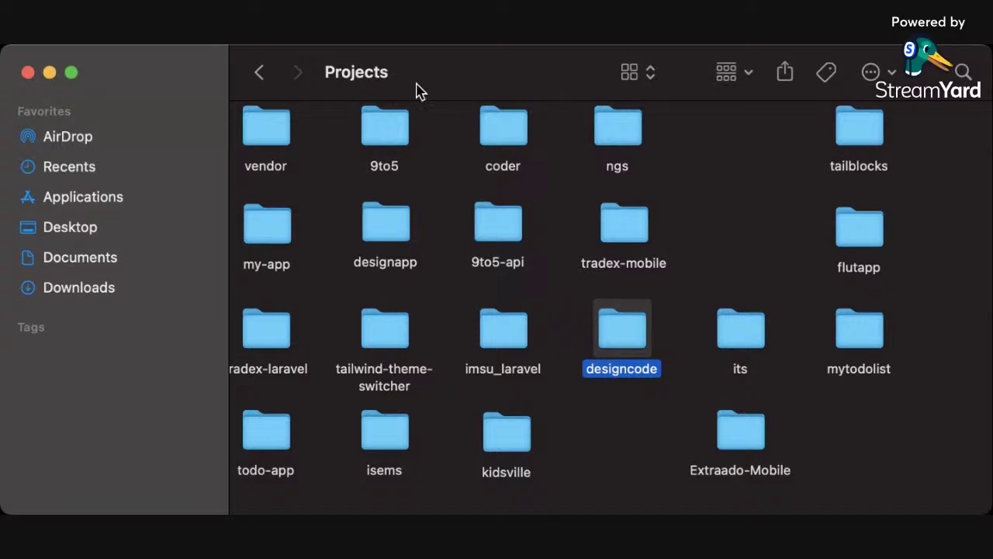
{"action": "left_click", "coordinate": [48, 73]}
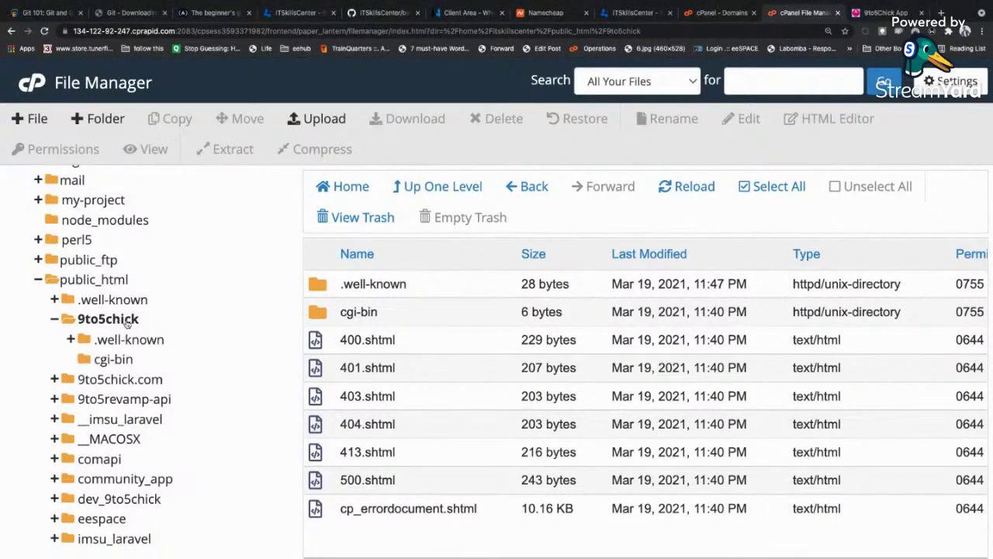
Upload designcode.zip from the Desktop's Projects folder into the server's public_html/9to5chick folder
{"action": "left_click", "coordinate": [327, 124]}
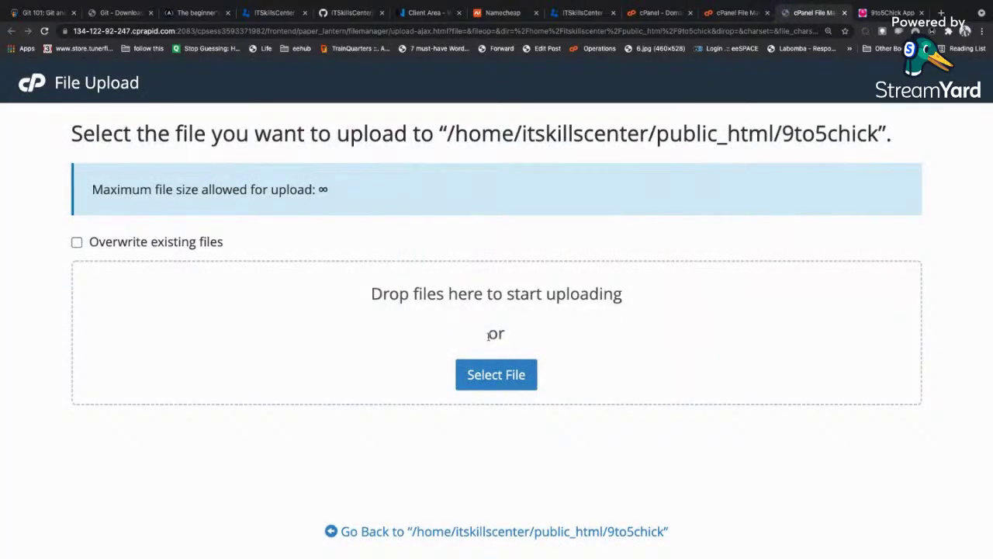
{"action": "left_click", "coordinate": [486, 375]}
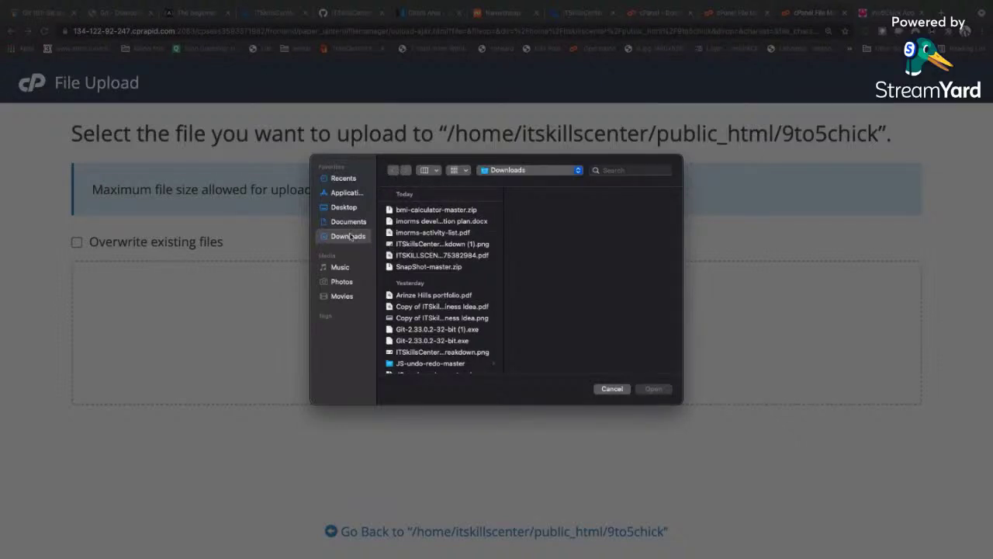
{"action": "left_click", "coordinate": [348, 209]}
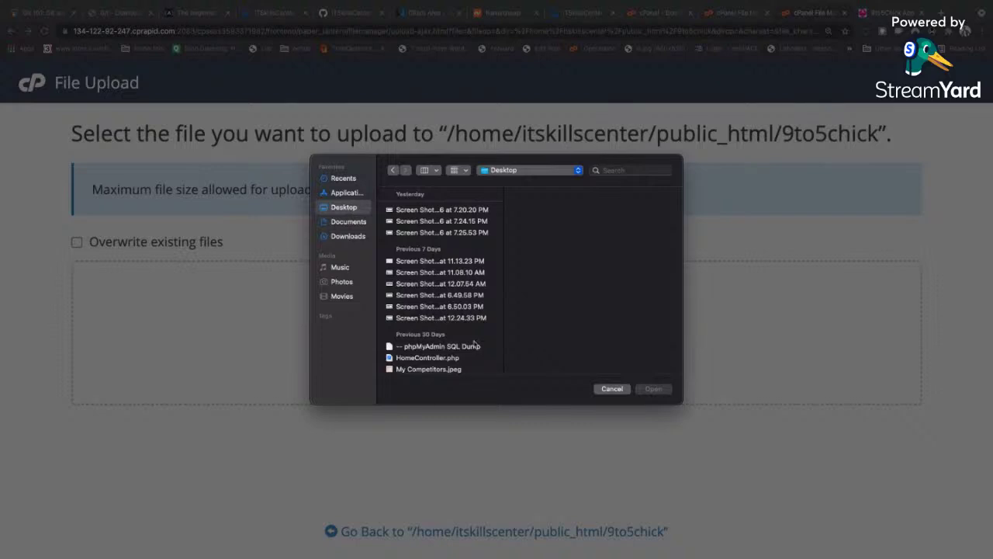
{"action": "scroll", "coordinate": [475, 344], "scroll_direction": "down", "scroll_amount": 15}
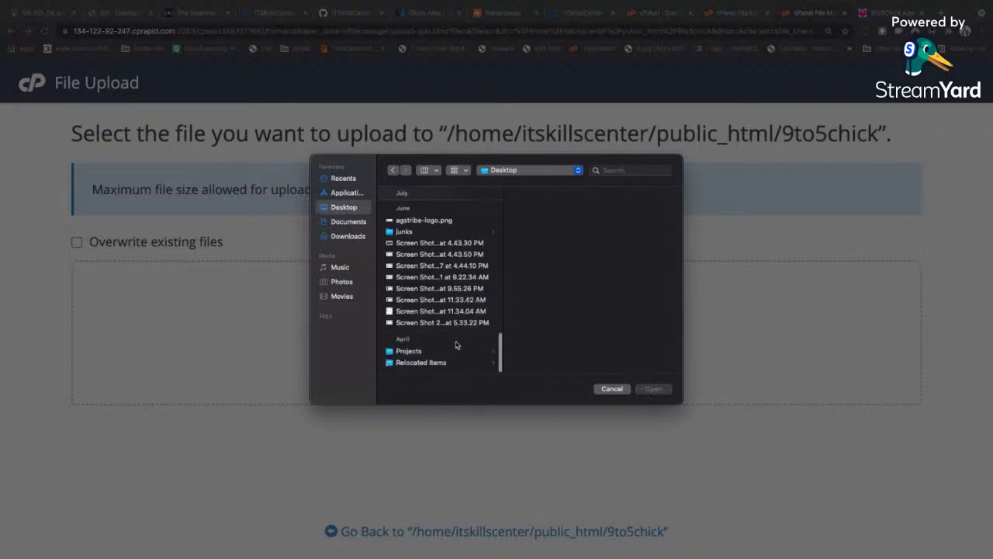
{"action": "left_click", "coordinate": [408, 353]}
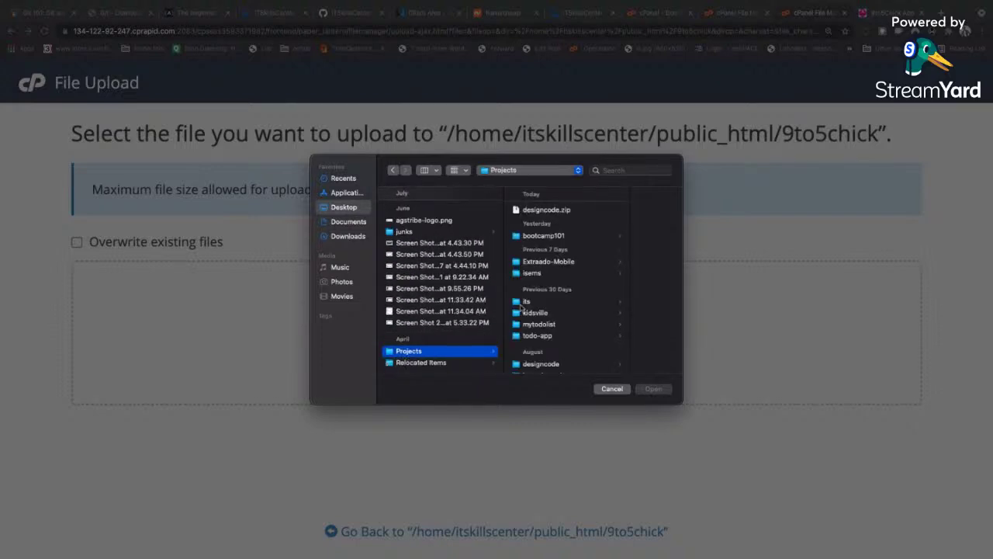
{"action": "left_click", "coordinate": [557, 214]}
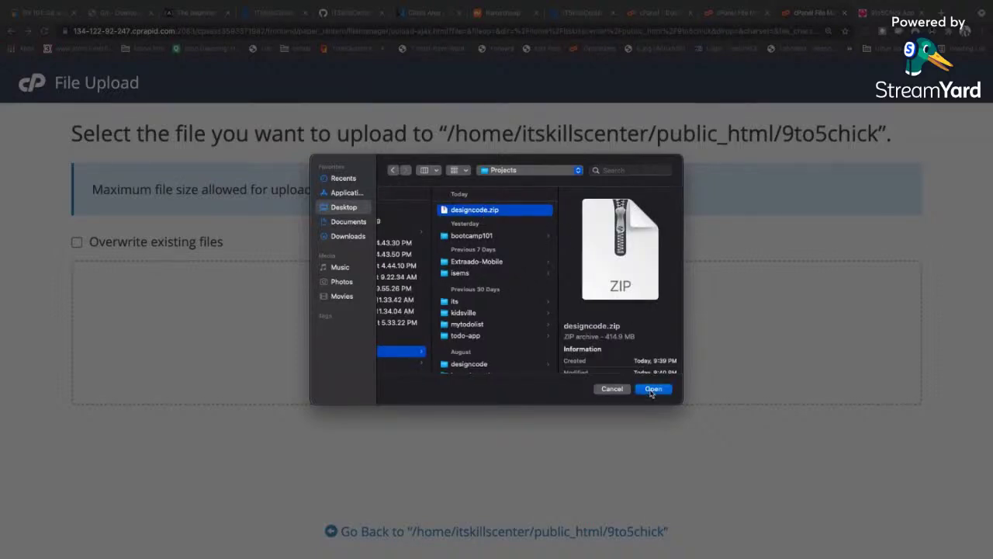
{"action": "left_click", "coordinate": [652, 389]}
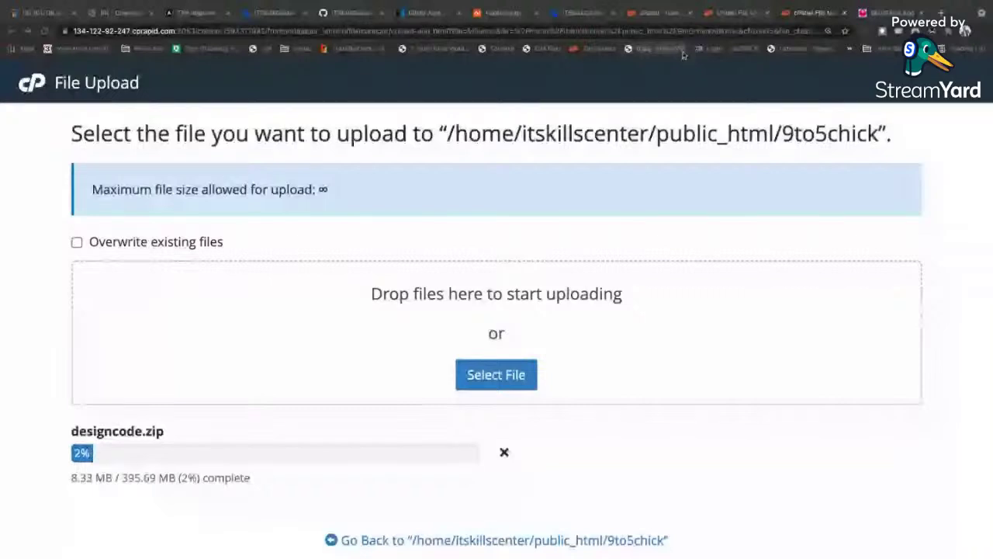
Return to the cPanel home page and open Server Information to look through the service statuses
{"action": "left_click", "coordinate": [730, 14]}
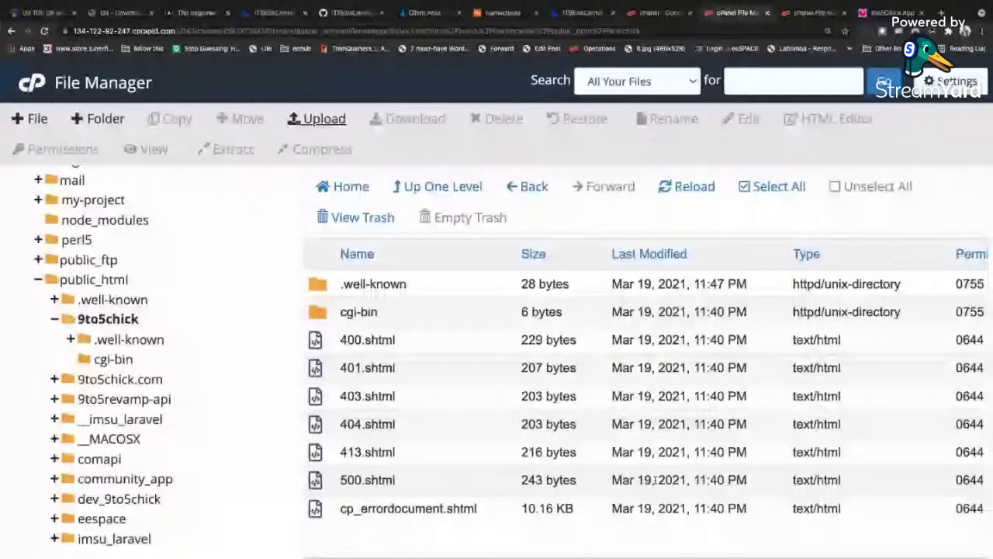
{"action": "key", "text": "ctrl+shift+Tab"}
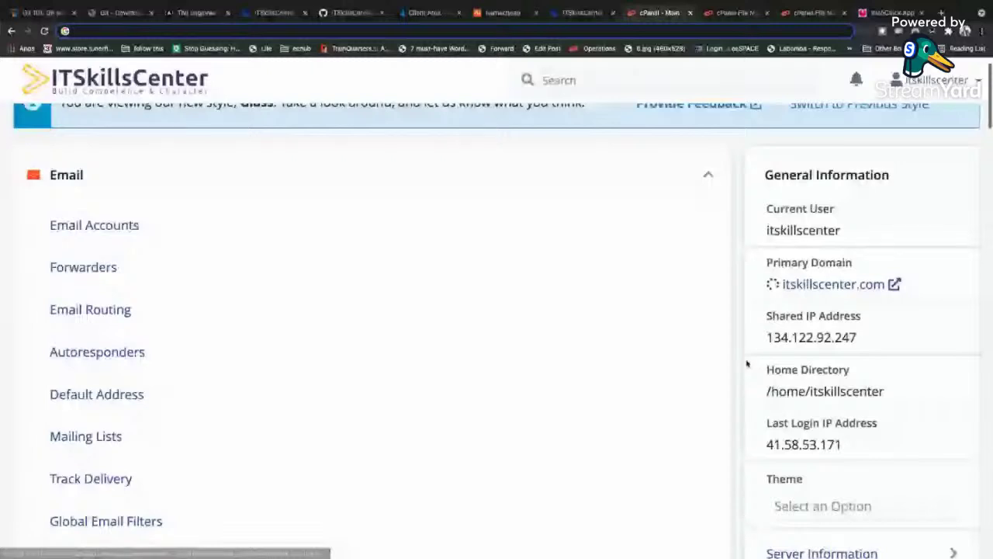
{"action": "scroll", "coordinate": [879, 399], "scroll_direction": "down", "scroll_amount": 3}
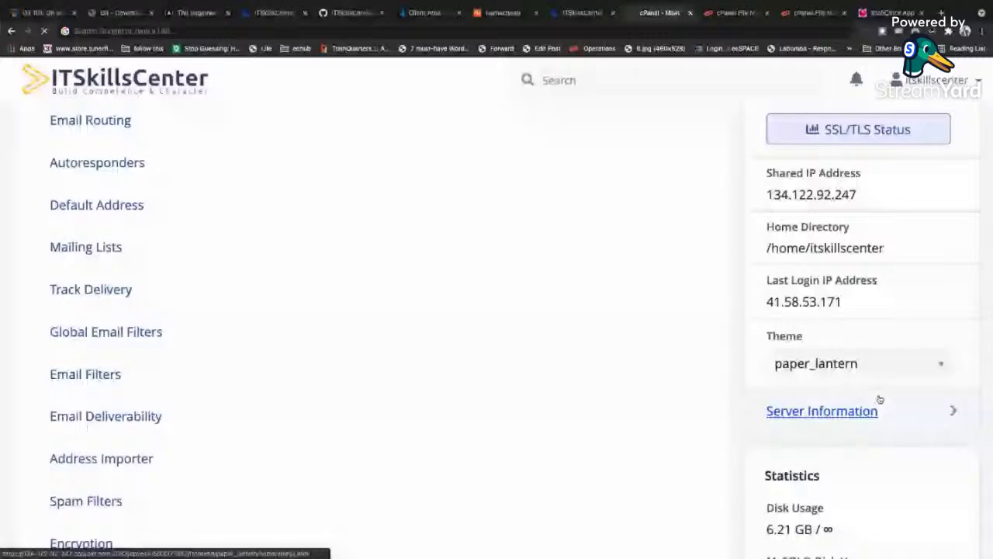
{"action": "scroll", "coordinate": [467, 301], "scroll_direction": "down", "scroll_amount": 5}
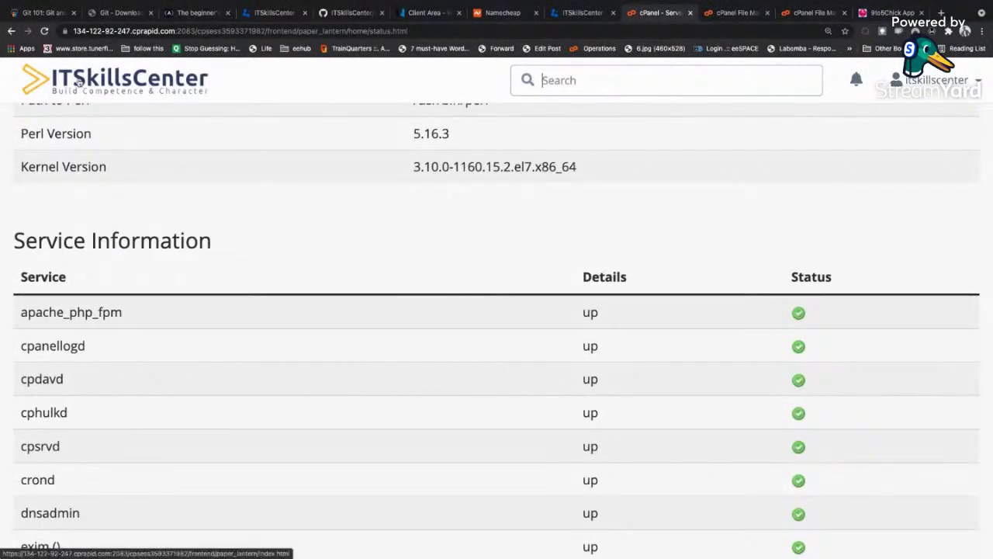
Go back to the cPanel home page and examine the account's general information, usage statistics and tool sections
{"action": "left_click", "coordinate": [11, 31]}
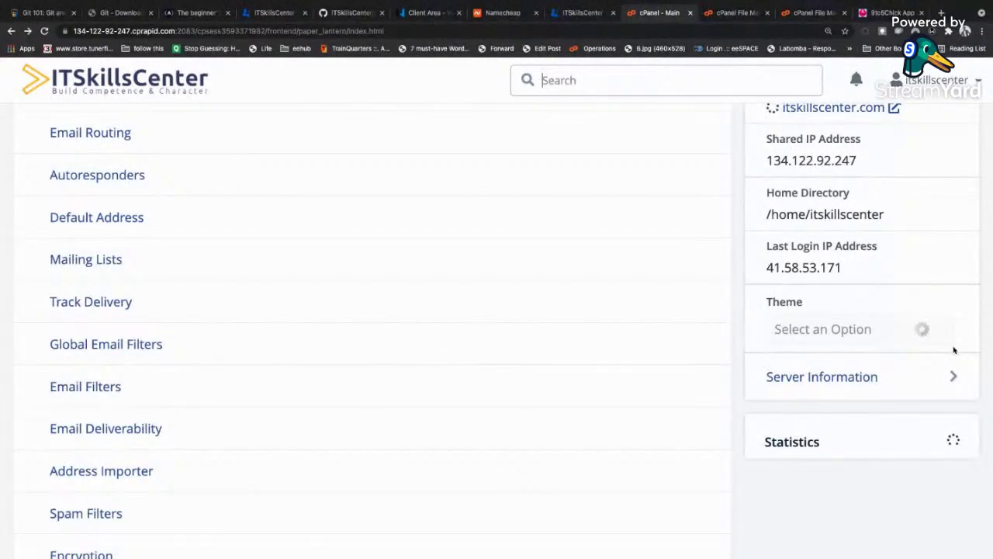
{"action": "scroll", "coordinate": [953, 380], "scroll_direction": "down", "scroll_amount": 2}
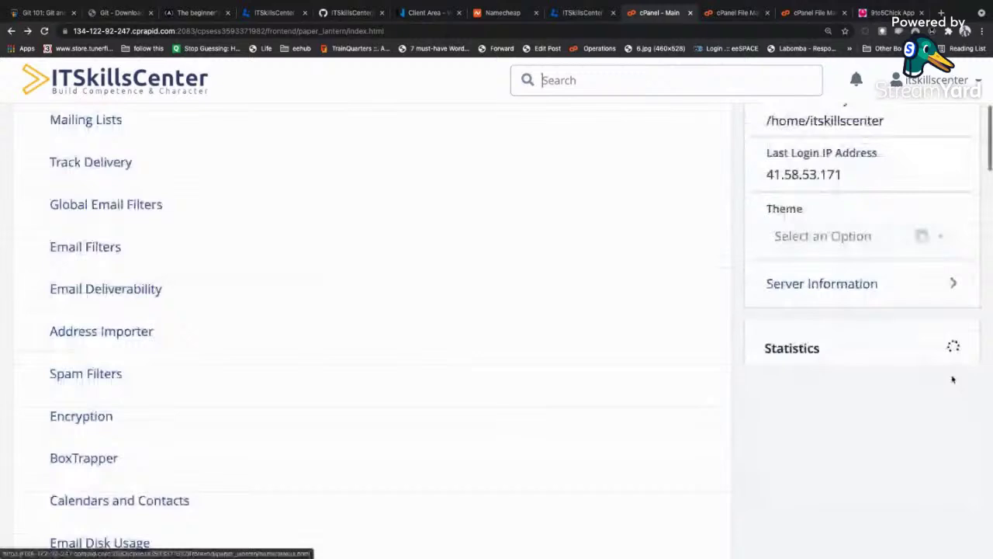
{"action": "scroll", "coordinate": [953, 380], "scroll_direction": "down", "scroll_amount": 3}
{"action": "scroll", "coordinate": [952, 379], "scroll_direction": "down", "scroll_amount": 5}
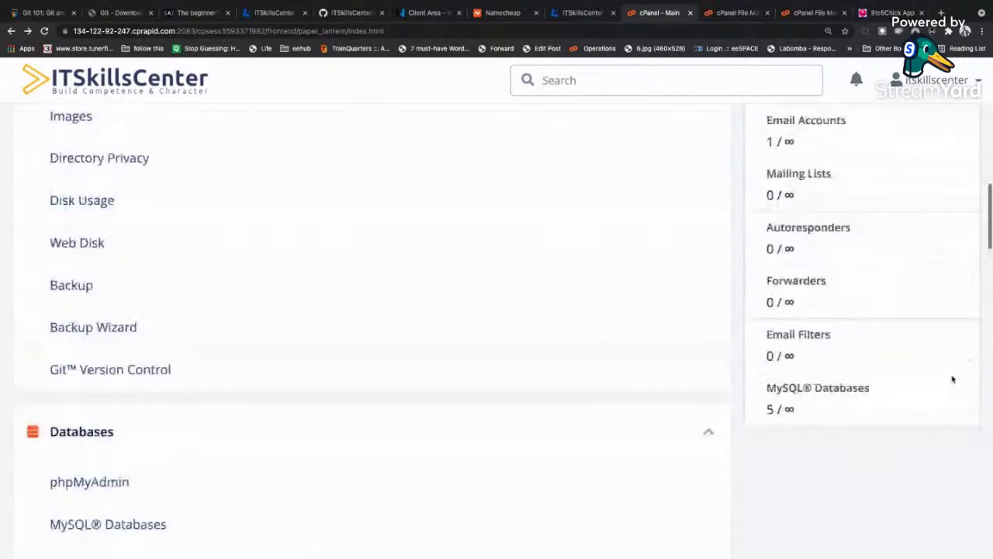
{"action": "scroll", "coordinate": [952, 379], "scroll_direction": "down", "scroll_amount": 3}
{"action": "scroll", "coordinate": [953, 379], "scroll_direction": "up", "scroll_amount": 3}
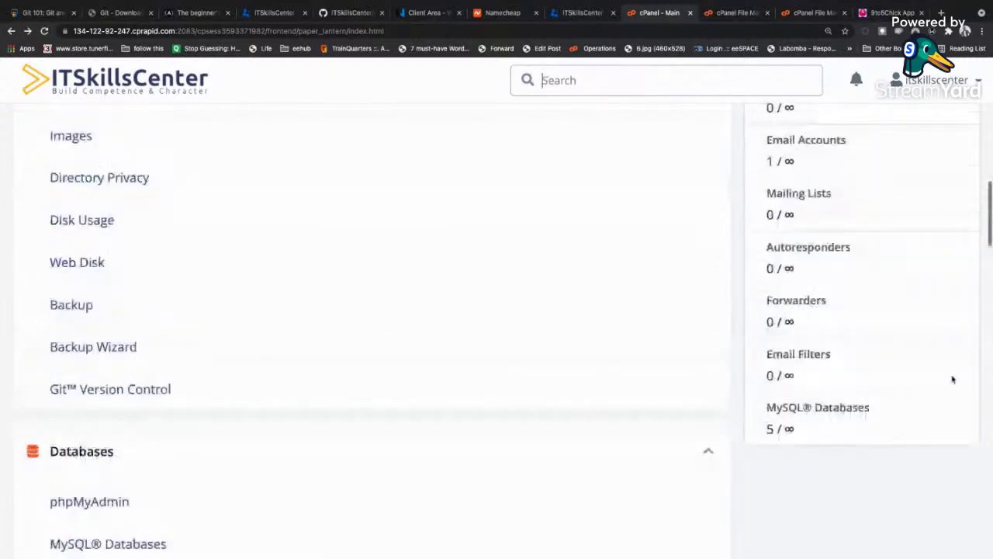
{"action": "scroll", "coordinate": [952, 380], "scroll_direction": "up", "scroll_amount": 4}
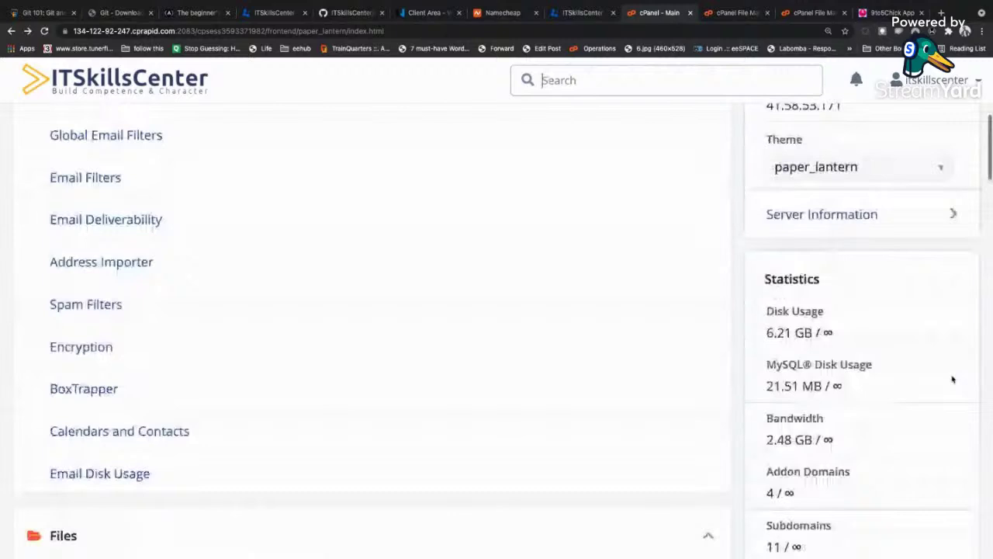
{"action": "scroll", "coordinate": [952, 379], "scroll_direction": "up", "scroll_amount": 5}
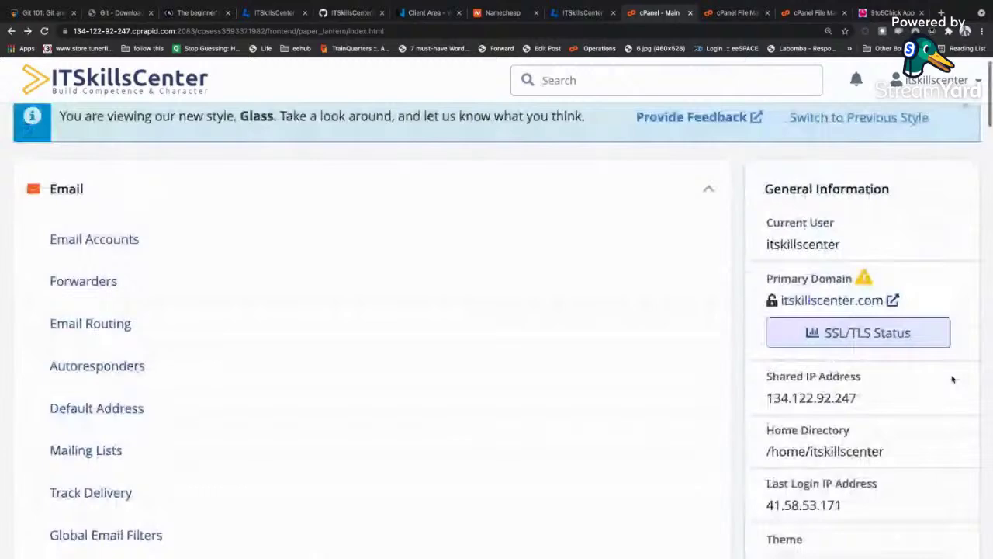
{"action": "scroll", "coordinate": [953, 379], "scroll_direction": "down", "scroll_amount": 15}
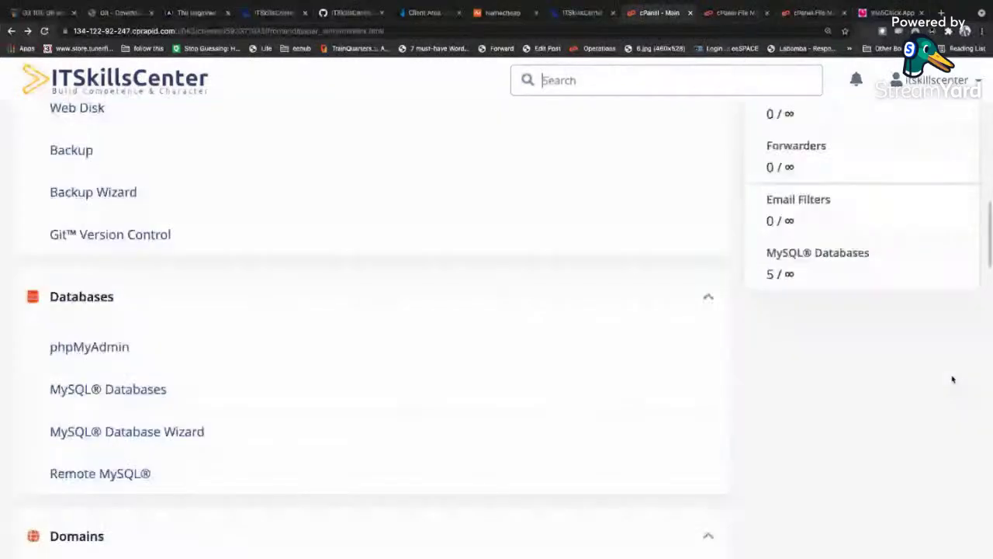
{"action": "scroll", "coordinate": [952, 378], "scroll_direction": "up", "scroll_amount": 15}
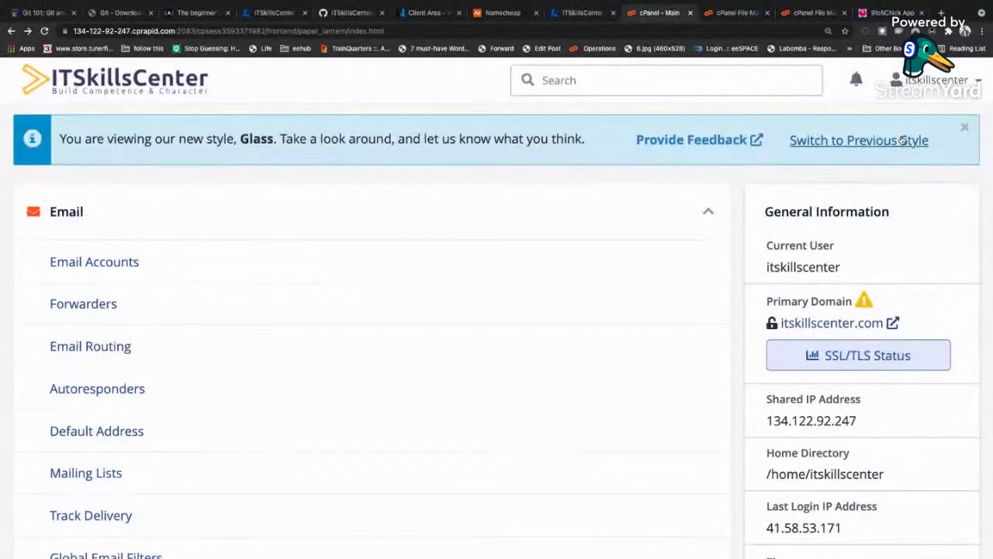
Switch cPanel from the Glass style to the previous style, and show its Files, Databases and Domains sections
{"action": "left_click", "coordinate": [908, 139]}
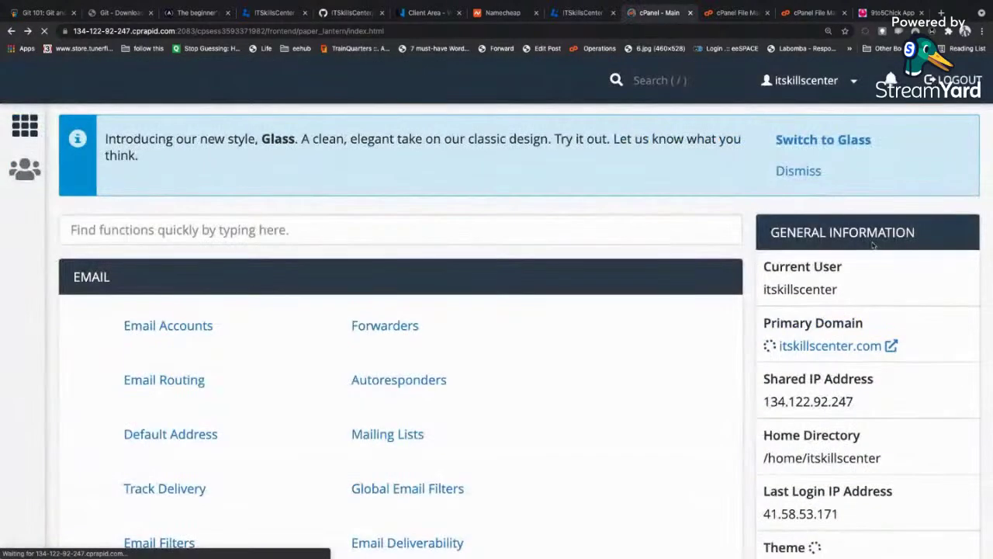
{"action": "scroll", "coordinate": [900, 310], "scroll_direction": "down", "scroll_amount": 1}
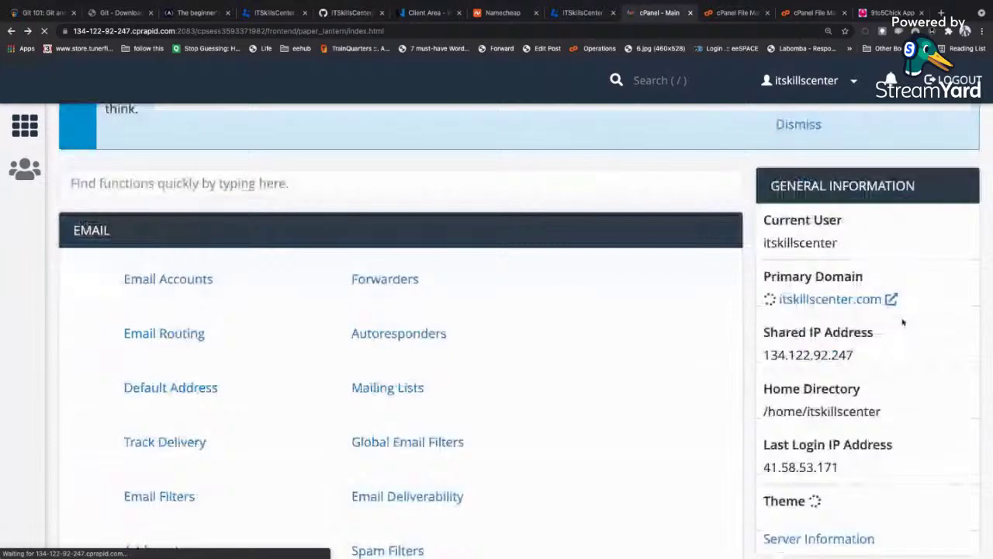
{"action": "scroll", "coordinate": [939, 381], "scroll_direction": "down", "scroll_amount": 8}
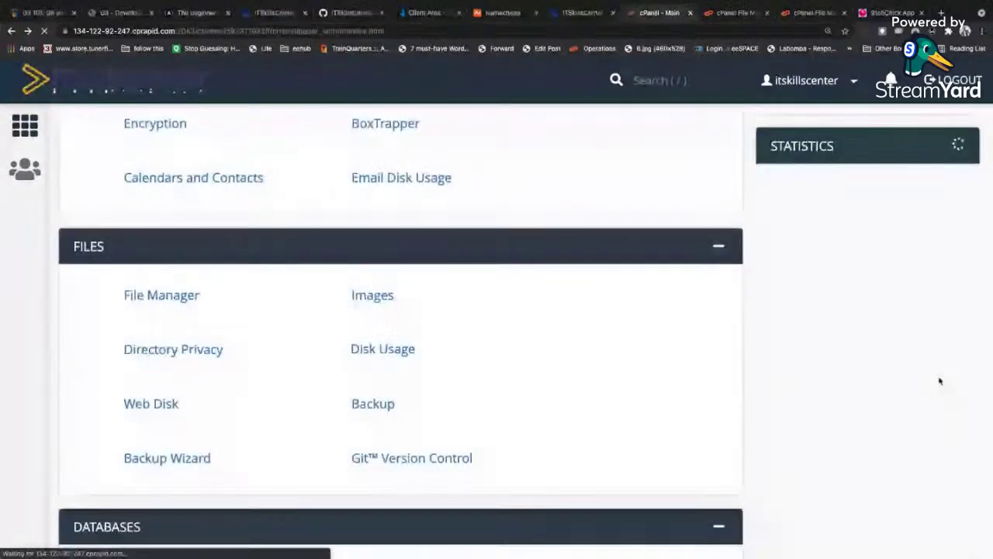
{"action": "scroll", "coordinate": [940, 380], "scroll_direction": "down", "scroll_amount": 4}
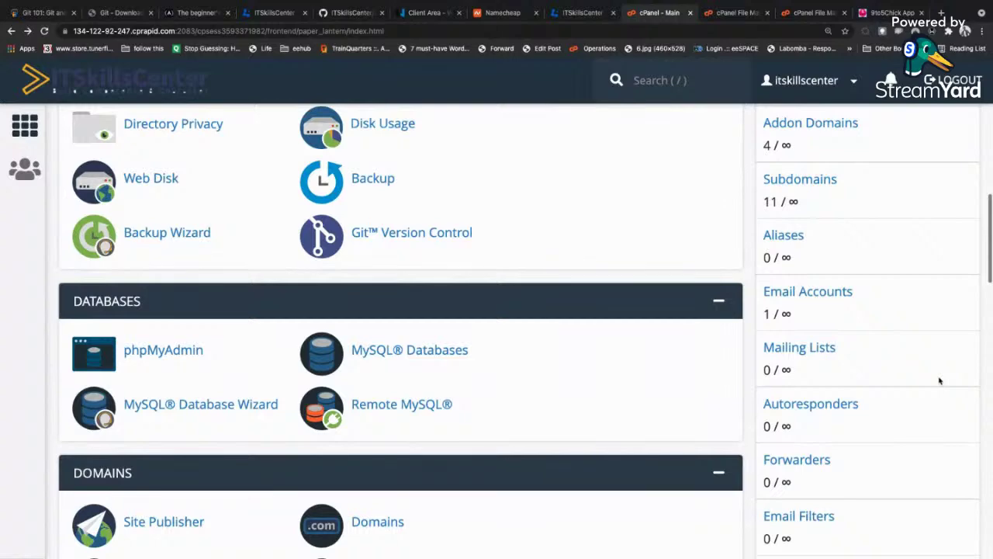
Examine cPanel's tool sections and general information, and review the domain's custom nameservers in the Whogohost client area
{"action": "scroll", "coordinate": [939, 381], "scroll_direction": "down", "scroll_amount": 7}
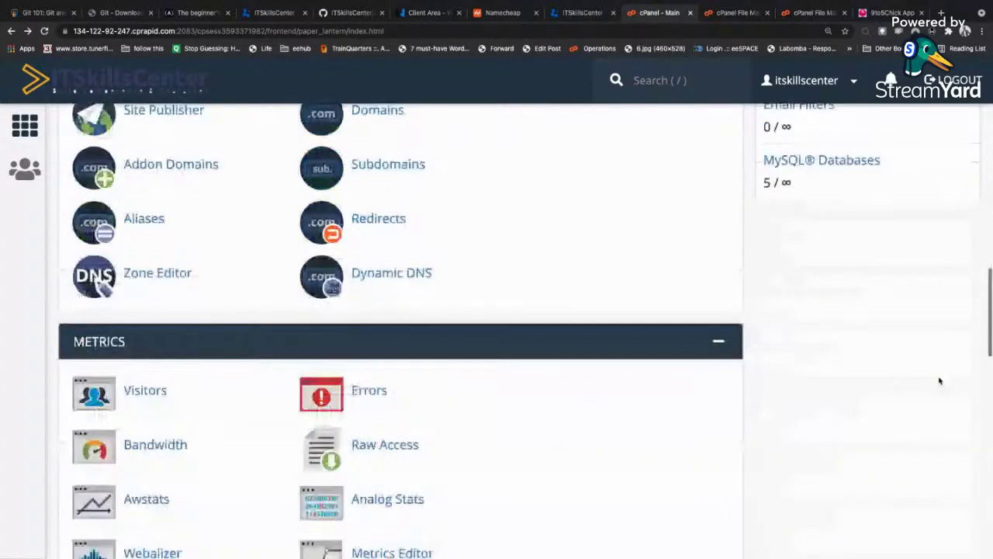
{"action": "scroll", "coordinate": [940, 381], "scroll_direction": "up", "scroll_amount": 10}
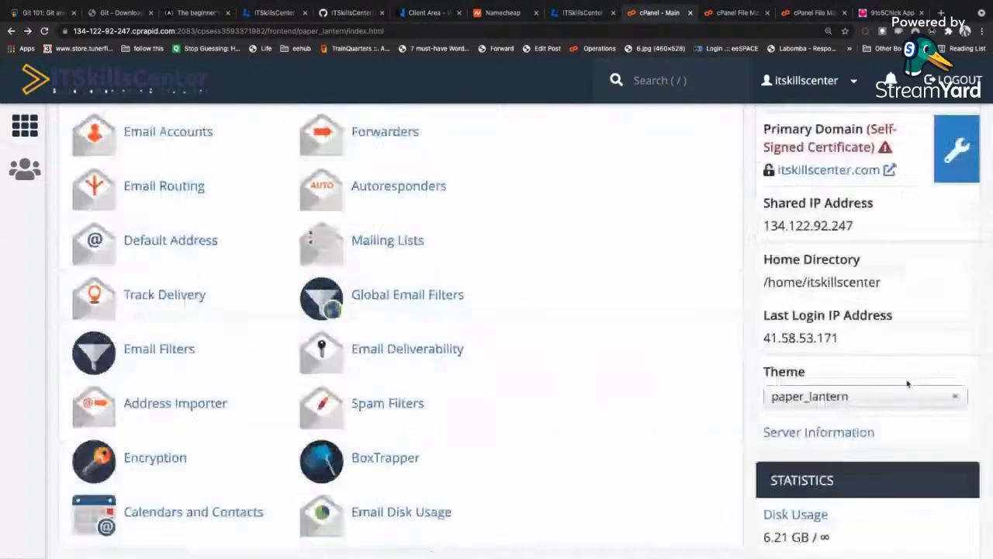
{"action": "scroll", "coordinate": [907, 383], "scroll_direction": "up", "scroll_amount": 3}
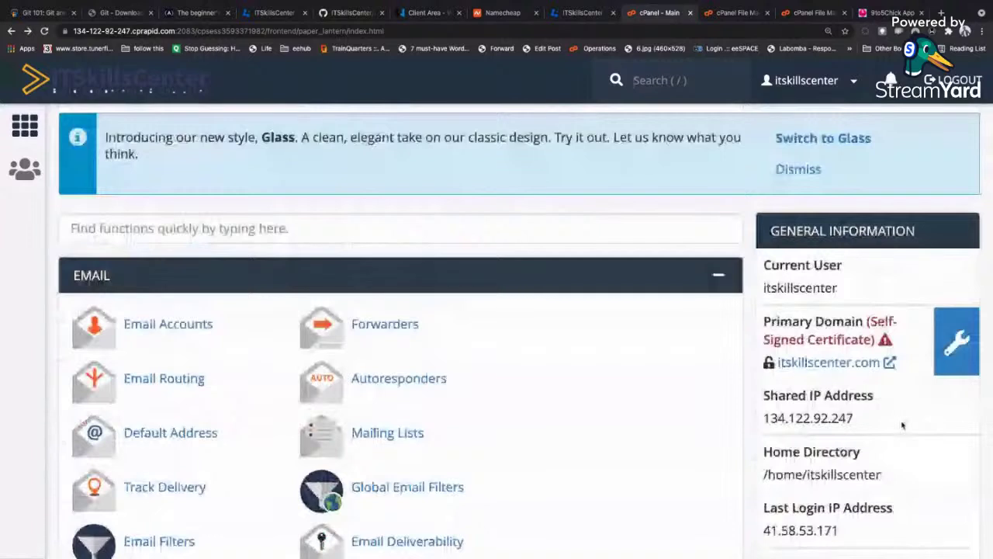
{"action": "scroll", "coordinate": [902, 425], "scroll_direction": "down", "scroll_amount": 3}
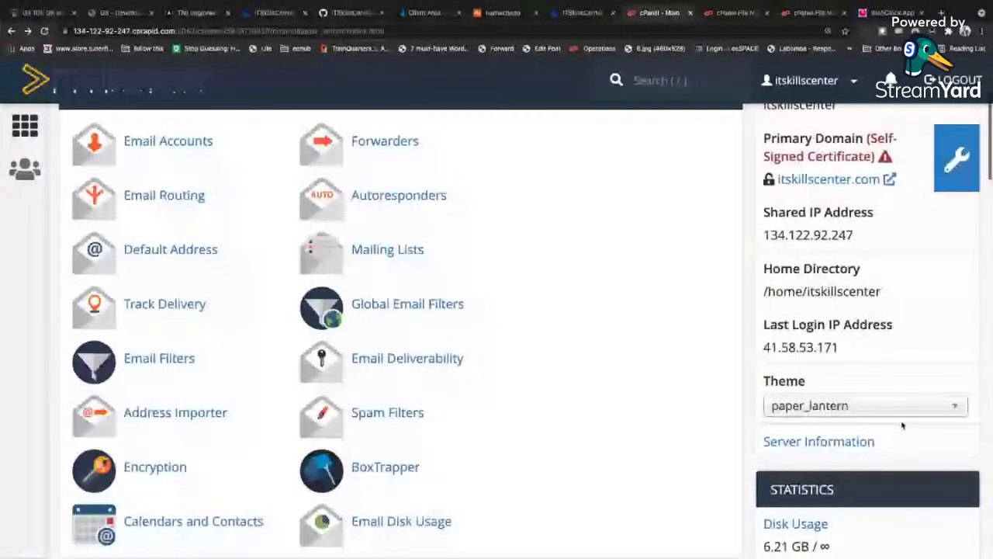
{"action": "scroll", "coordinate": [875, 321], "scroll_direction": "up", "scroll_amount": 1}
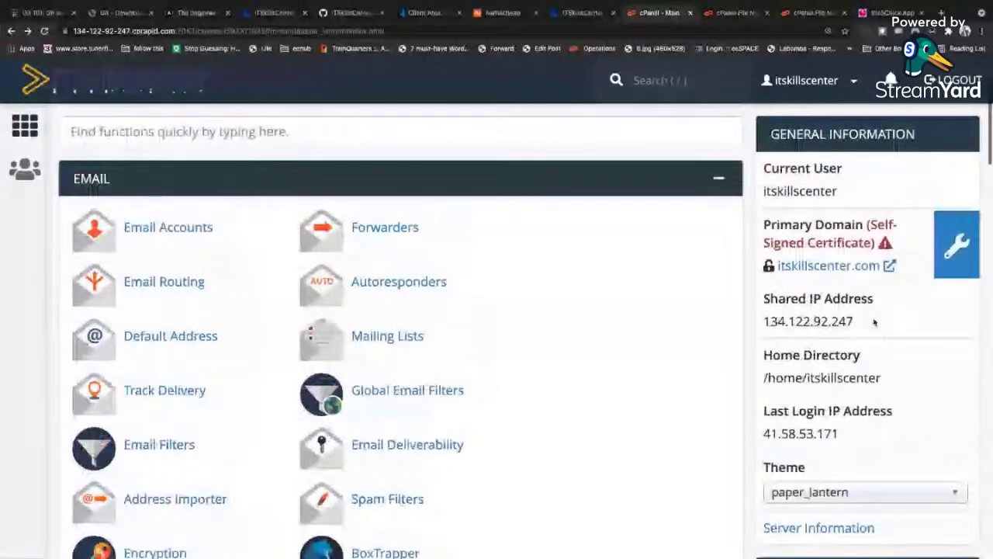
{"action": "scroll", "coordinate": [873, 321], "scroll_direction": "up", "scroll_amount": 1}
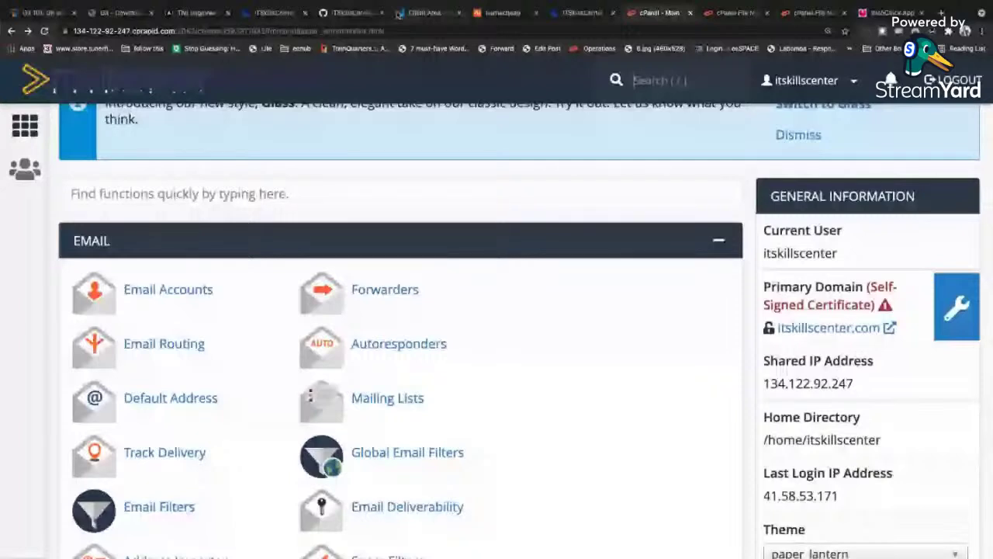
{"action": "left_click", "coordinate": [398, 14]}
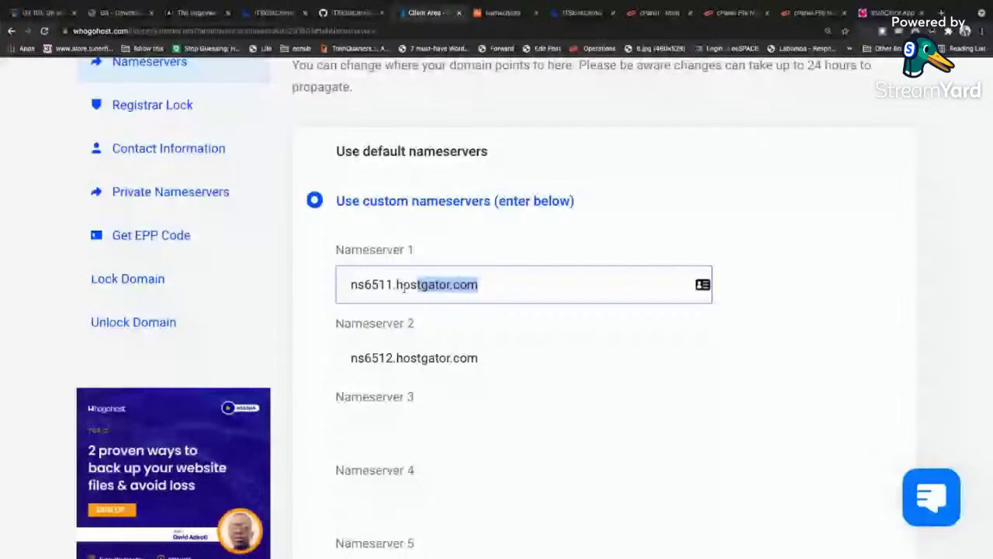
{"action": "left_click", "coordinate": [479, 288]}
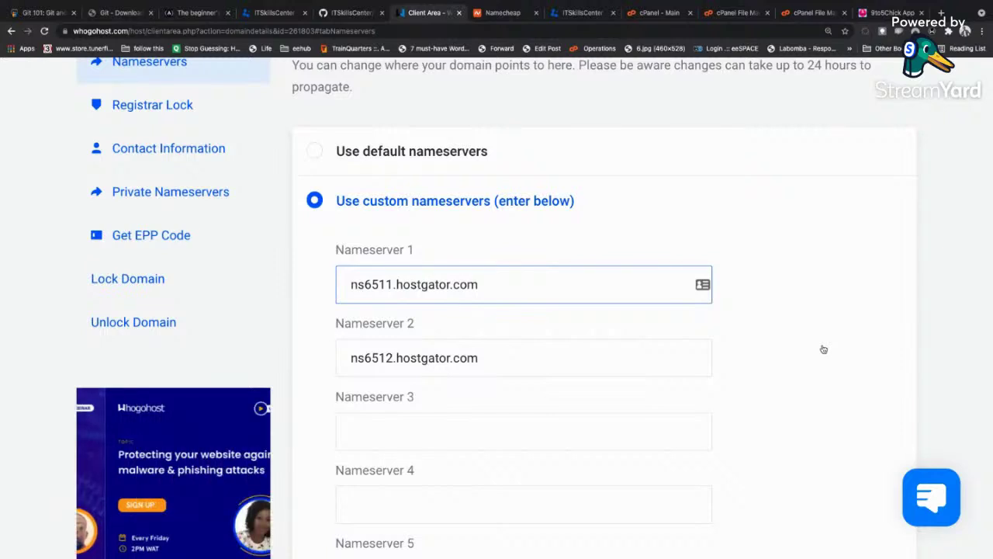
Cancel the running upload of designcode.zip to the server's public_html/9to5chick folder
{"action": "left_click", "coordinate": [803, 13]}
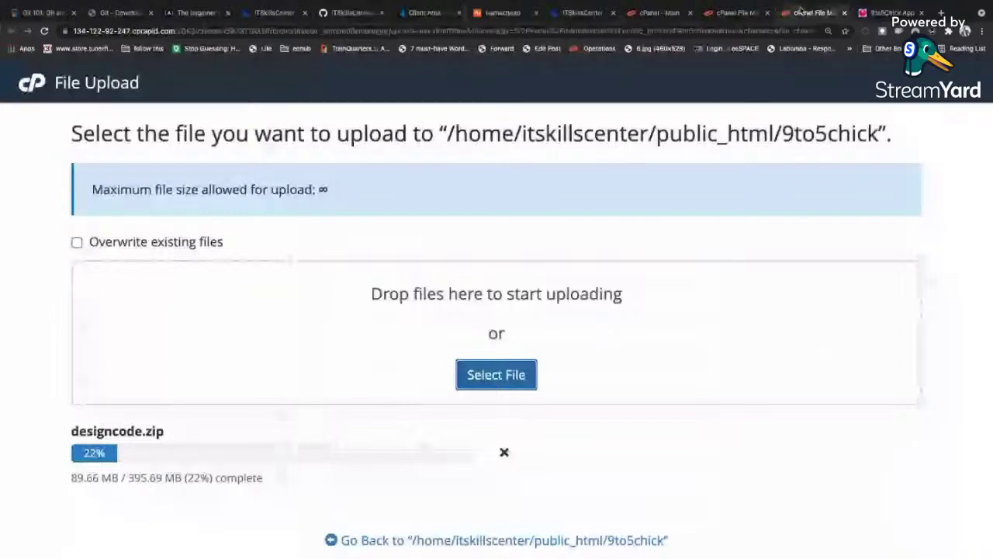
{"action": "left_click", "coordinate": [504, 451]}
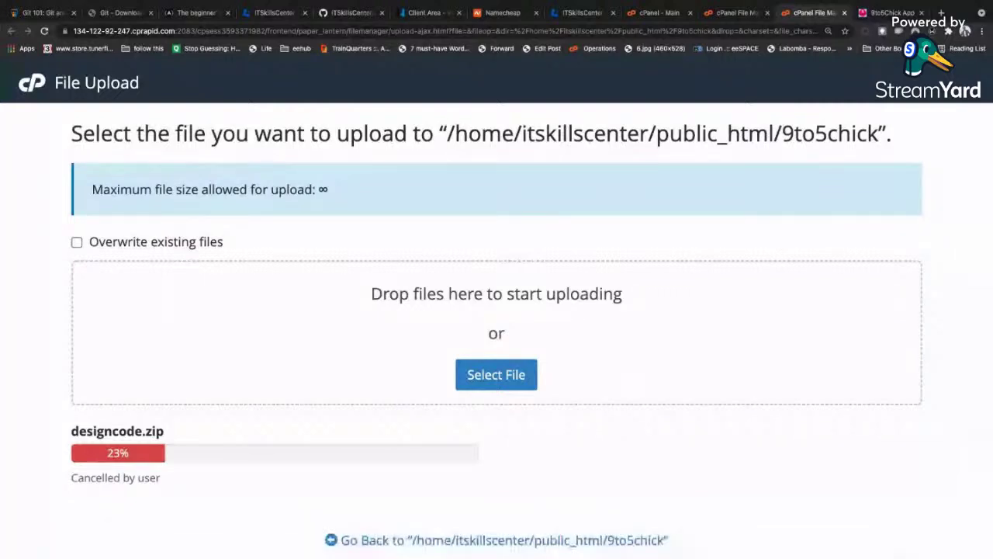
{"action": "mouse_move", "coordinate": [543, 545]}
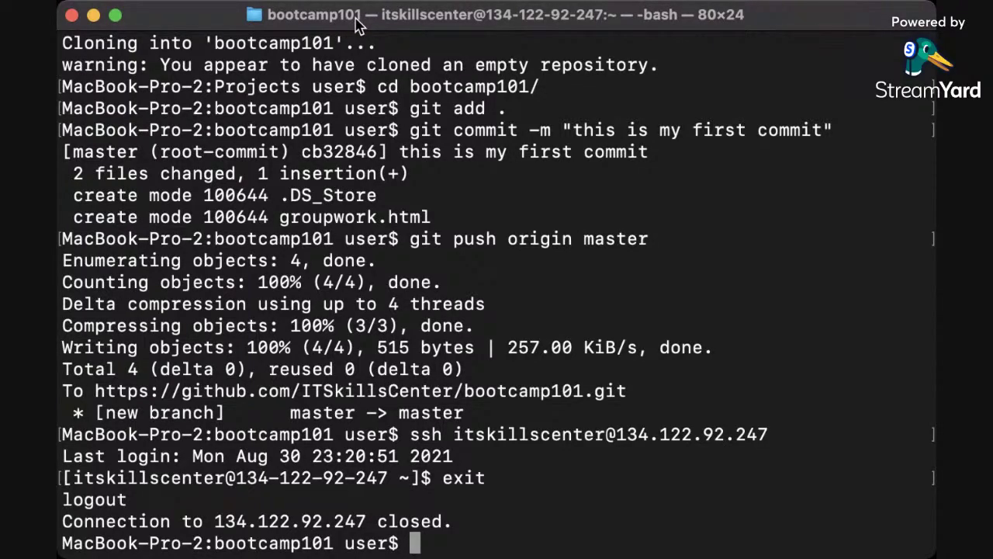
{"action": "key", "text": "Up"}
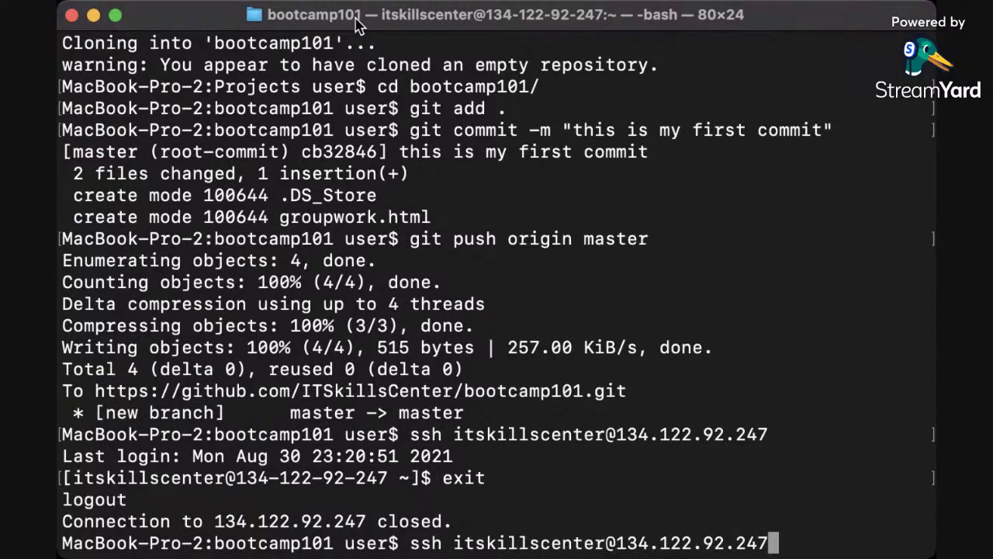
{"action": "key", "text": "Return"}
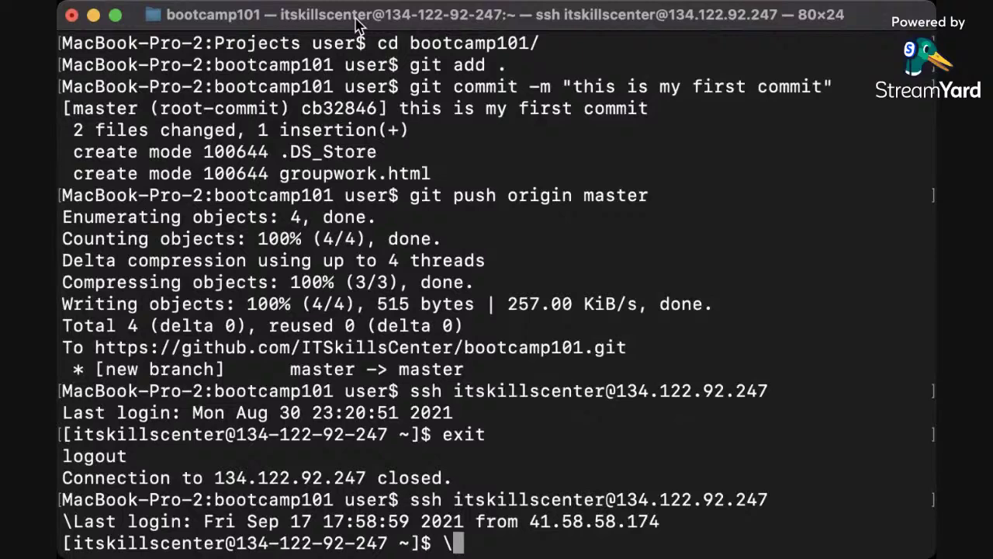
{"action": "type", "text": "\\ls"}
{"action": "key", "text": "Return"}
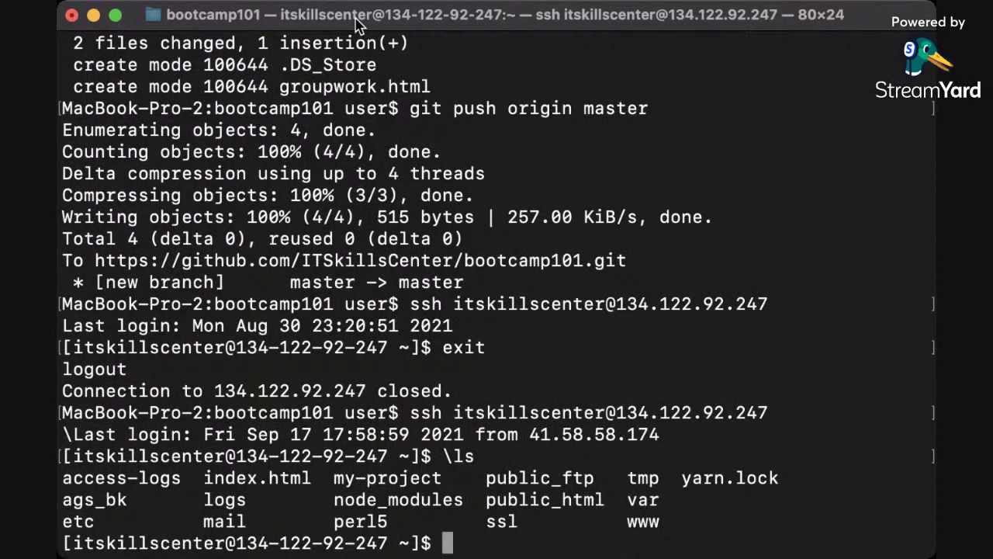
Change into the server's public_html directory and list its contents
{"action": "type", "text": "cd "}
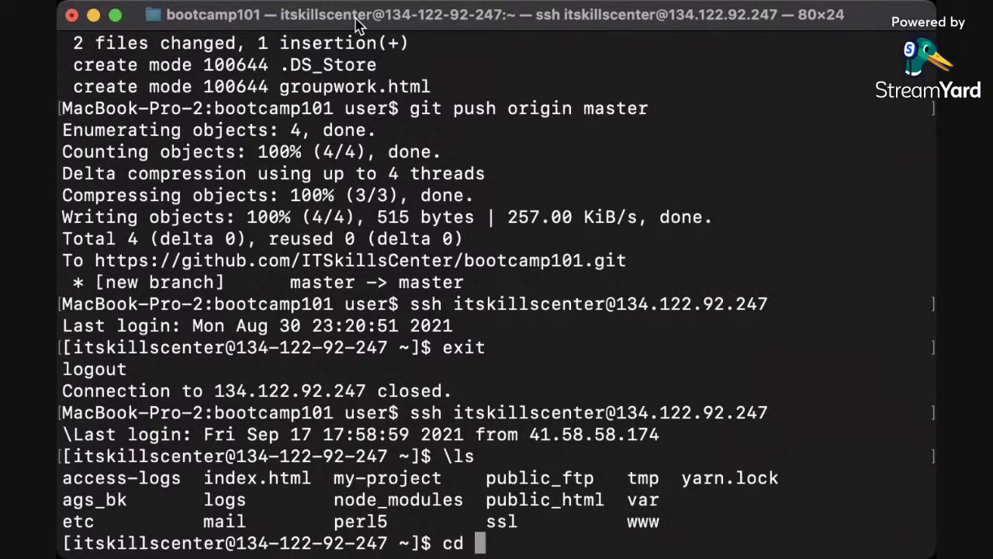
{"action": "type", "text": "publi"}
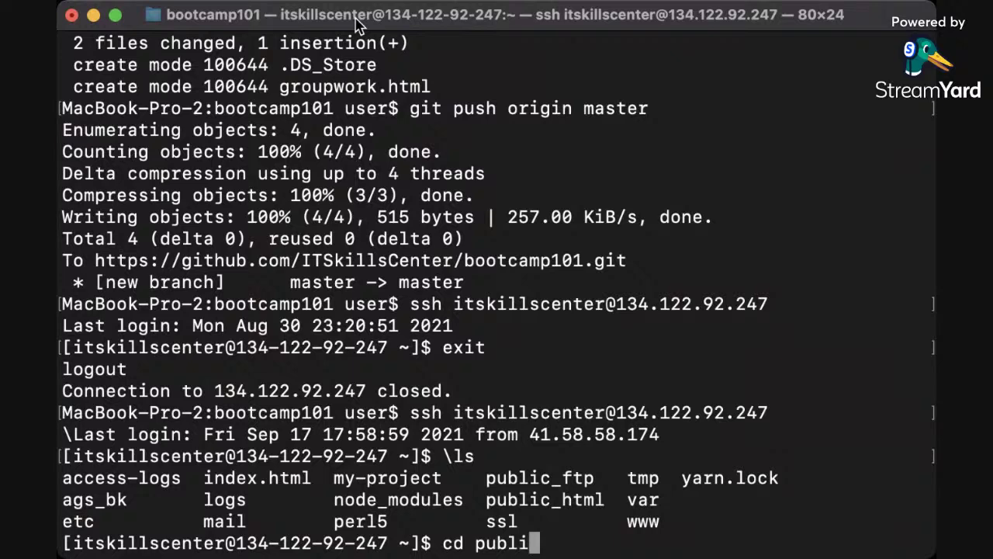
{"action": "type", "text": "c_html"}
{"action": "key", "text": "Return"}
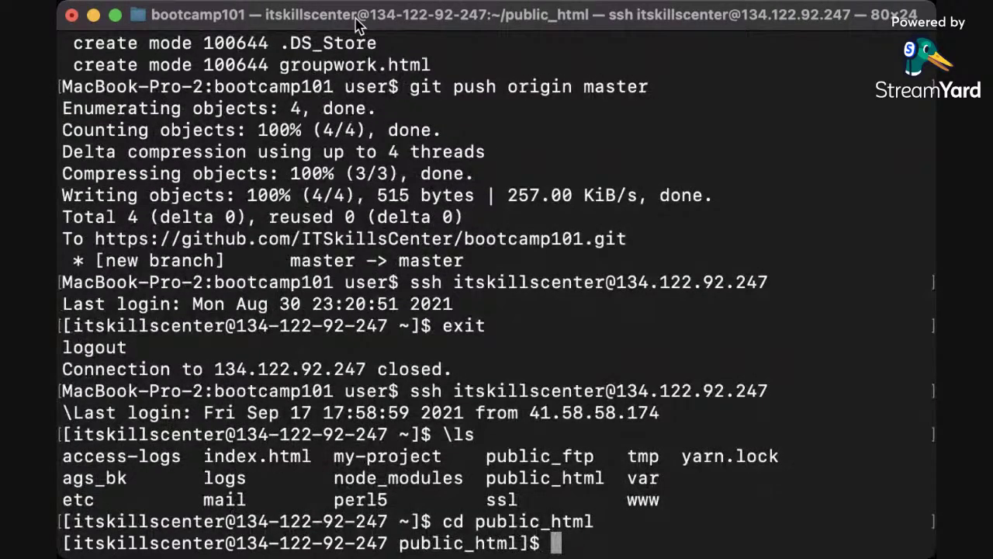
{"action": "type", "text": "ls"}
{"action": "key", "text": "Return"}
Change into the 9to5chick.com directory inside public_html
{"action": "type", "text": "cd "}
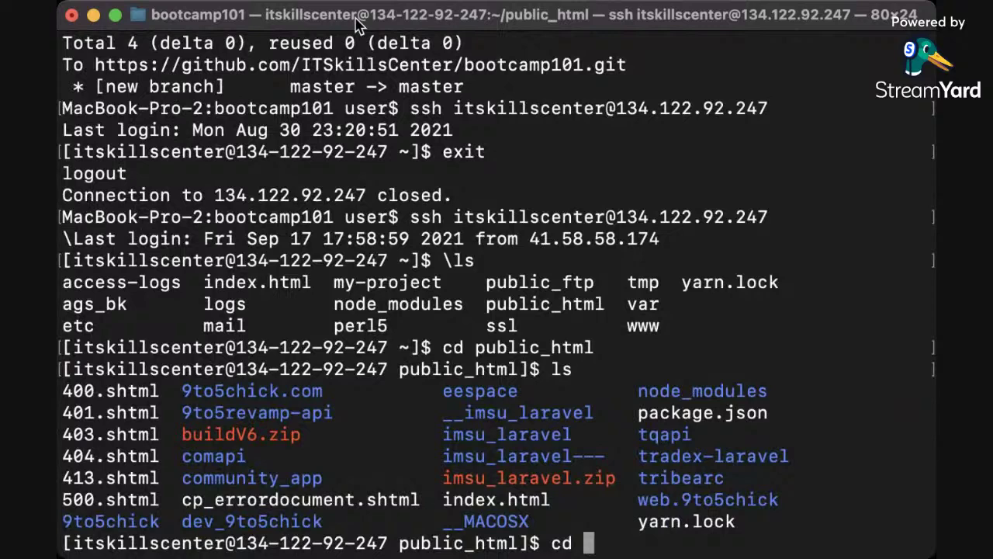
{"action": "type", "text": "9to5chick.com"}
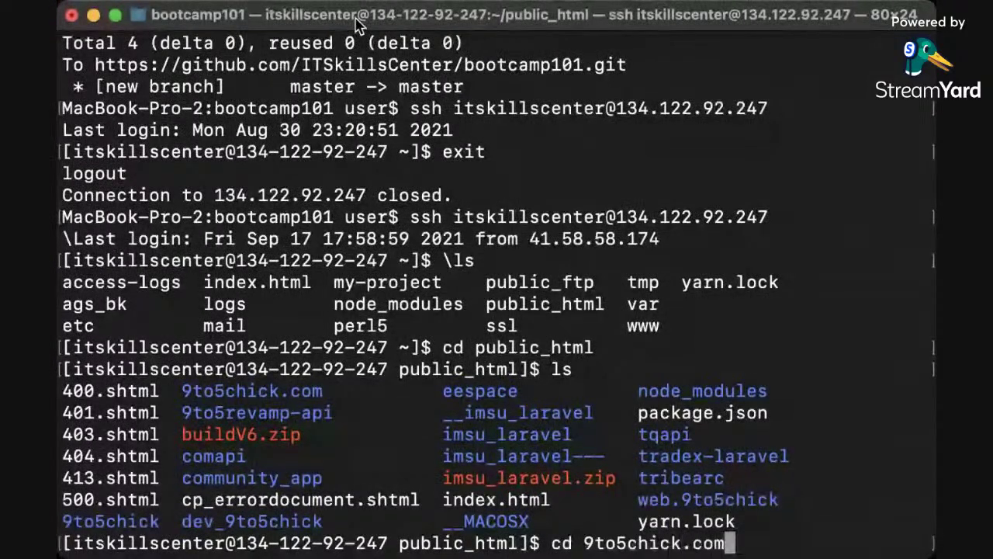
{"action": "key", "text": "Return"}
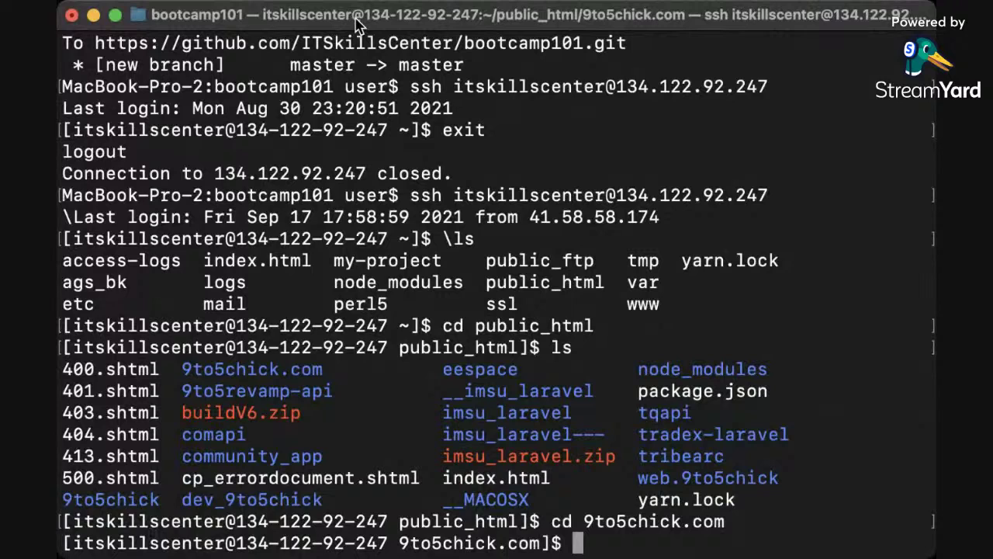
Draft a git pull command at the prompt without running it, and replace it with git clone
{"action": "type", "text": "git pull"}
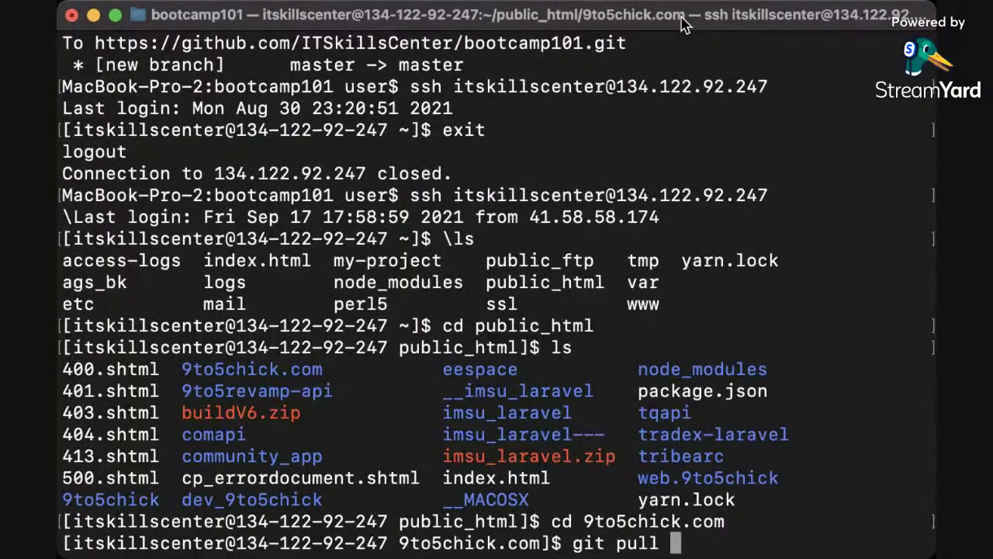
{"action": "key", "text": "BackSpace"}
{"action": "key", "text": "BackSpace"}
{"action": "key", "text": "BackSpace"}
{"action": "key", "text": "BackSpace"}
{"action": "key", "text": "BackSpace"}
{"action": "key", "text": "BackSpace"}
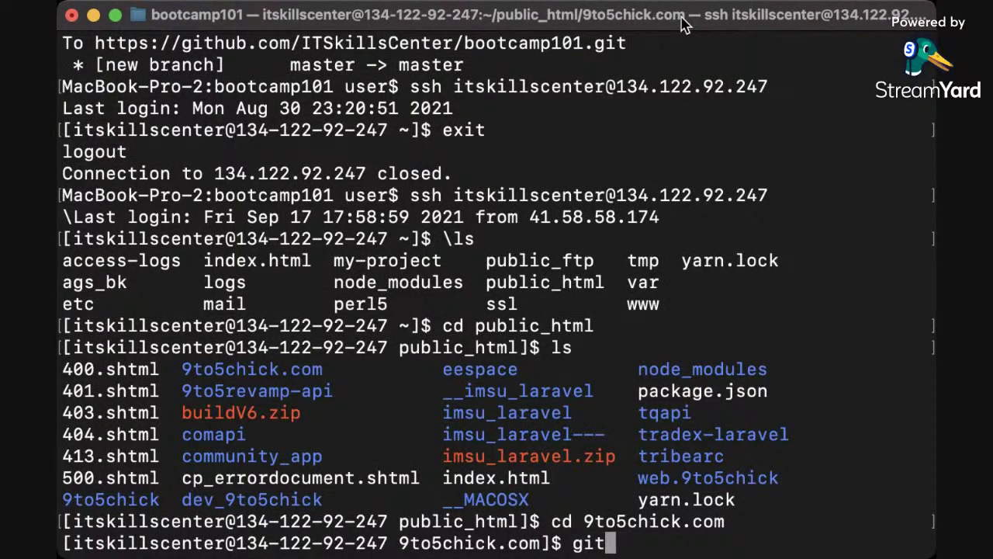
{"action": "type", "text": "clone"}
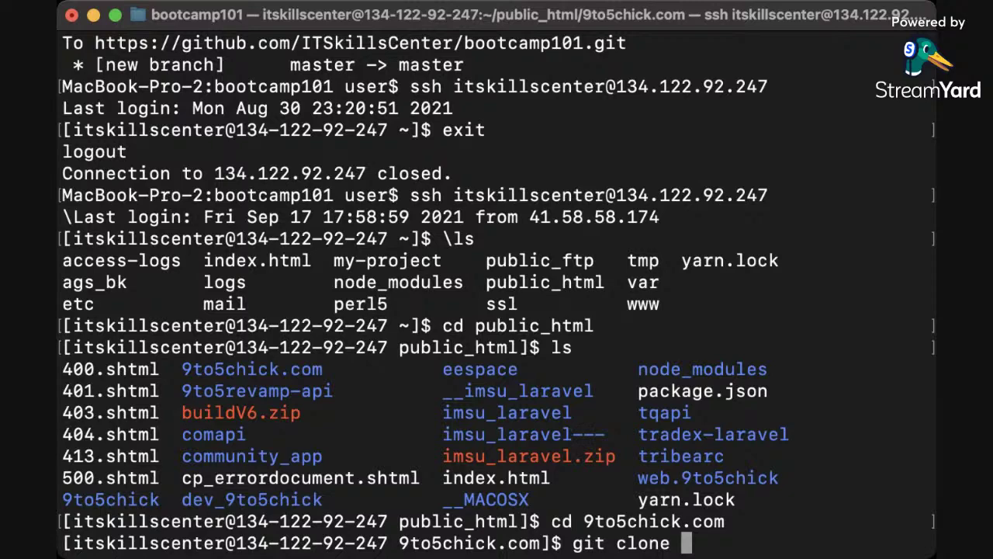
{"action": "key", "text": "super+Tab"}
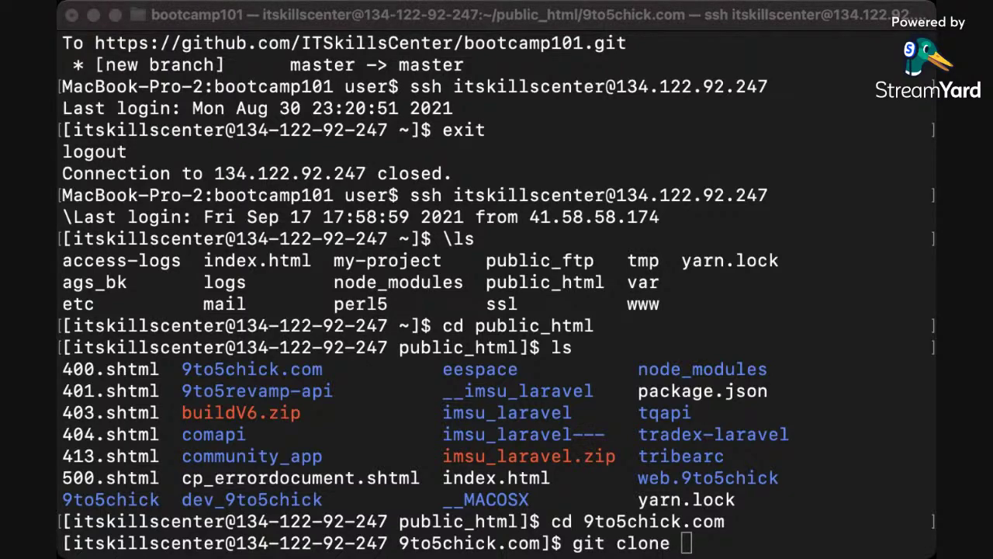
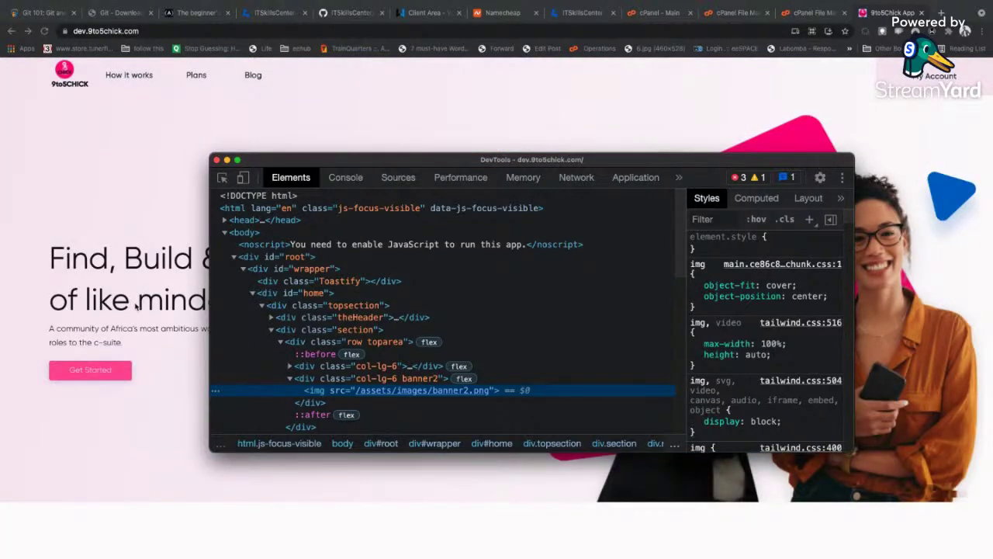
Enlarge the DevTools text for dev.9to5chick.com and show its network requests in a taller window
{"action": "key", "text": "super+equal"}
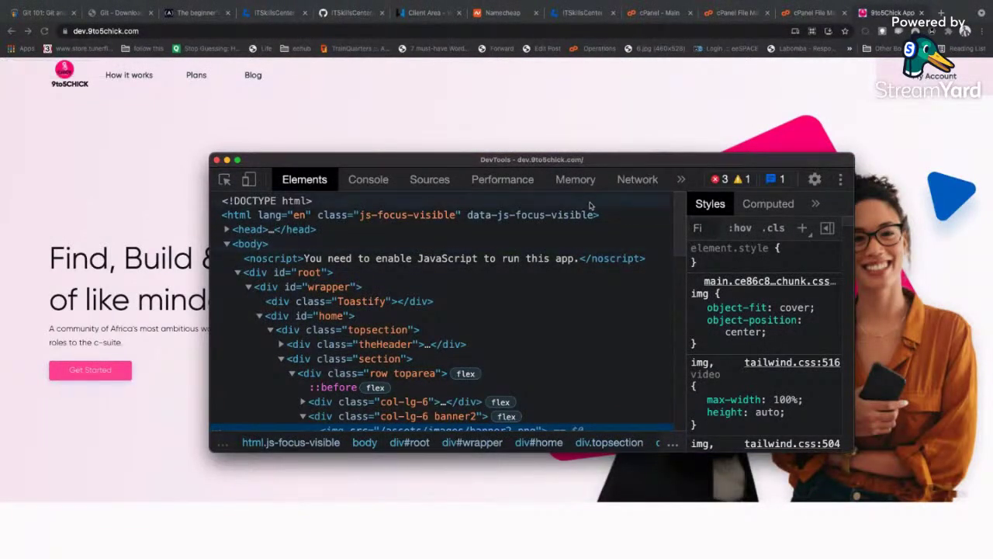
{"action": "left_click", "coordinate": [623, 183]}
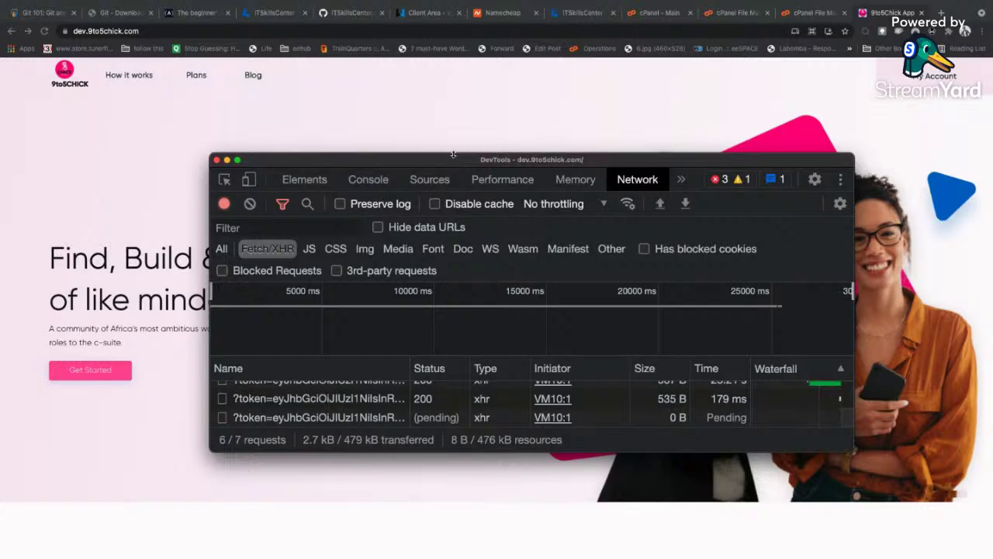
{"action": "left_click_drag", "start_coordinate": [456, 154], "coordinate": [455, 71]}
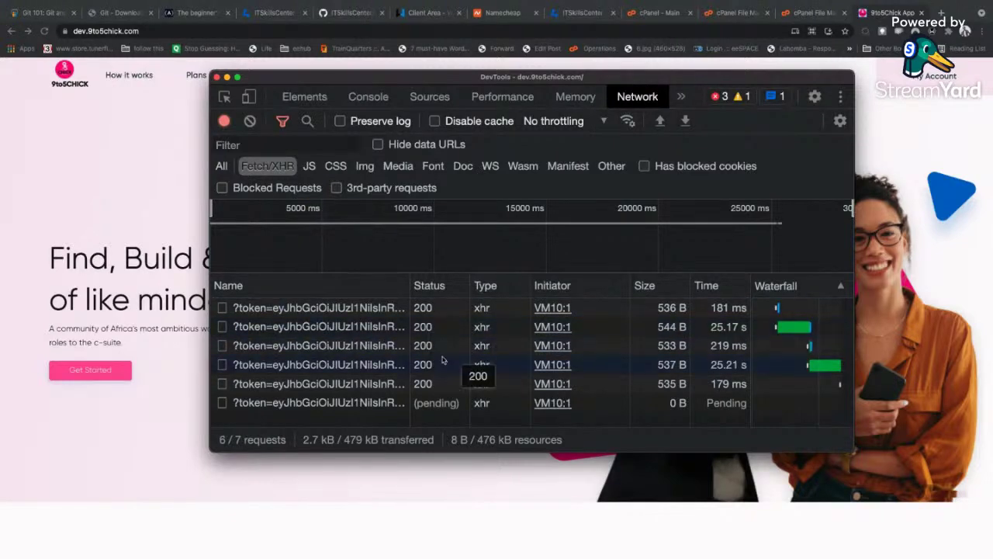
Open itskillscentre.com.ng in a new browser tab
{"action": "left_click", "coordinate": [942, 14]}
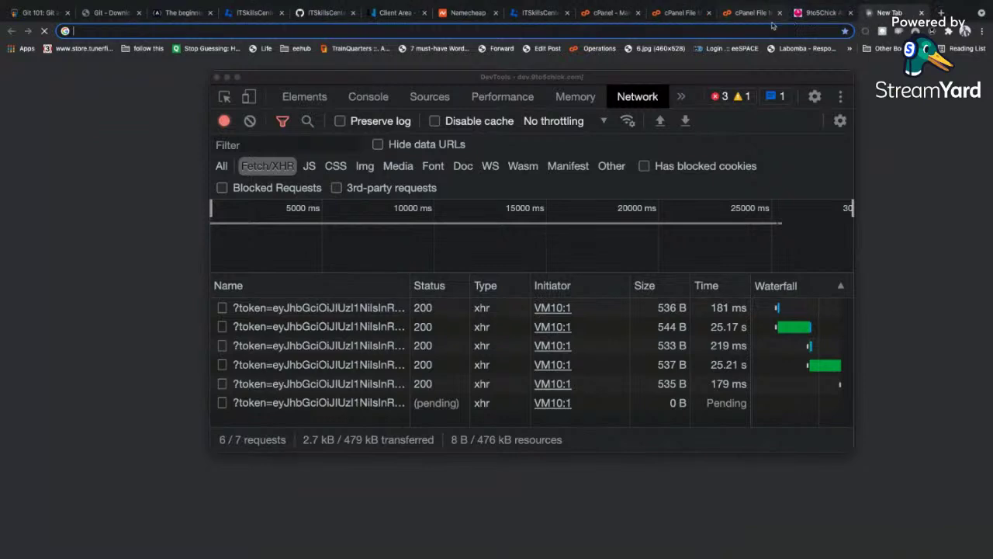
{"action": "left_click", "coordinate": [754, 36]}
{"action": "type", "text": "itskillscentre.com.ng"}
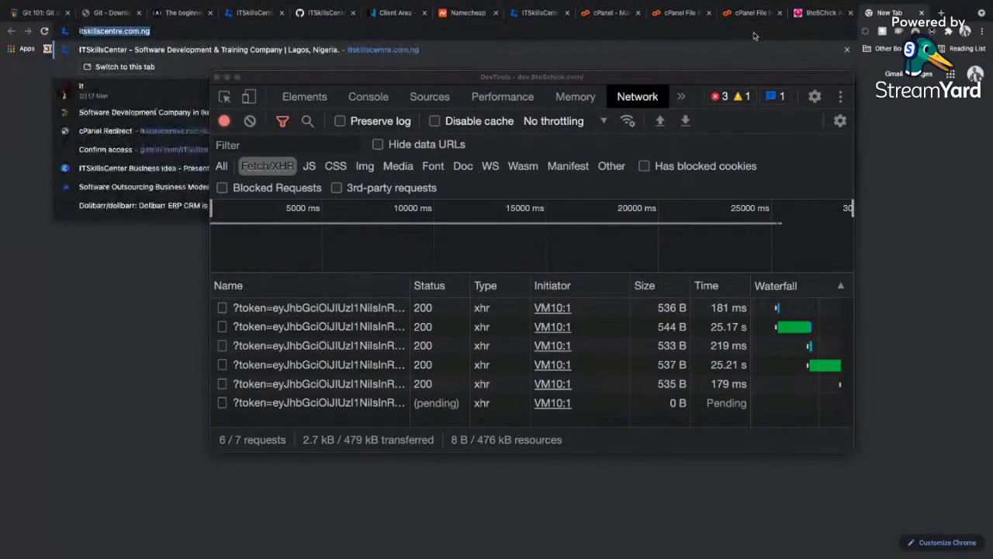
{"action": "key", "text": "Return"}
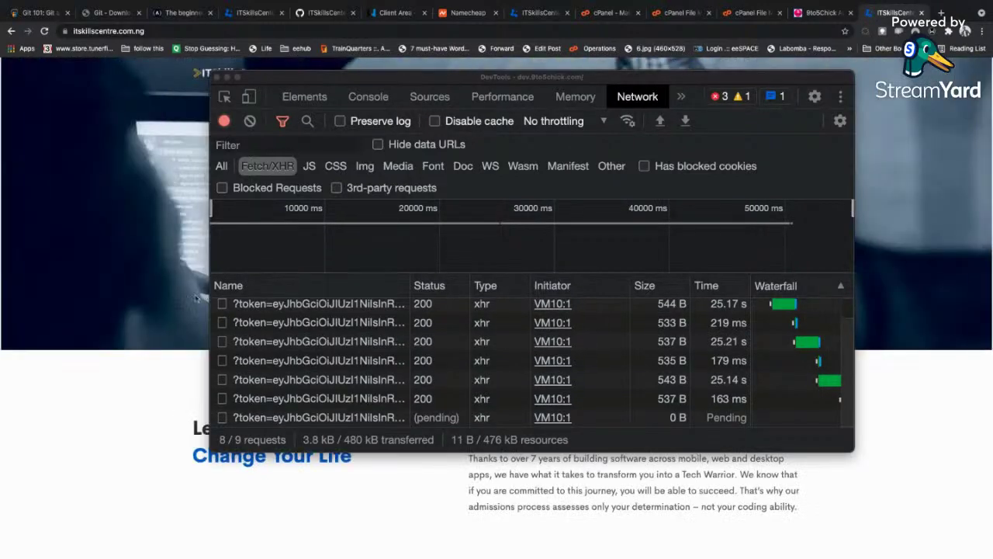
Inspect the itskillscentre.com.ng page in DevTools and examine its network requests of all types
{"action": "right_click", "coordinate": [124, 289]}
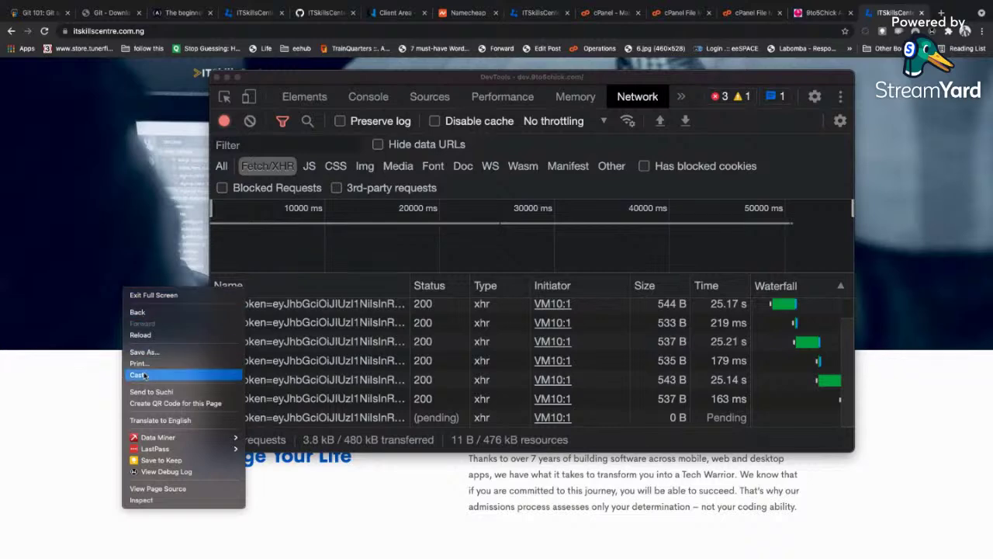
{"action": "left_click", "coordinate": [157, 501]}
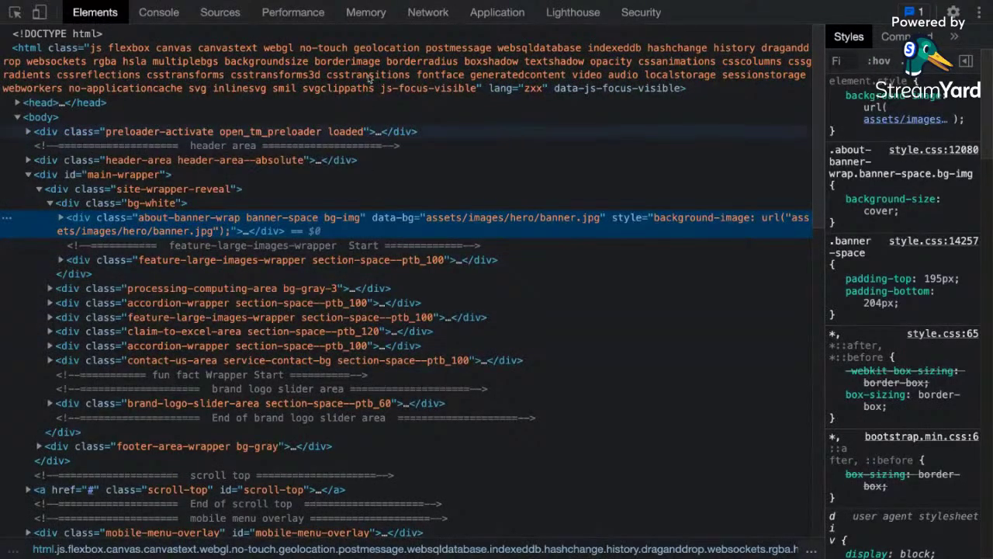
{"action": "left_click", "coordinate": [420, 17]}
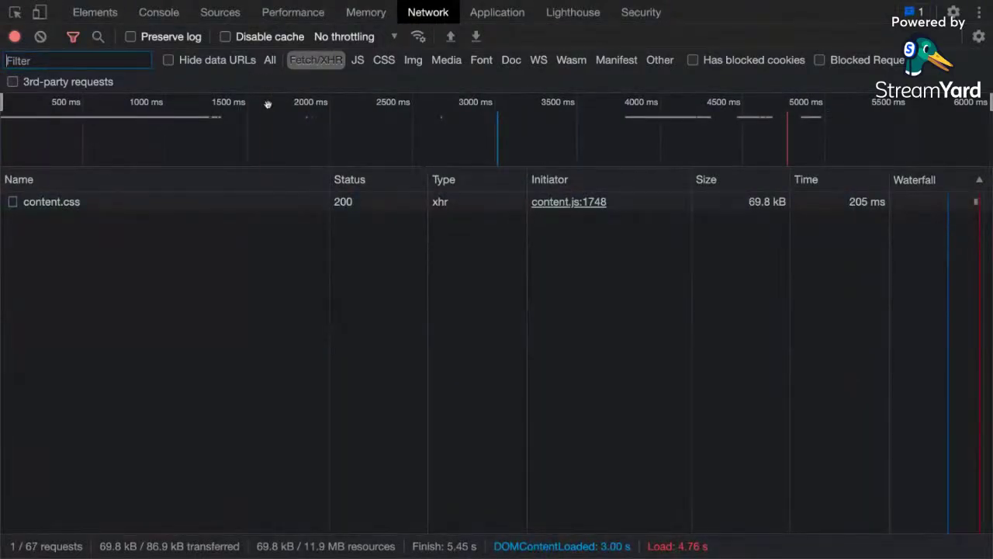
{"action": "left_click", "coordinate": [269, 65]}
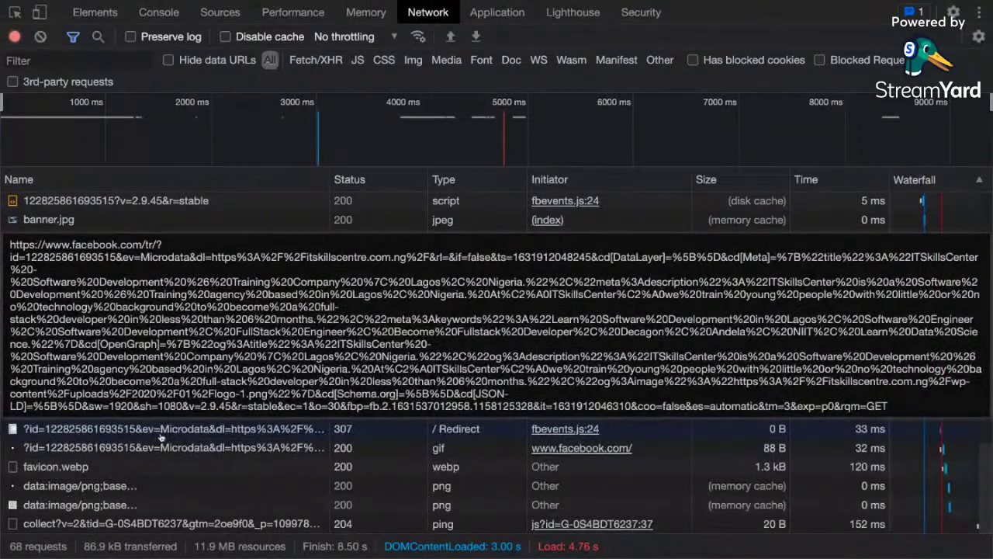
Examine the load times and waterfall timing breakdown of the itskillscentre.com.ng requests from the first to the last
{"action": "scroll", "coordinate": [161, 439], "scroll_direction": "up", "scroll_amount": 10}
{"action": "scroll", "coordinate": [160, 438], "scroll_direction": "up", "scroll_amount": 5}
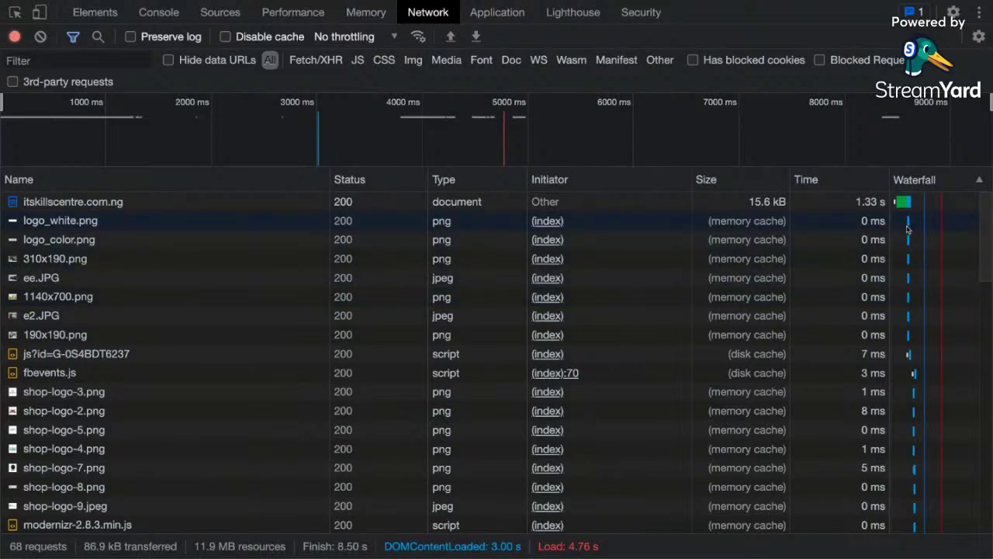
{"action": "mouse_move", "coordinate": [906, 227]}
{"action": "mouse_move", "coordinate": [909, 356]}
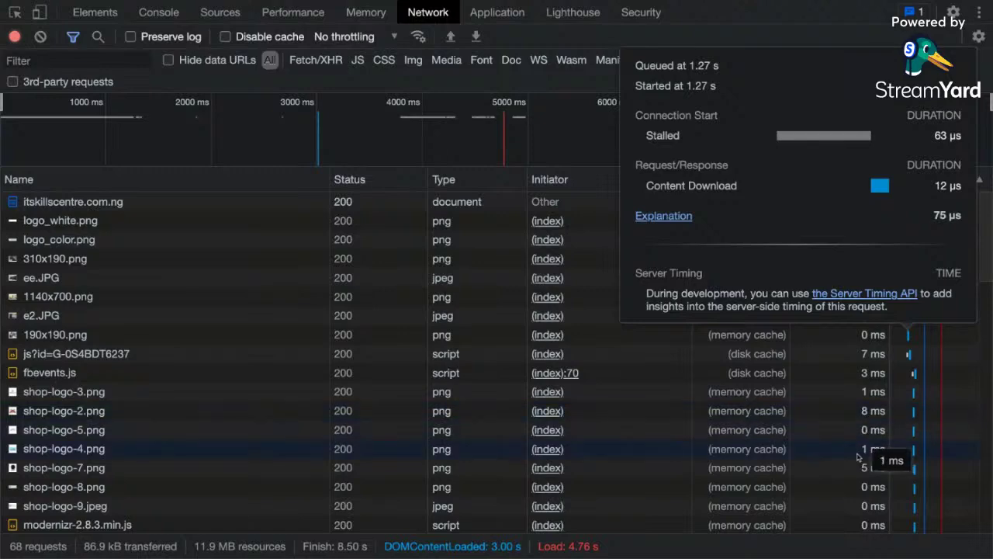
{"action": "scroll", "coordinate": [860, 454], "scroll_direction": "down", "scroll_amount": 3}
{"action": "scroll", "coordinate": [858, 453], "scroll_direction": "down", "scroll_amount": 12}
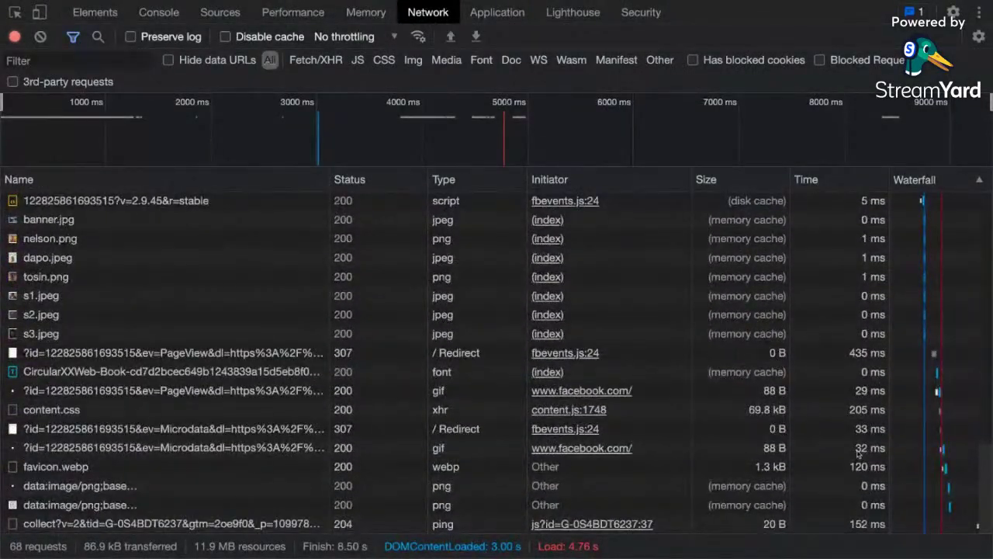
{"action": "scroll", "coordinate": [860, 453], "scroll_direction": "up", "scroll_amount": 15}
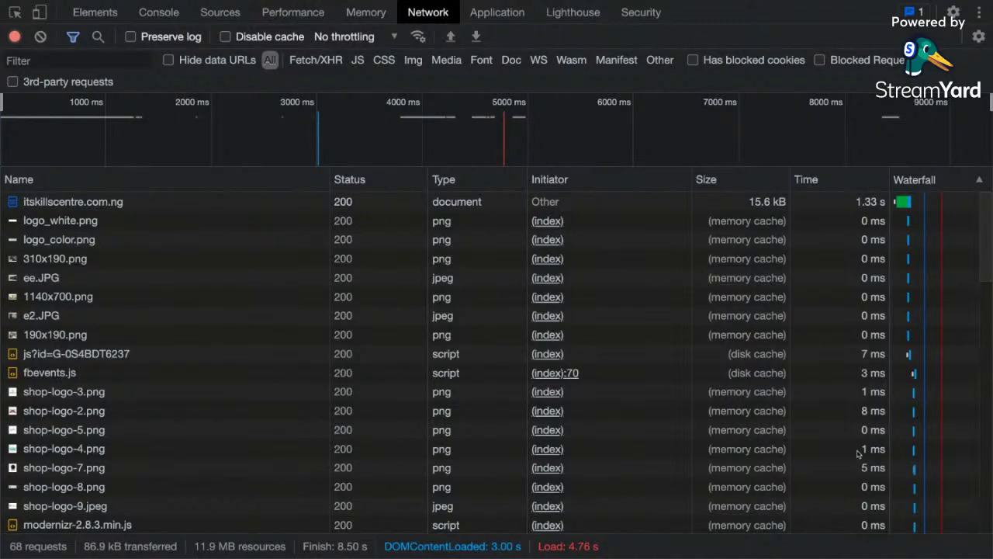
Enlarge the DevTools text for itskillscentre.com.ng while keeping all columns of the network request list readable
{"action": "key", "text": "ctrl+plus"}
{"action": "key", "text": "ctrl+plus"}
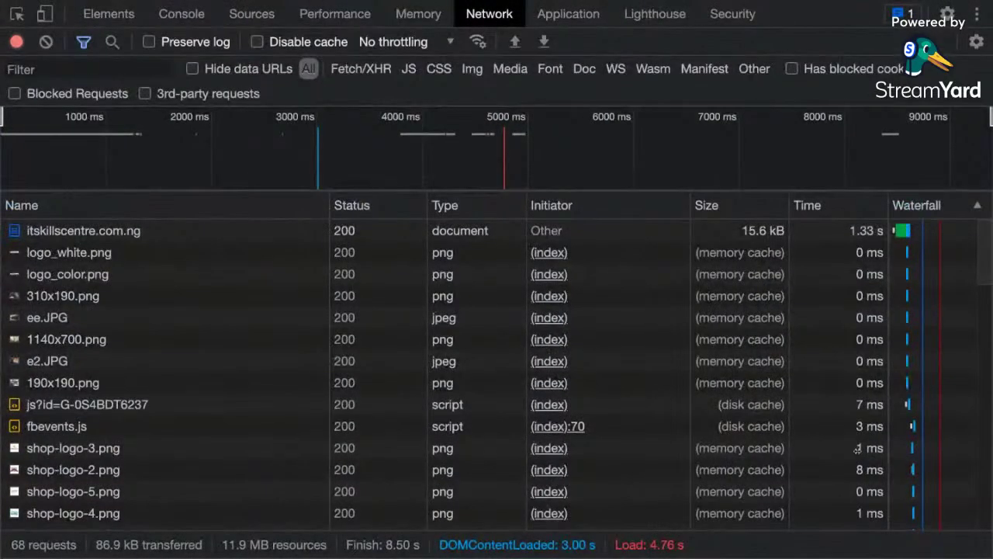
{"action": "key", "text": "ctrl+plus"}
{"action": "key", "text": "ctrl+plus"}
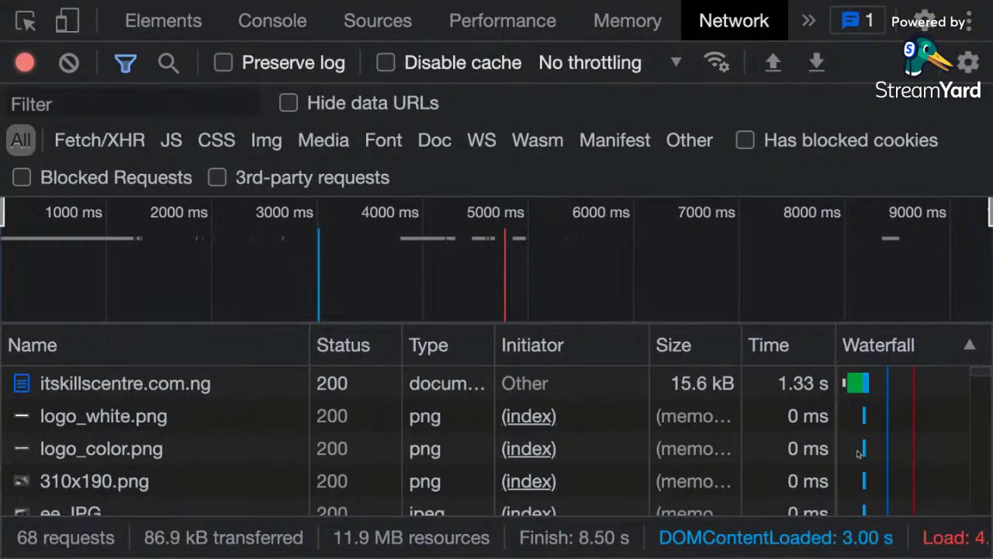
{"action": "key", "text": "ctrl+minus"}
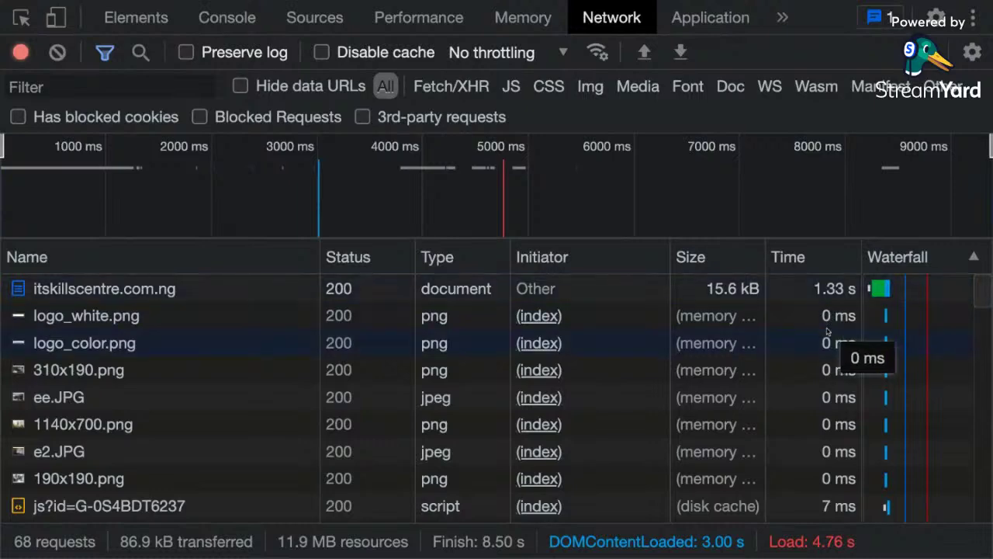
Review the load times of the image, script and font requests in the enlarged list and return to its first entry
{"action": "scroll", "coordinate": [826, 381], "scroll_direction": "down", "scroll_amount": 2}
{"action": "scroll", "coordinate": [826, 381], "scroll_direction": "down", "scroll_amount": 4}
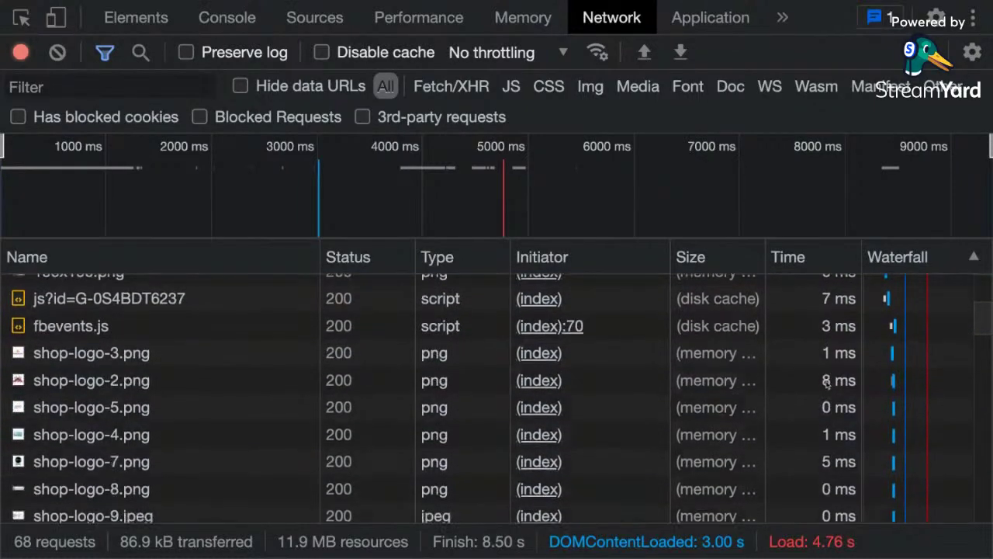
{"action": "scroll", "coordinate": [827, 370], "scroll_direction": "down", "scroll_amount": 5}
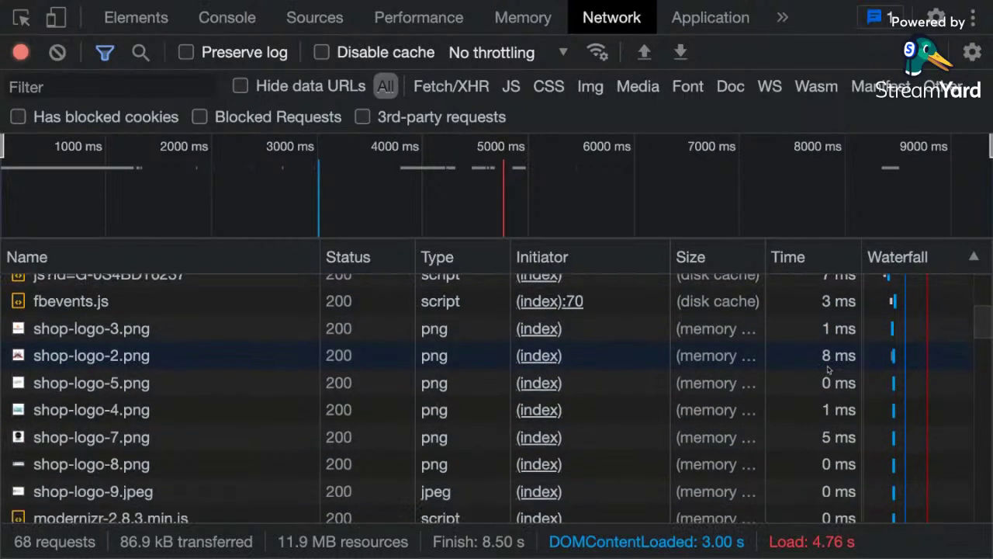
{"action": "scroll", "coordinate": [828, 370], "scroll_direction": "down", "scroll_amount": 10}
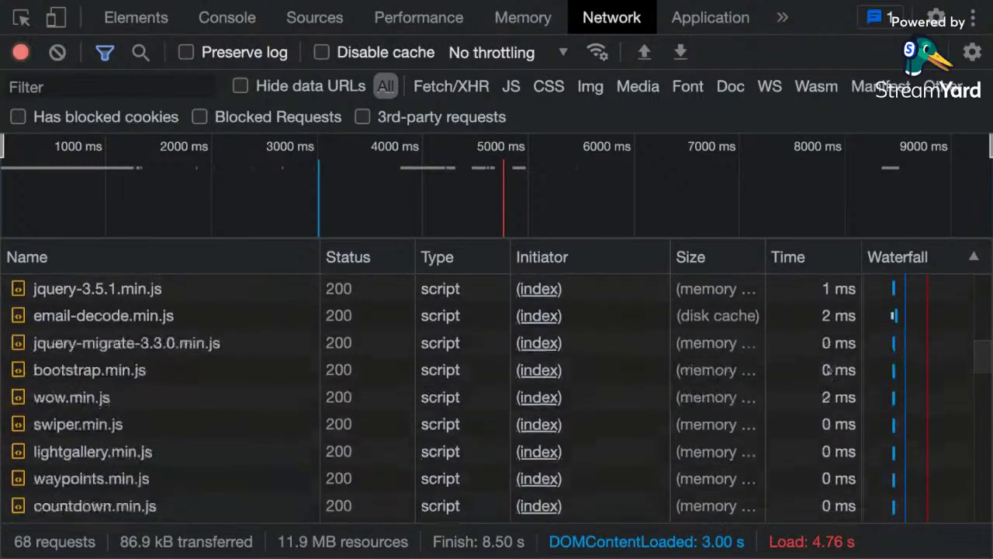
{"action": "scroll", "coordinate": [828, 371], "scroll_direction": "down", "scroll_amount": 8}
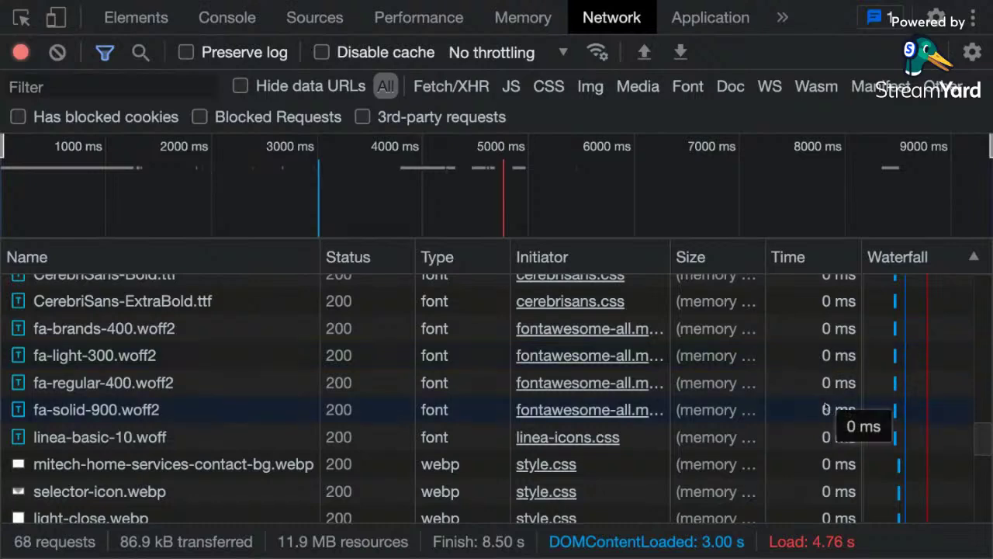
{"action": "scroll", "coordinate": [824, 399], "scroll_direction": "up", "scroll_amount": 20}
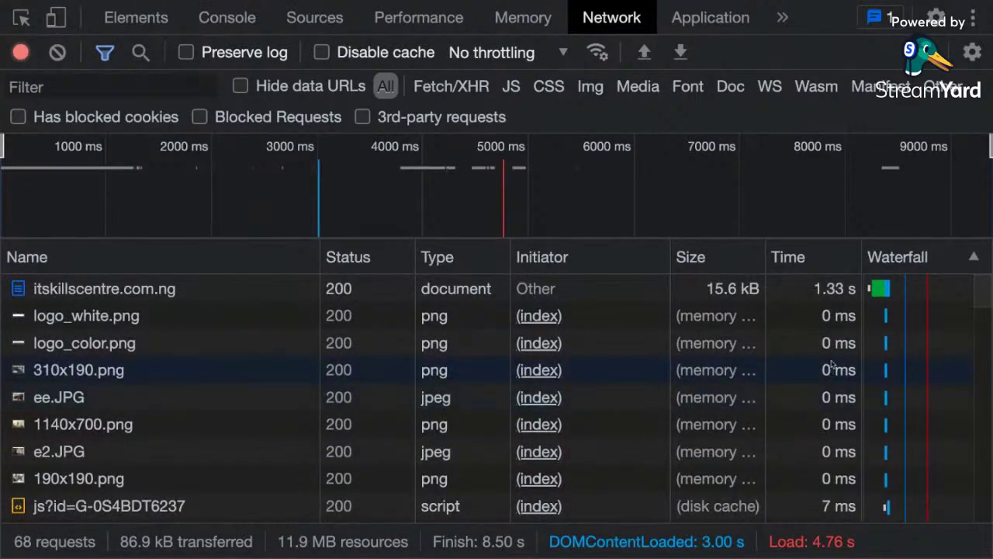